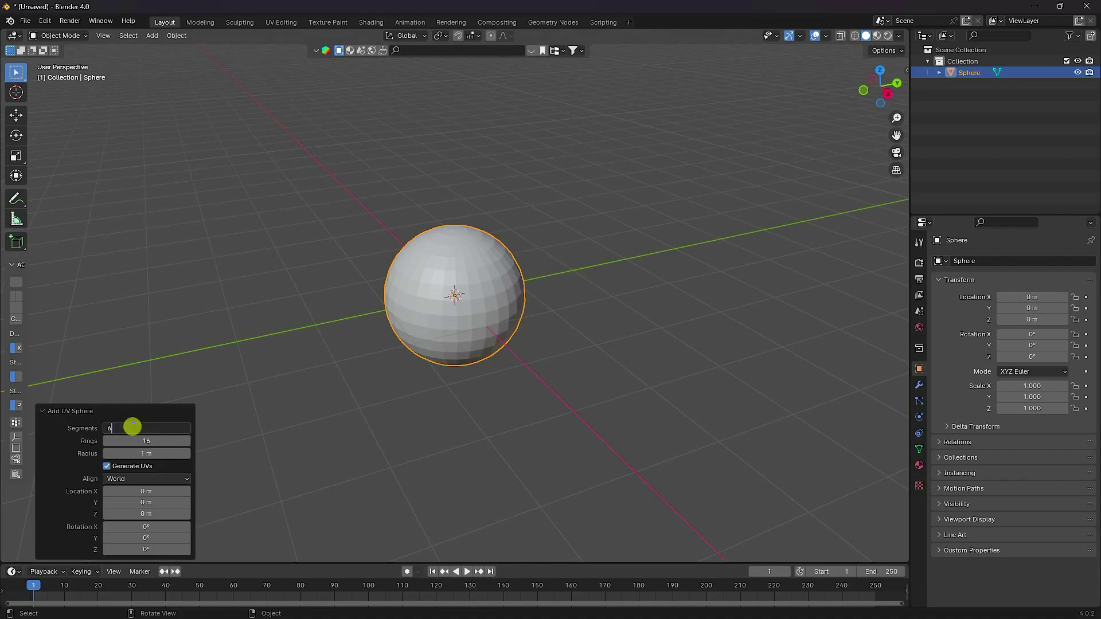
# Give the new UV sphere 64 segments and 32 rings, and reduce its radius below 1 m.
pyautogui.press('Return')
pyautogui.click(134, 439)
pyautogui.write('3')
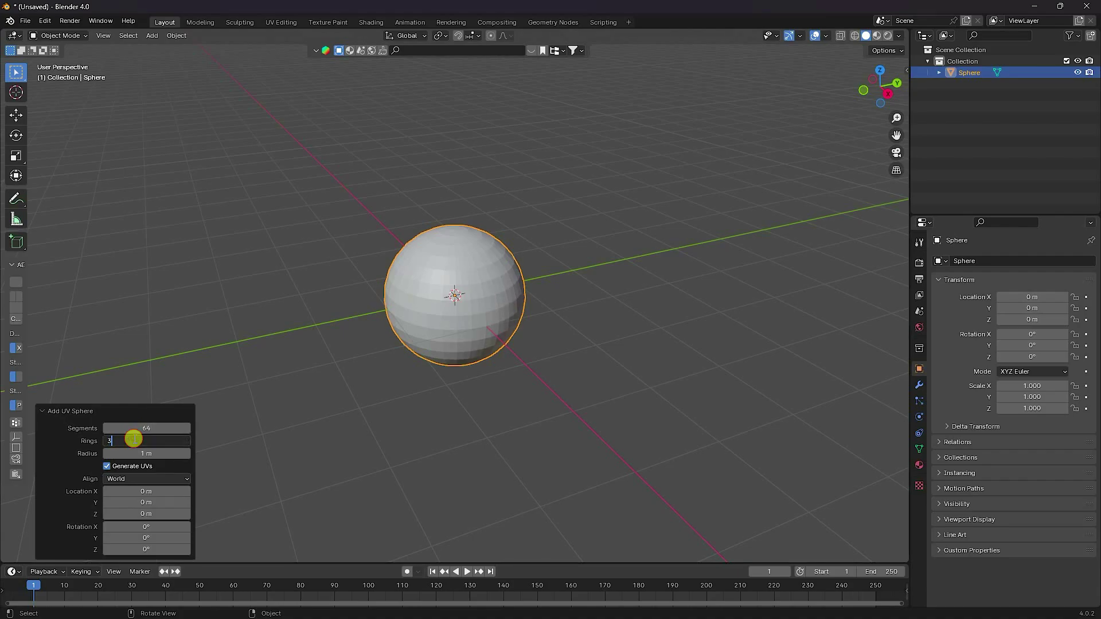
pyautogui.write('2')
pyautogui.press('Return')
pyautogui.click(143, 454)
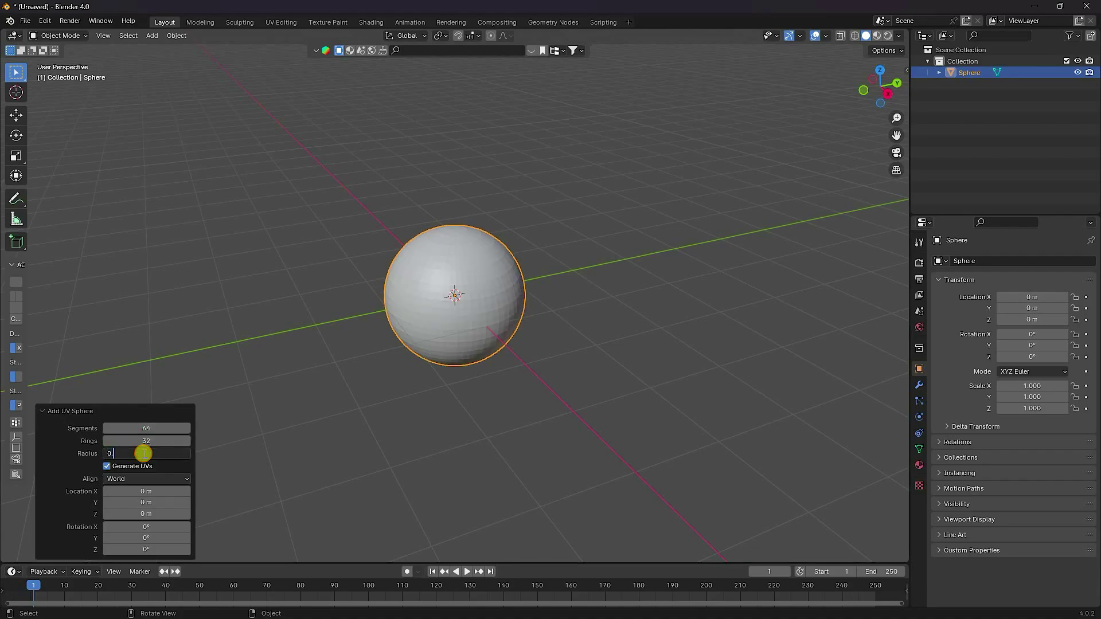
pyautogui.press('Return')
# Move the sphere about 3.1 m in the negative X direction from the origin.
pyautogui.moveTo(510, 384); pyautogui.dragTo(325, 283, button='middle')
pyautogui.click(16, 114)
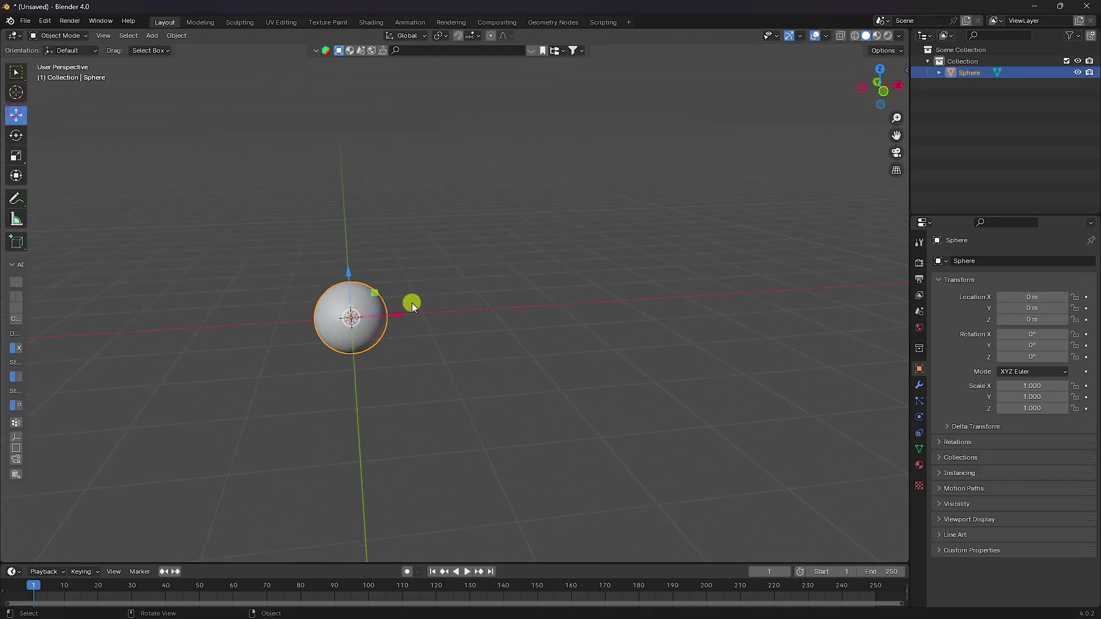
pyautogui.moveTo(394, 314); pyautogui.dragTo(149, 344)
pyautogui.scroll(-3, 247, 315)
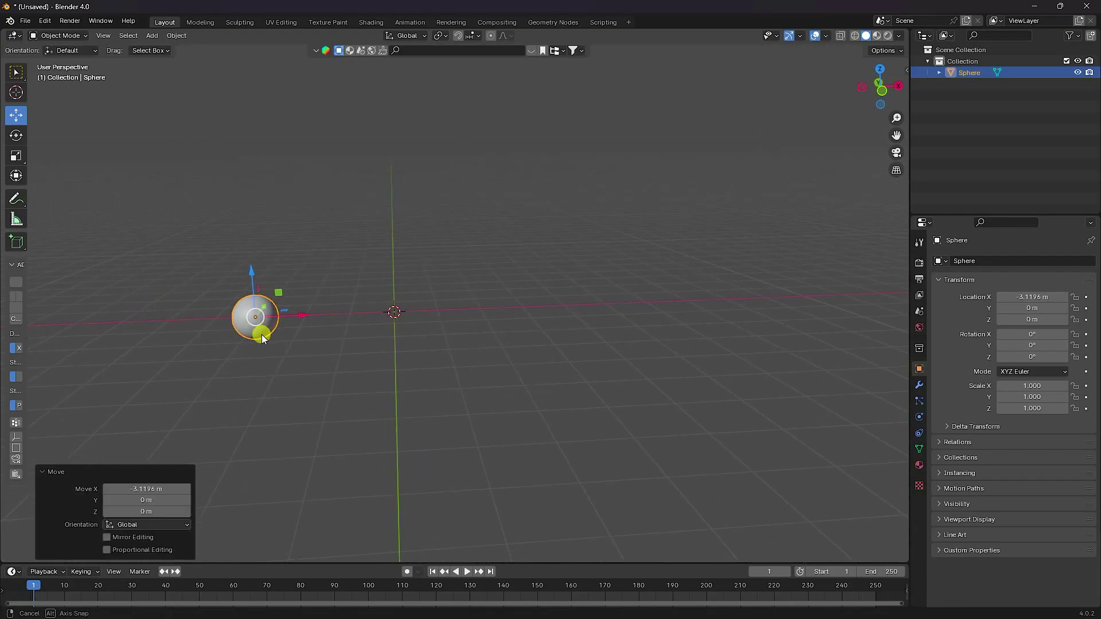
# Apply Shade Smooth to the sphere.
pyautogui.click(263, 268)
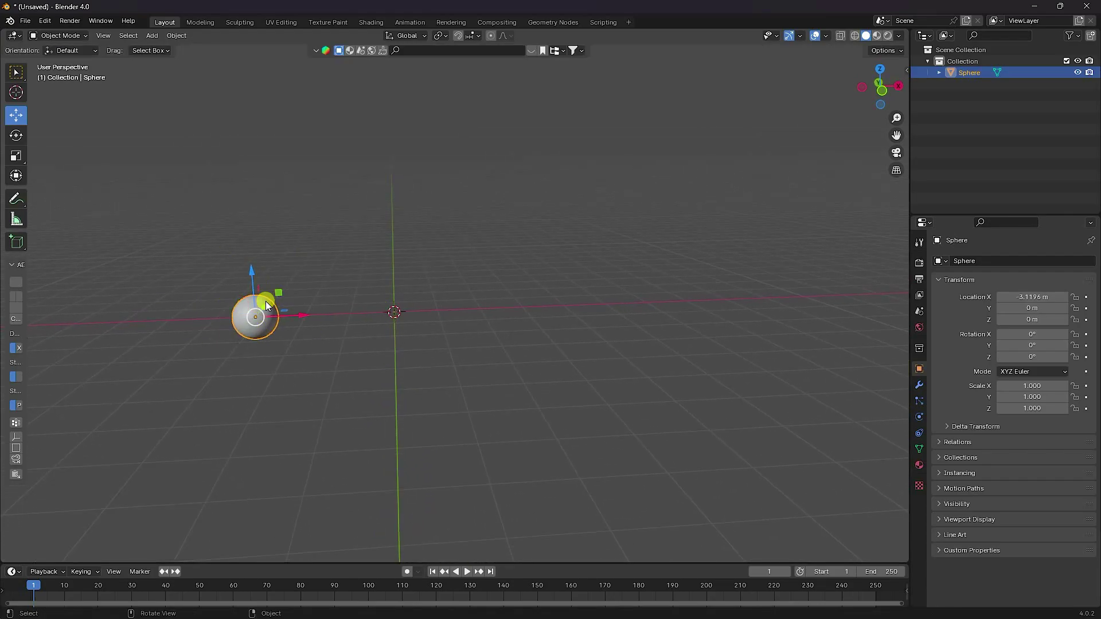
pyautogui.rightClick(245, 310)
pyautogui.click(245, 308)
pyautogui.moveTo(244, 307); pyautogui.dragTo(205, 308, button='middle')
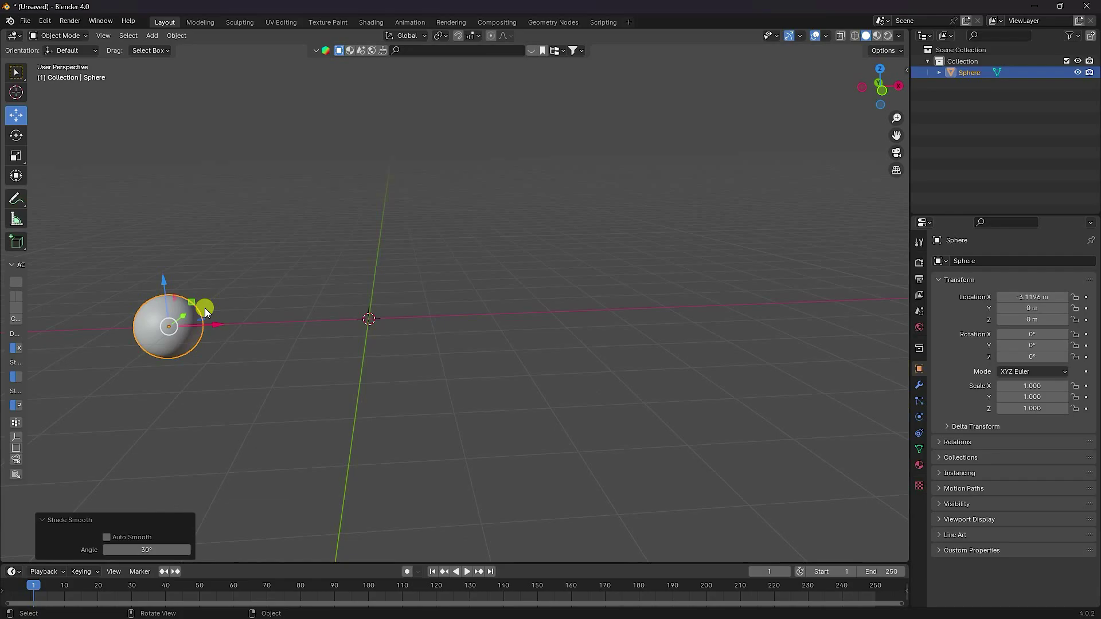
# Apply the Quick Smoke effect to the sphere.
pyautogui.click(177, 36)
pyautogui.moveTo(230, 353)
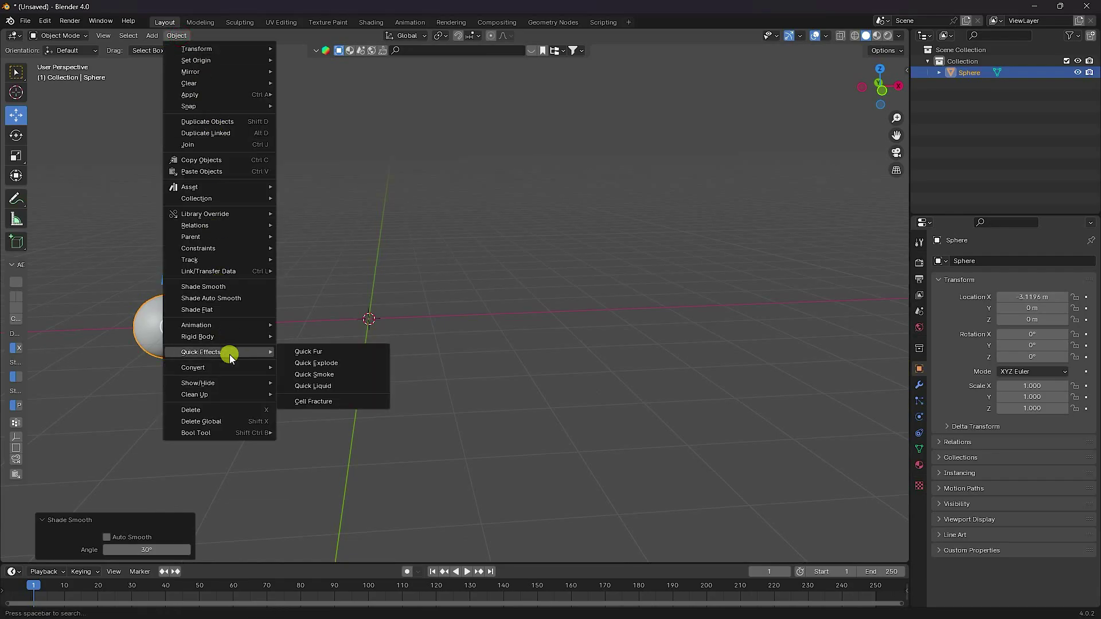
pyautogui.click(321, 373)
pyautogui.moveTo(321, 372); pyautogui.dragTo(385, 396, button='middle')
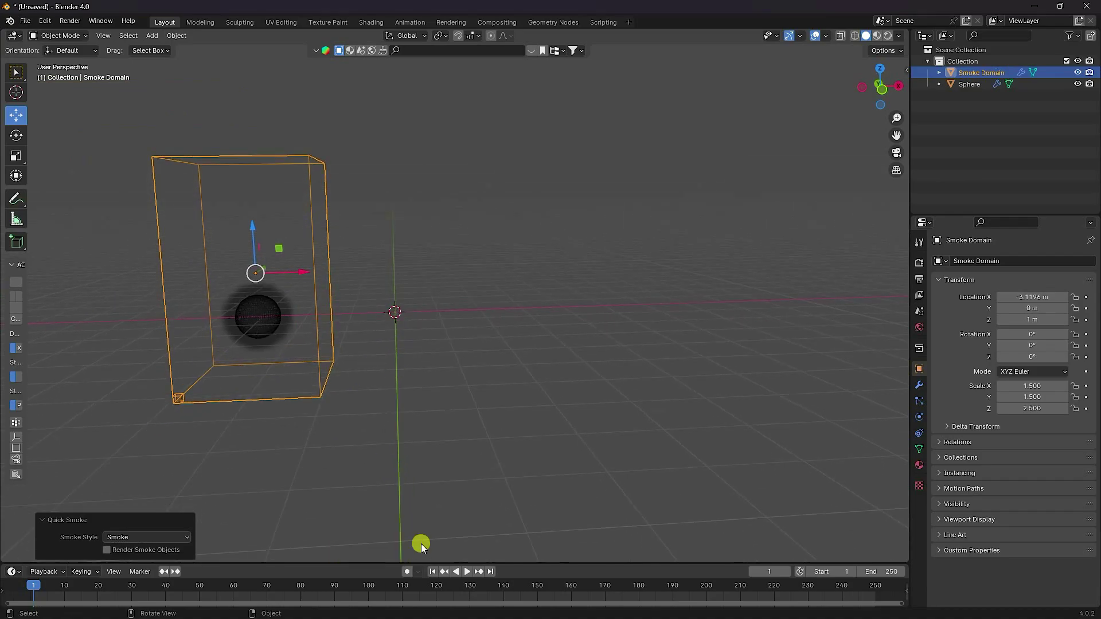
# Play the smoke simulation to preview it, stop playback and return to frame 1.
pyautogui.click(467, 572)
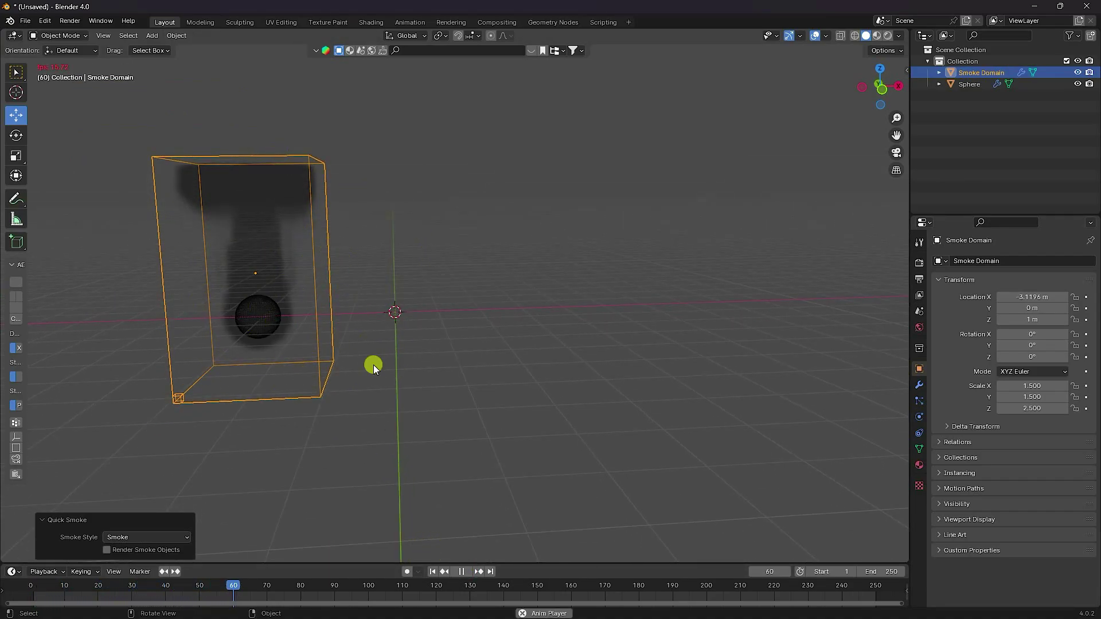
pyautogui.click(463, 572)
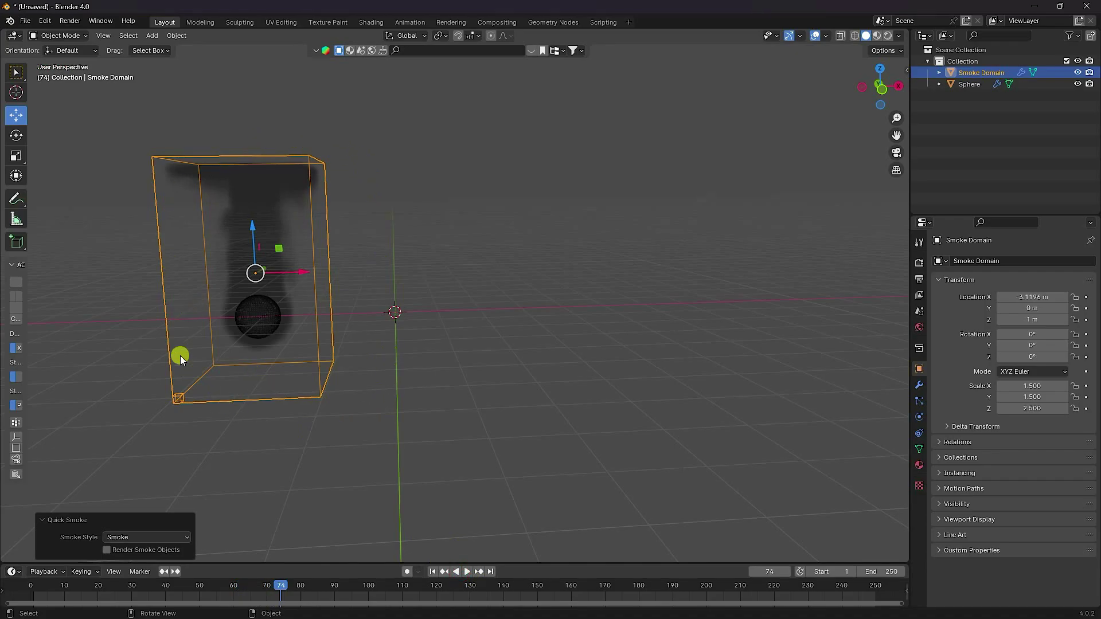
pyautogui.click(432, 572)
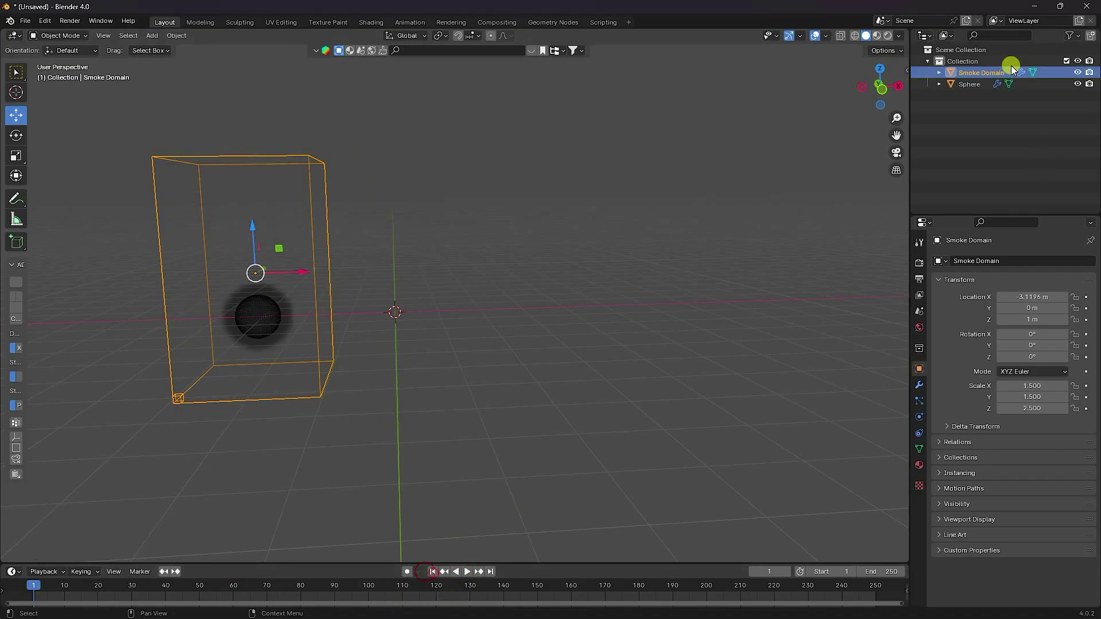
# Scale the smoke domain to 10 in X, 8 in Y and 8 in Z.
pyautogui.click(1027, 383)
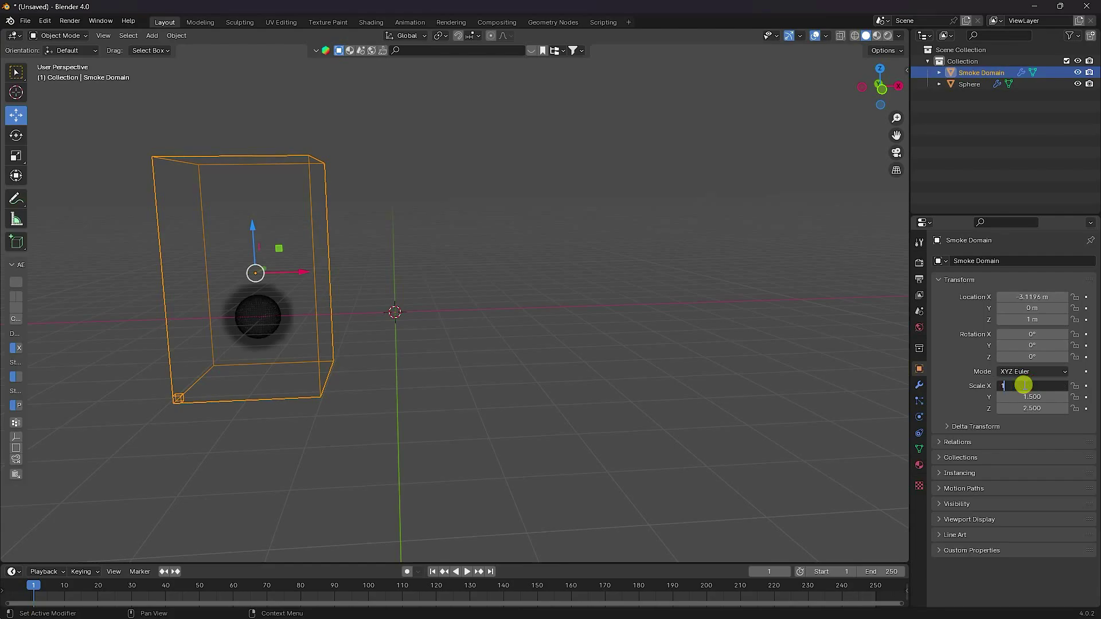
pyautogui.press('Return')
pyautogui.scroll(-2, 828, 383)
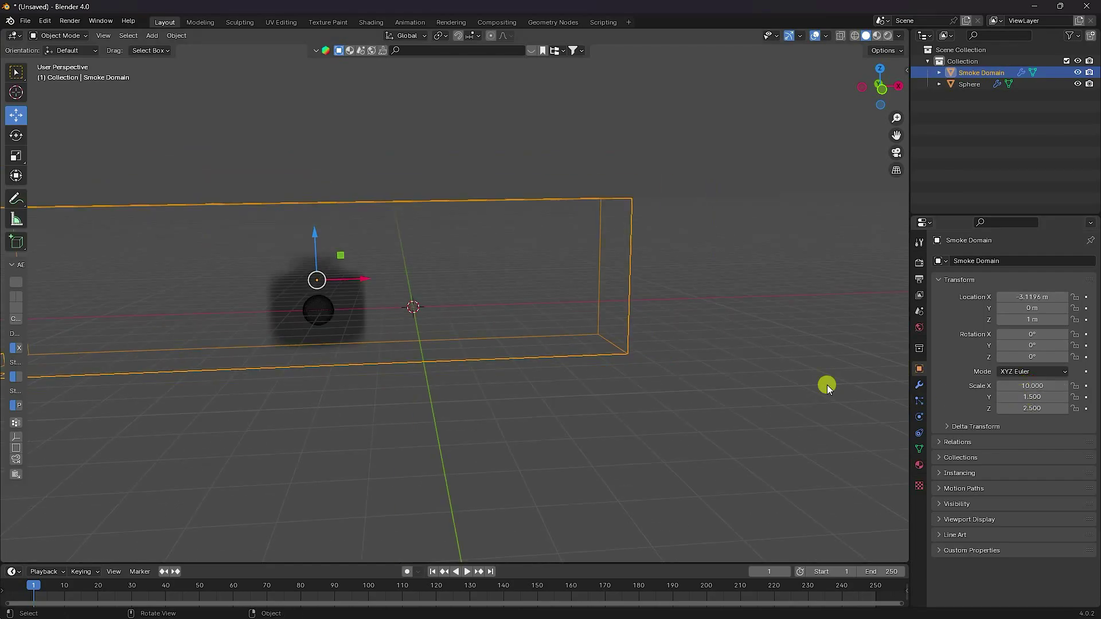
pyautogui.moveTo(688, 356); pyautogui.dragTo(462, 307, button='middle')
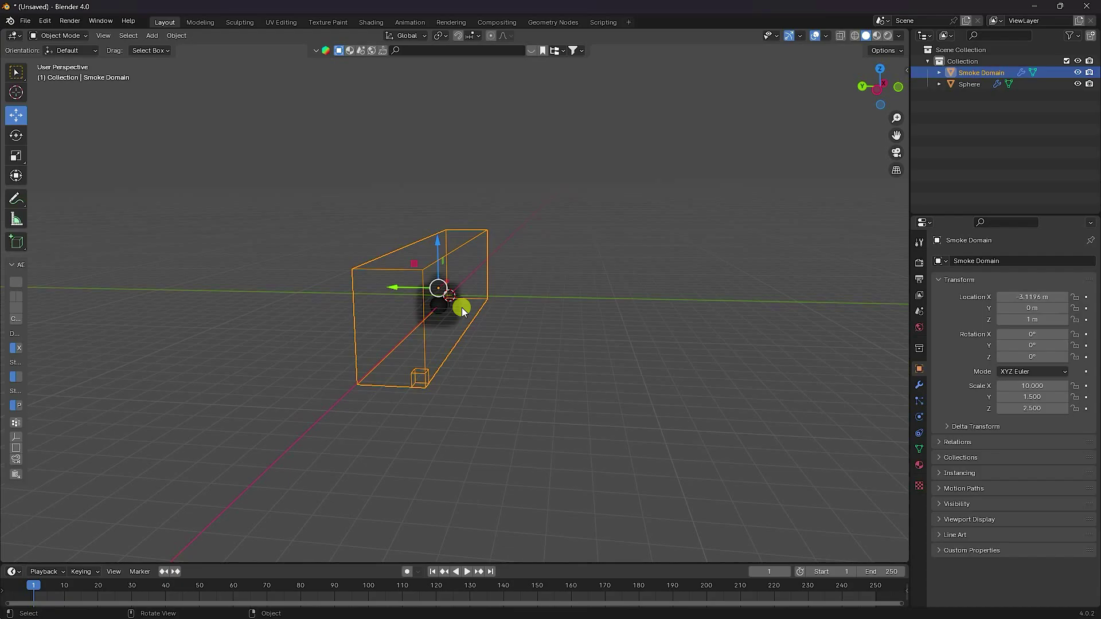
pyautogui.click(1037, 397)
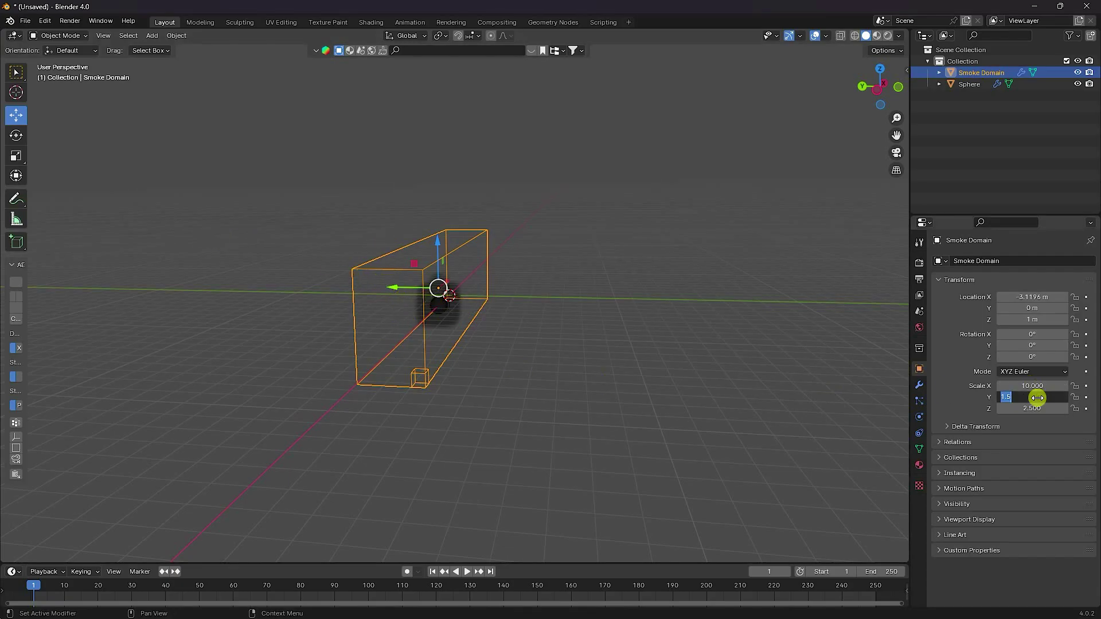
pyautogui.write('8')
pyautogui.press('Return')
pyautogui.click(1032, 409)
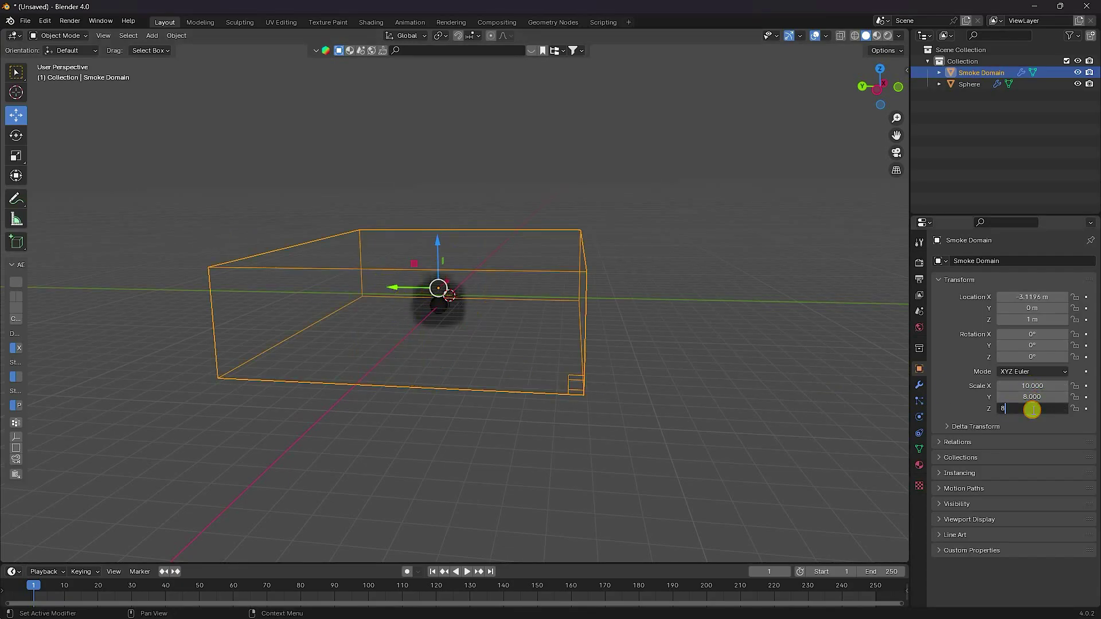
pyautogui.write('8')
pyautogui.press('Return')
# Move the smoke domain about 7.9 m along positive X so the sphere sits near one side of it.
pyautogui.moveTo(733, 332); pyautogui.dragTo(507, 320, button='middle')
pyautogui.scroll(4, 634, 288)
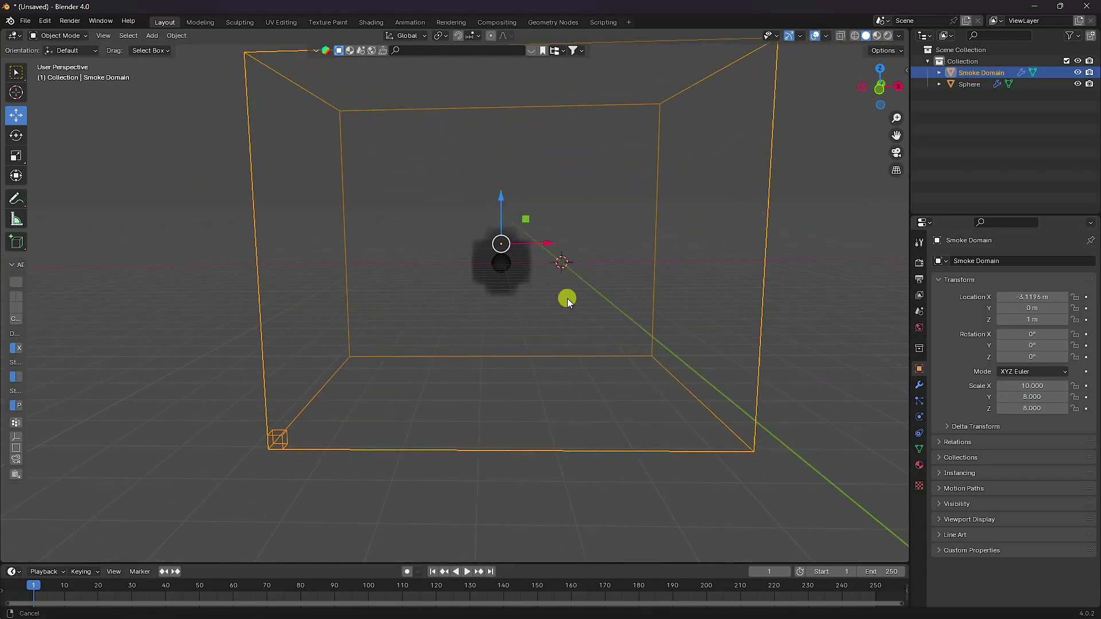
pyautogui.moveTo(566, 298); pyautogui.dragTo(506, 268, button='middle')
pyautogui.moveTo(501, 257); pyautogui.dragTo(664, 258)
# Add a camera and move it about 13.8 m back along the negative Y axis.
pyautogui.click(153, 39)
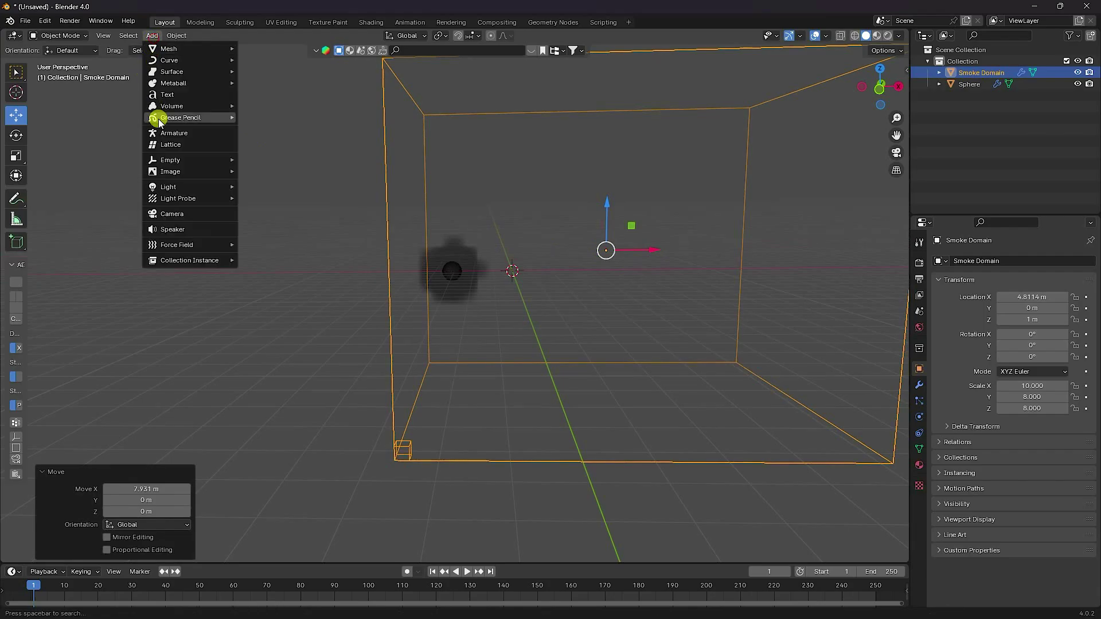
pyautogui.click(187, 214)
pyautogui.moveTo(521, 311); pyautogui.dragTo(690, 257, button='middle')
pyautogui.moveTo(655, 276); pyautogui.dragTo(494, 309)
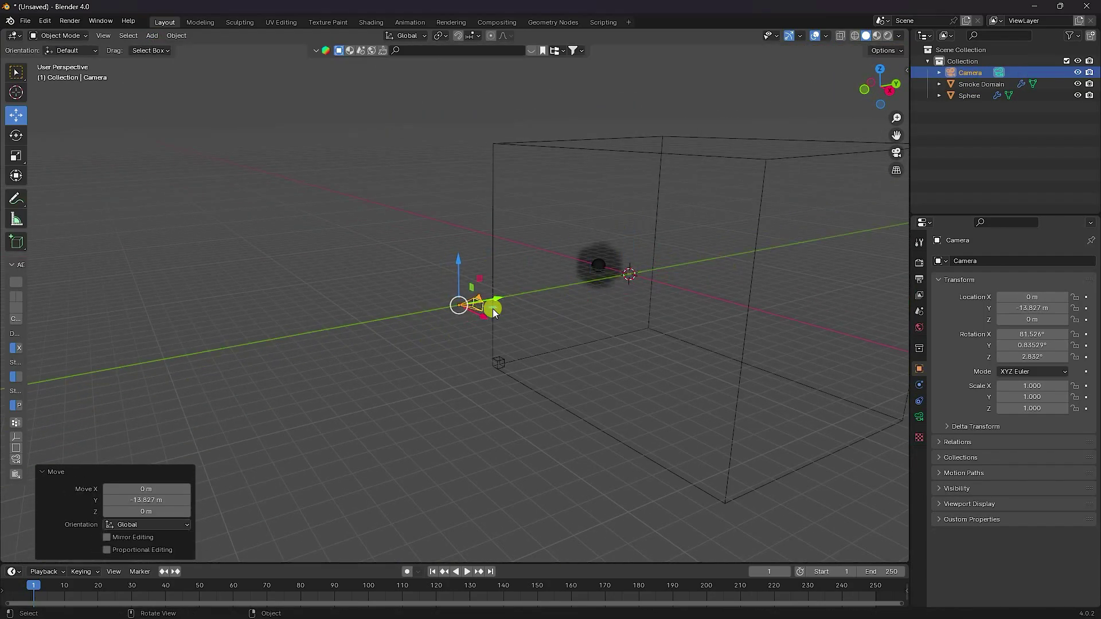
# Look through the camera and set its rotation to 90° in X, 0° in Y and 0° in Z.
pyautogui.press('KP_0')
pyautogui.click(968, 72)
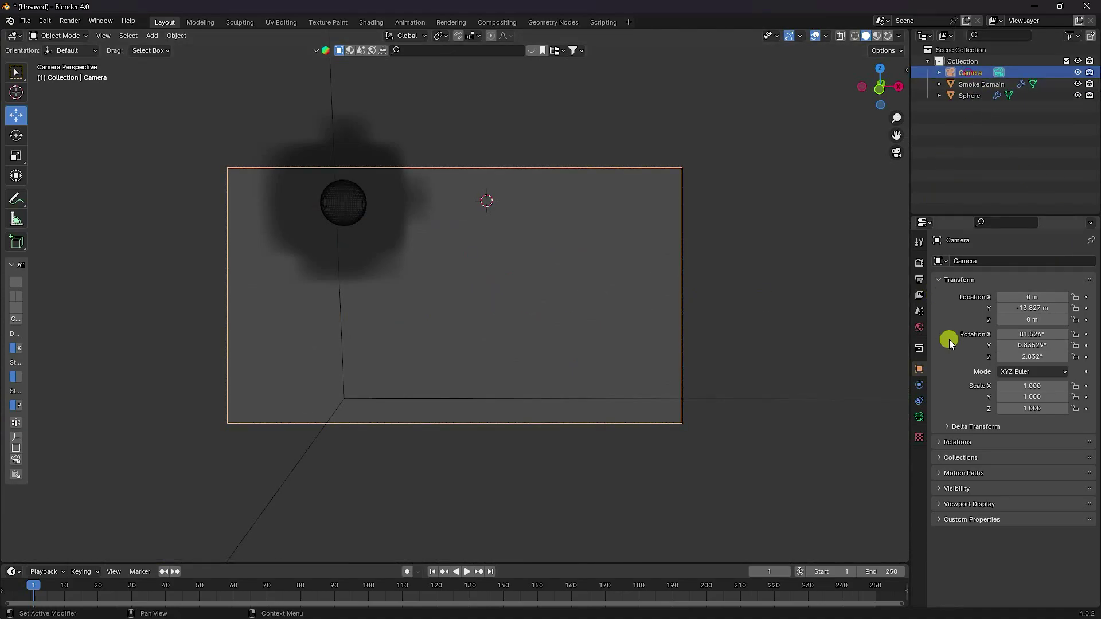
pyautogui.click(1021, 333)
pyautogui.write('90')
pyautogui.press('Return')
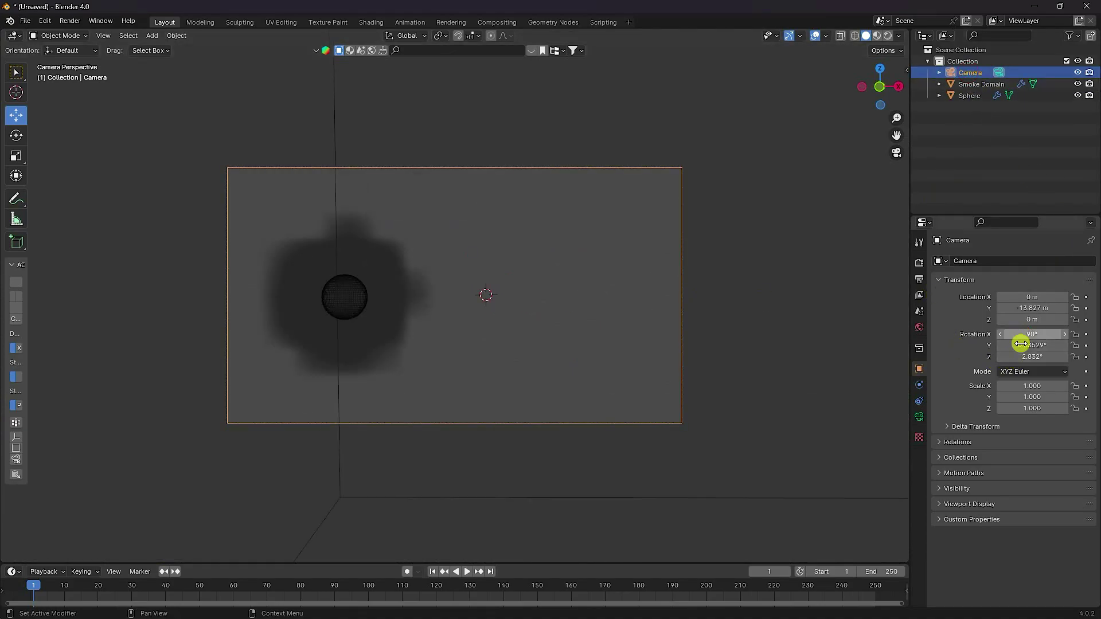
pyautogui.doubleClick(1021, 345)
pyautogui.write('0')
pyautogui.press('Return')
pyautogui.doubleClick(1021, 355)
pyautogui.write('0')
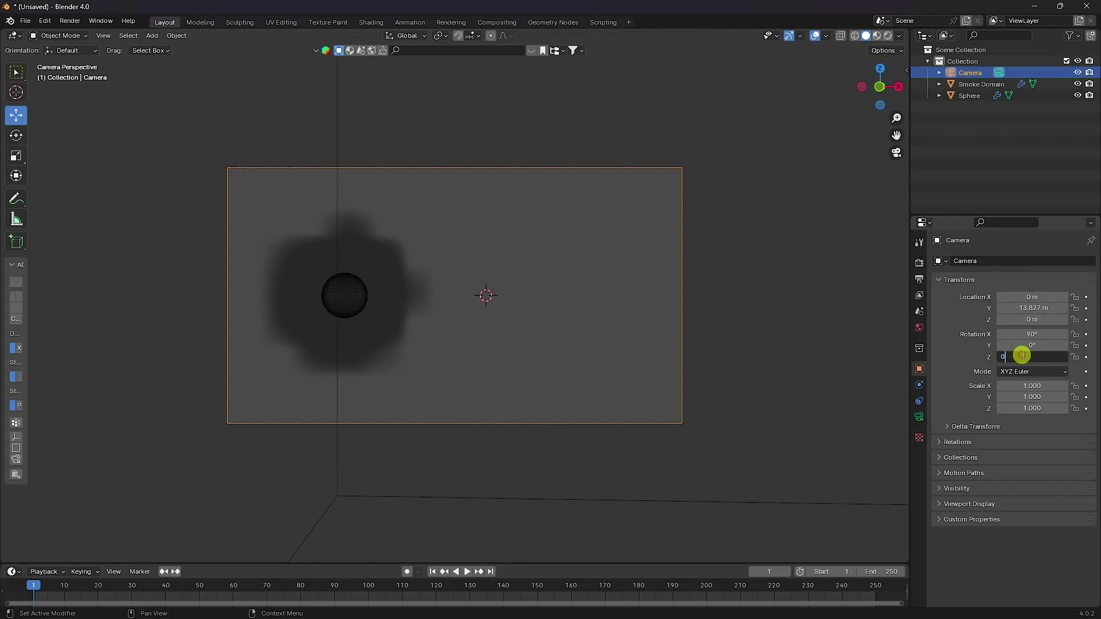
pyautogui.press('Return')
# Play the smoke simulation through the camera view, stop it and return to frame 1.
pyautogui.scroll(-3, 488, 304)
pyautogui.scroll(2, 591, 303)
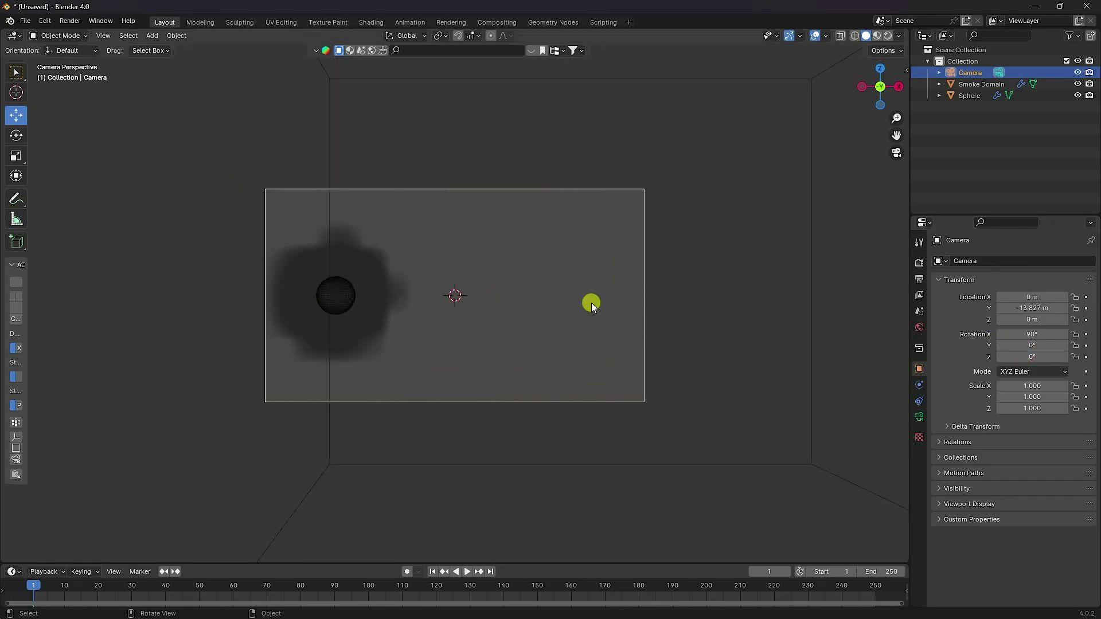
pyautogui.click(468, 573)
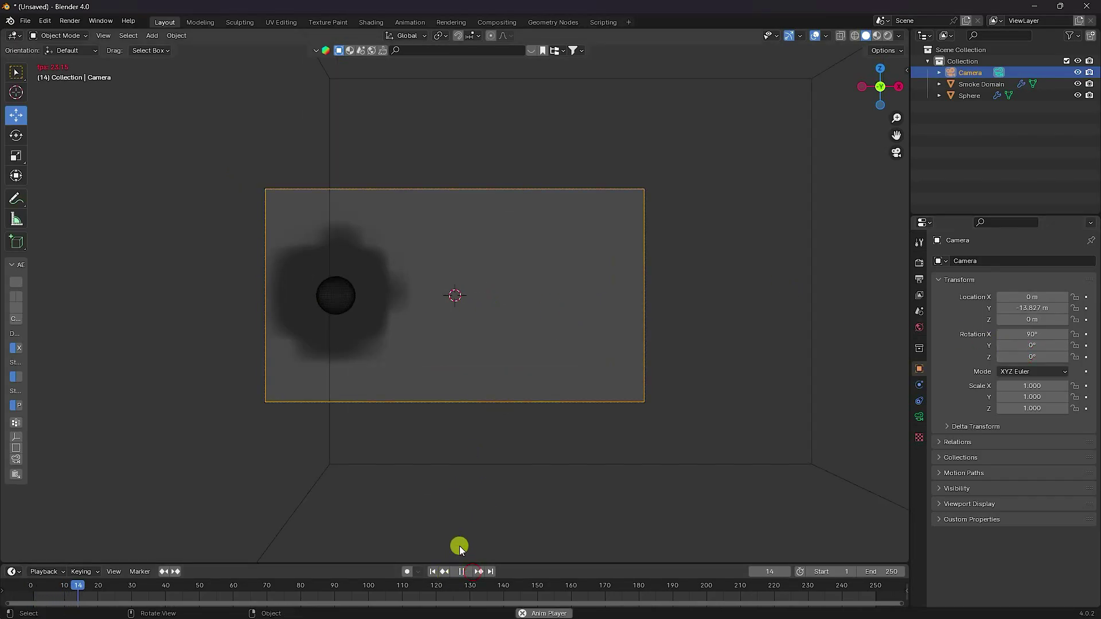
pyautogui.scroll(3, 404, 269)
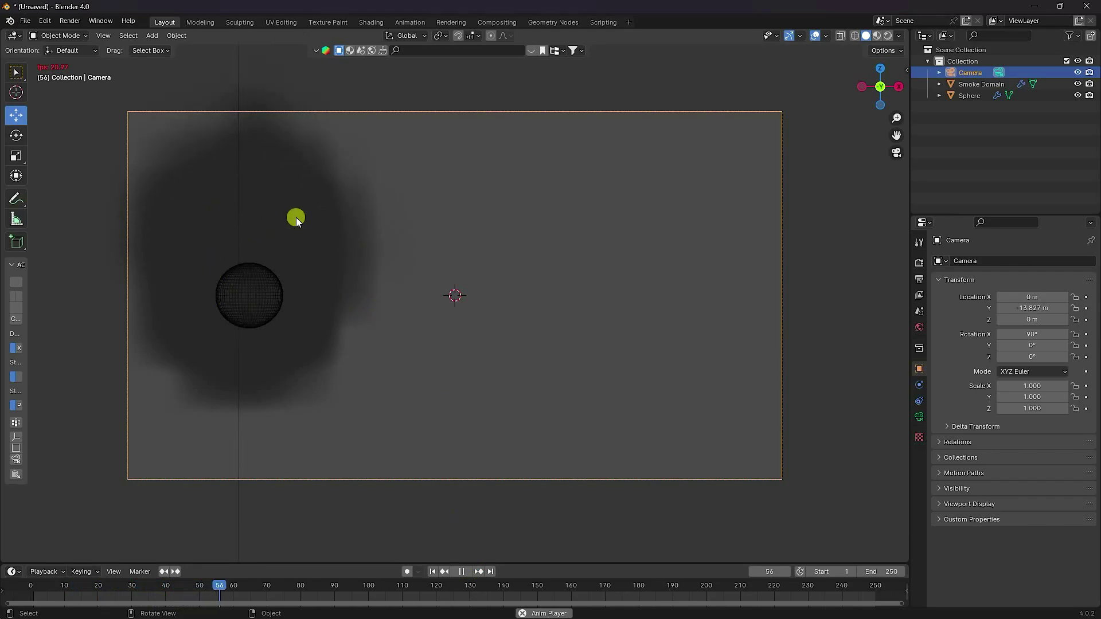
pyautogui.click(462, 572)
pyautogui.click(431, 572)
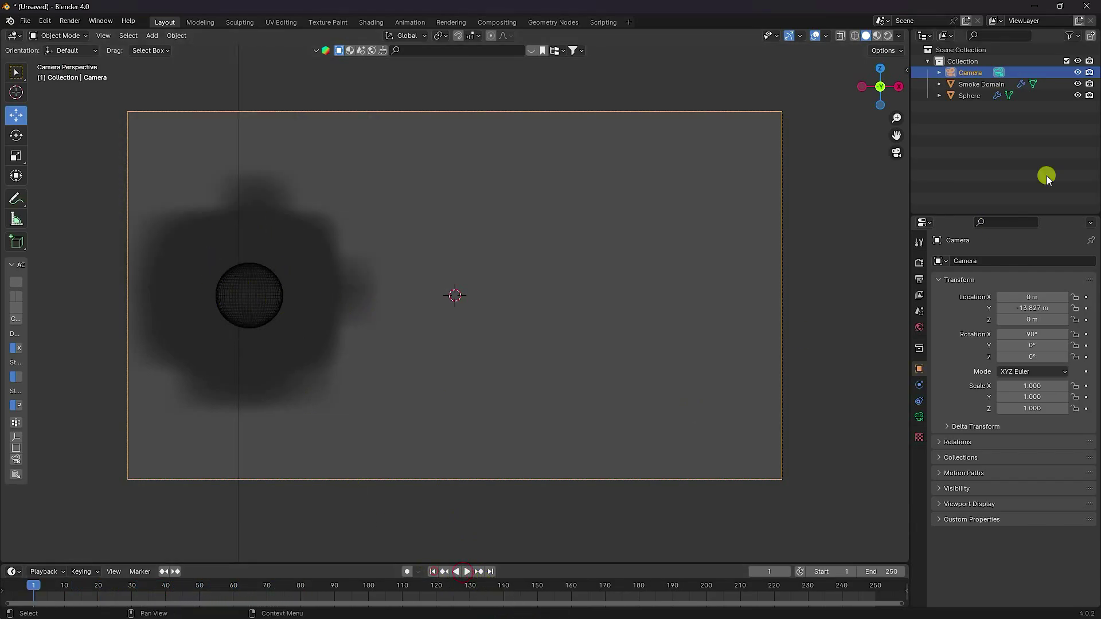
# Set the smoke domain's fluid resolution divisions to 64.
pyautogui.click(980, 85)
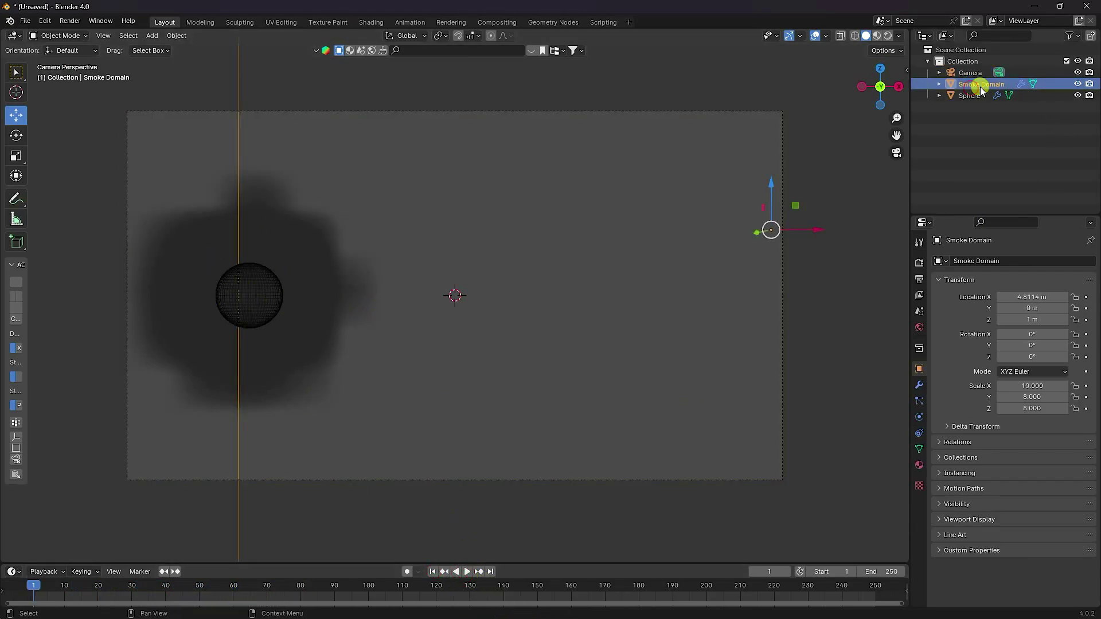
pyautogui.click(919, 417)
pyautogui.click(1016, 384)
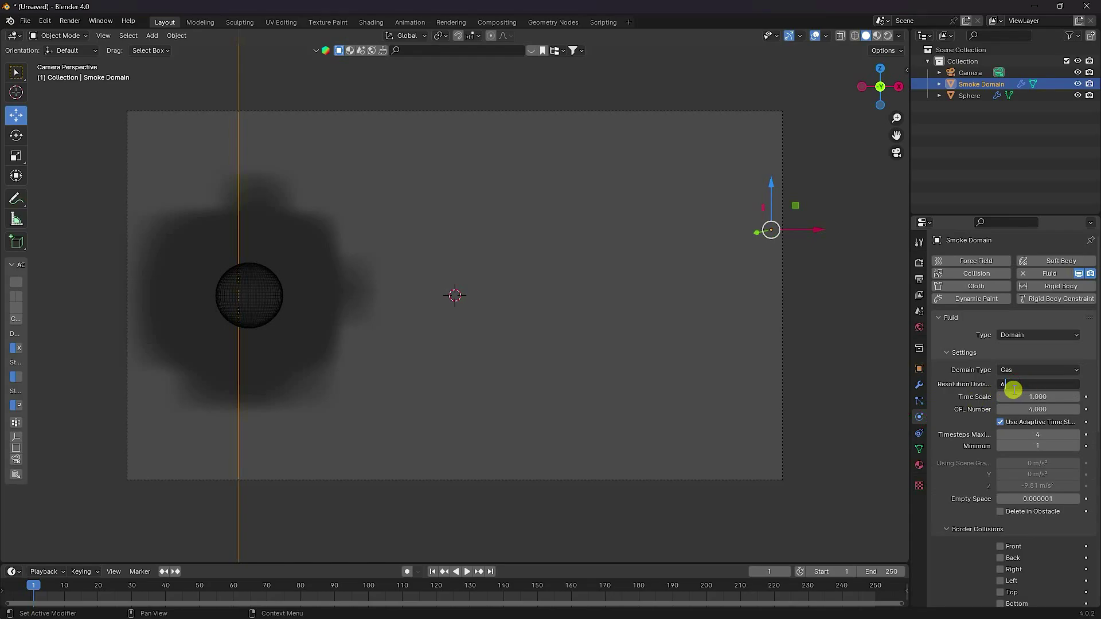
pyautogui.write('64')
pyautogui.press('Return')
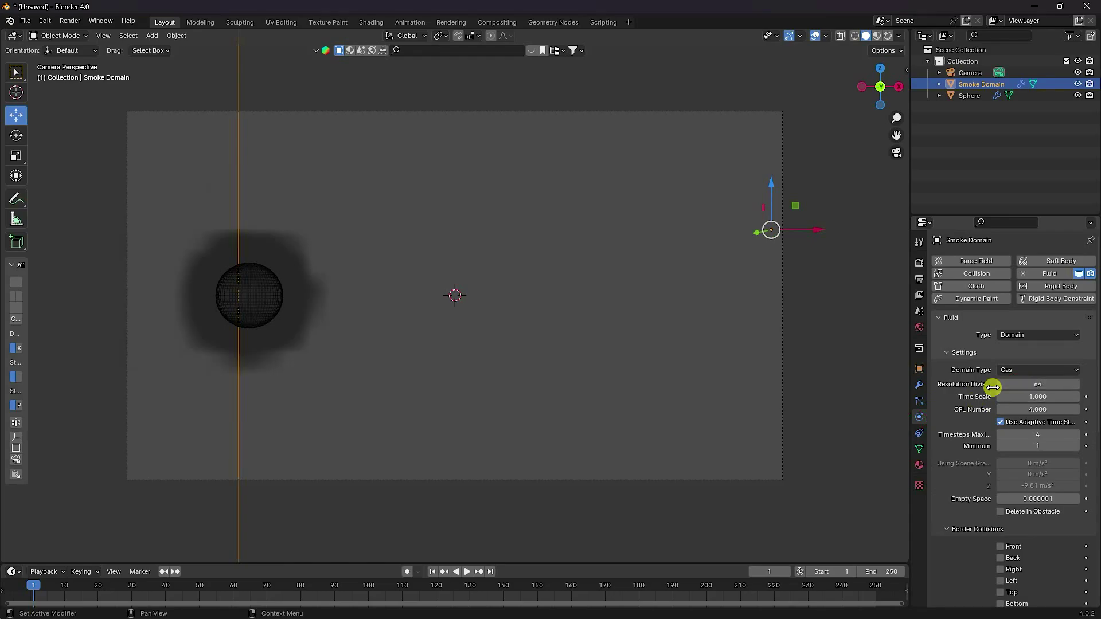
# Enable Initial Velocity on the sphere's smoke flow with Initial X at 5 m/s, and preview the simulation up to about frame 55.
pyautogui.click(971, 95)
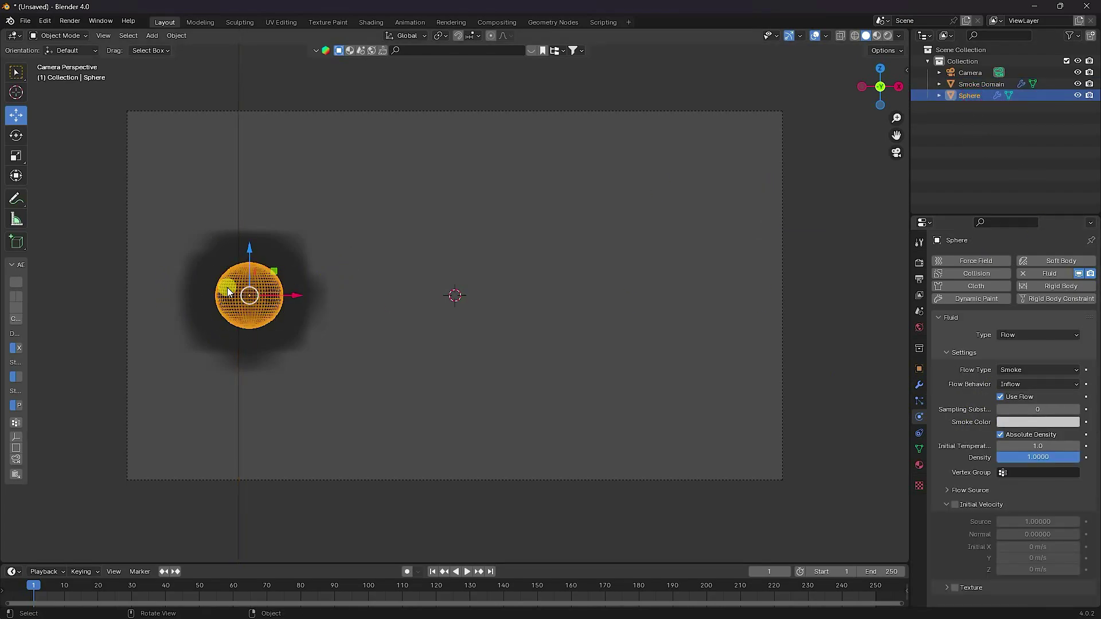
pyautogui.click(955, 505)
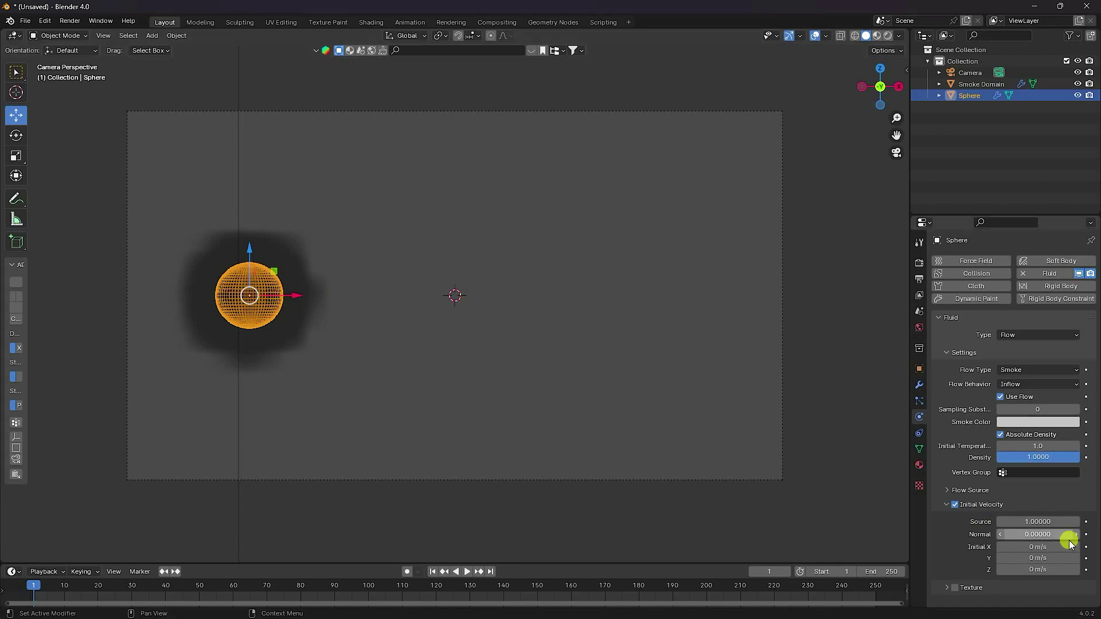
pyautogui.click(1030, 546)
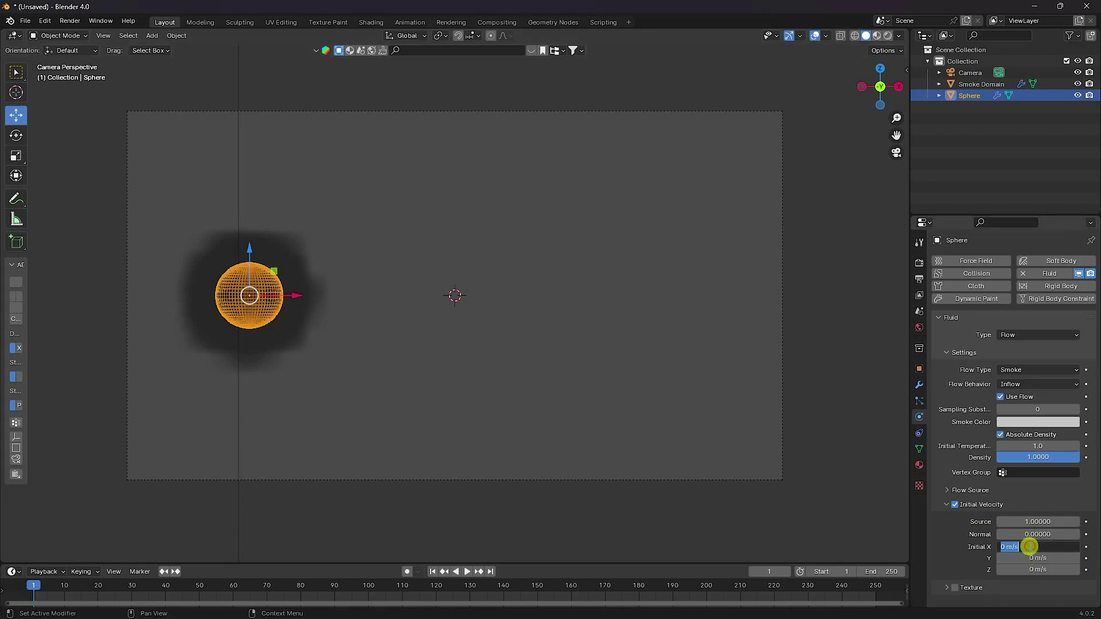
pyautogui.write('5')
pyautogui.press('Return')
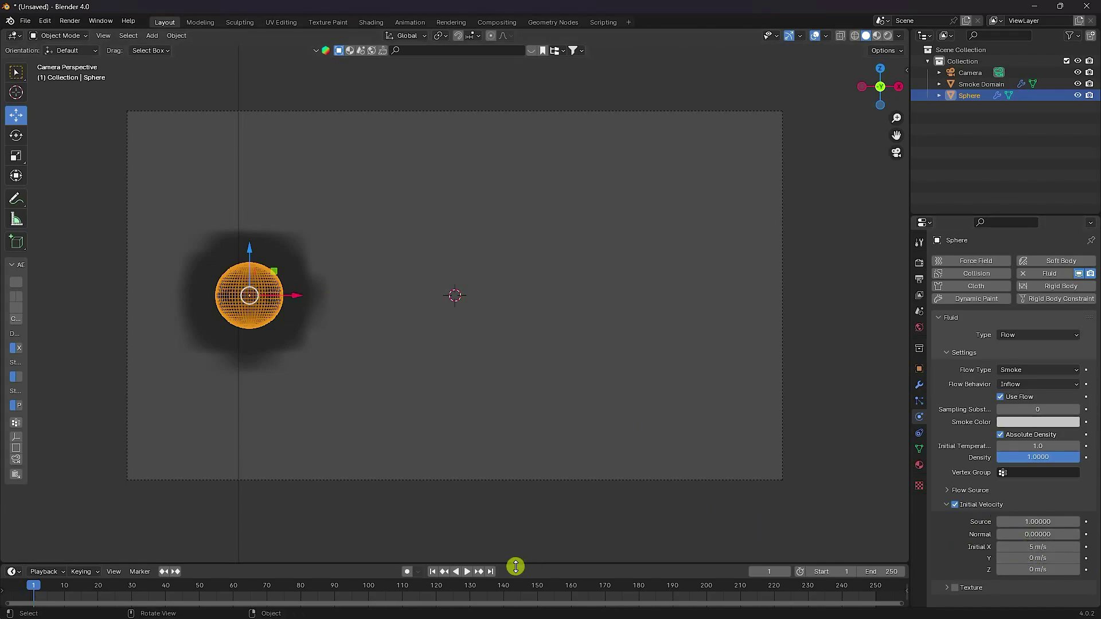
pyautogui.click(466, 572)
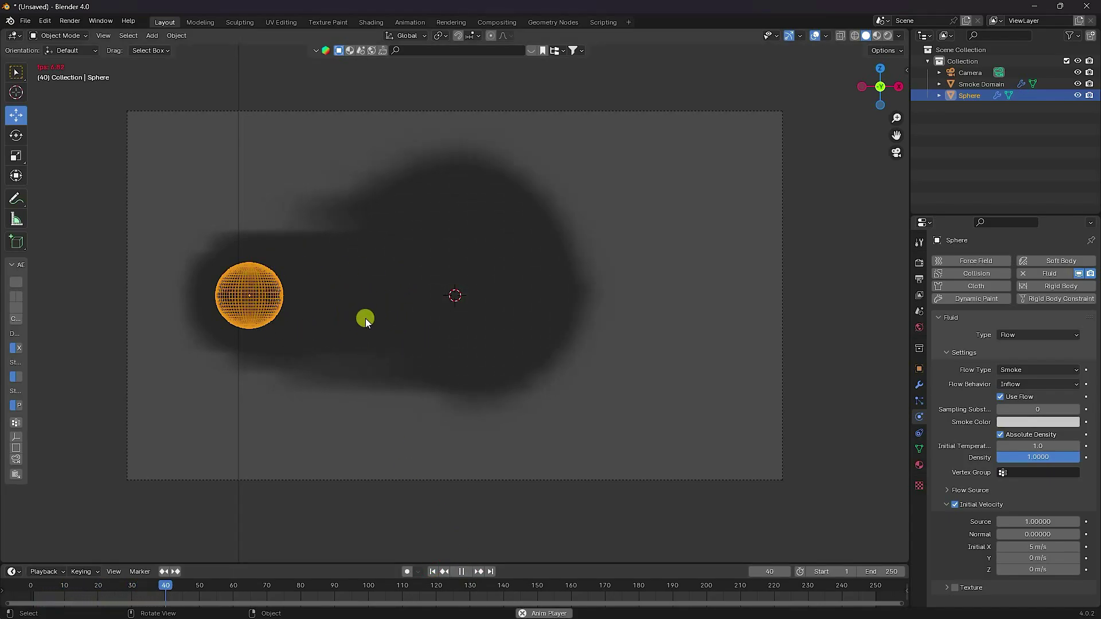
pyautogui.click(463, 571)
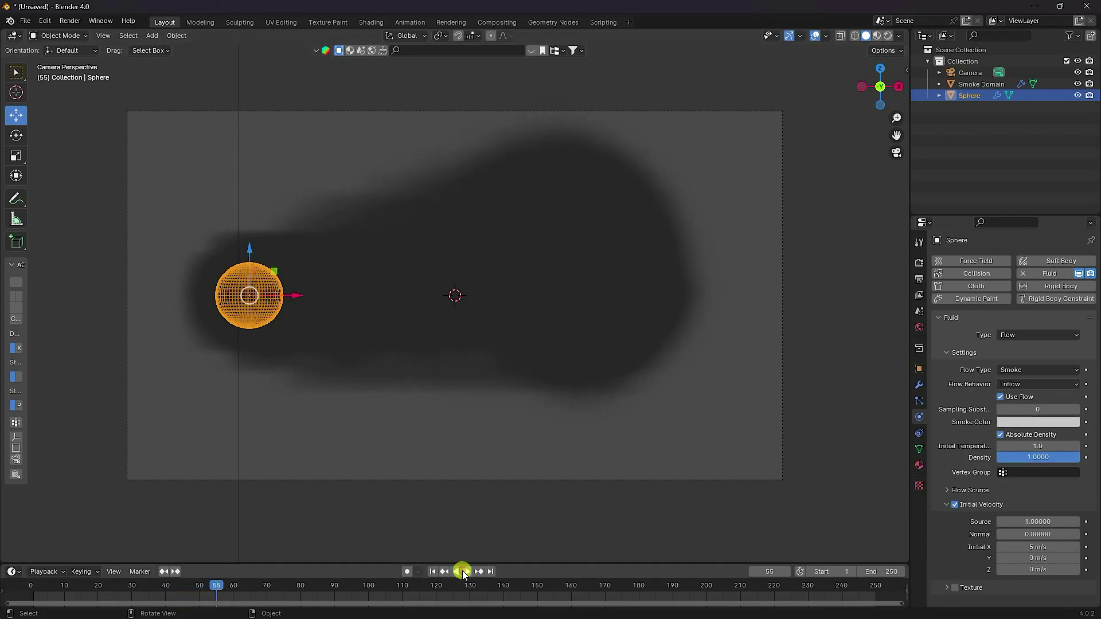
# Set the scene's Z gravity to 0 m/s².
pyautogui.click(919, 311)
pyautogui.click(939, 344)
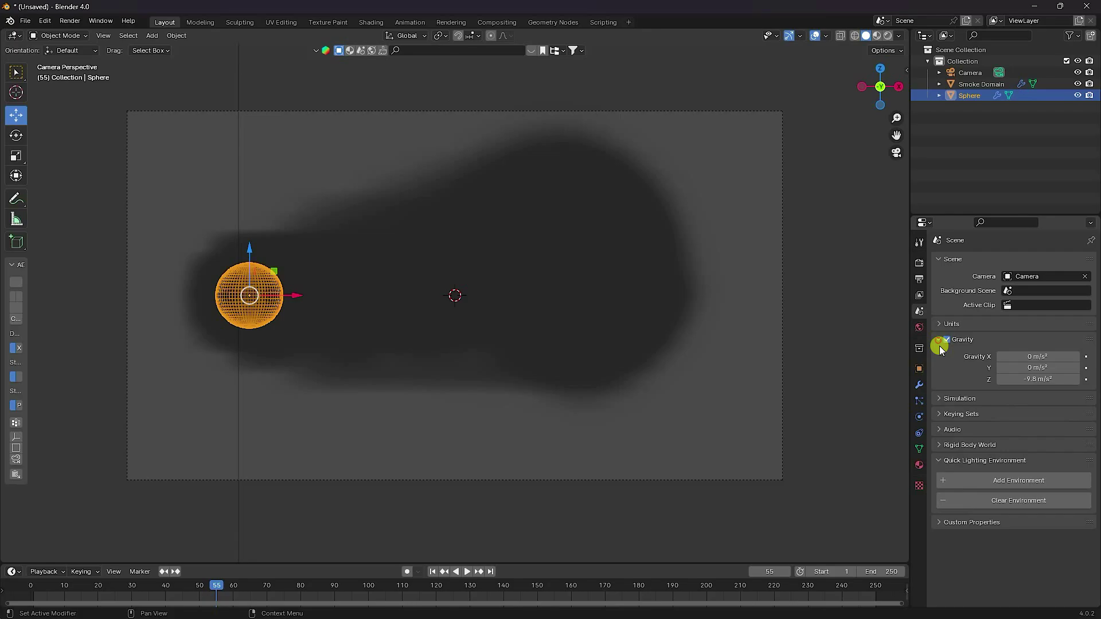
pyautogui.click(1033, 377)
pyautogui.write('0')
pyautogui.press('Return')
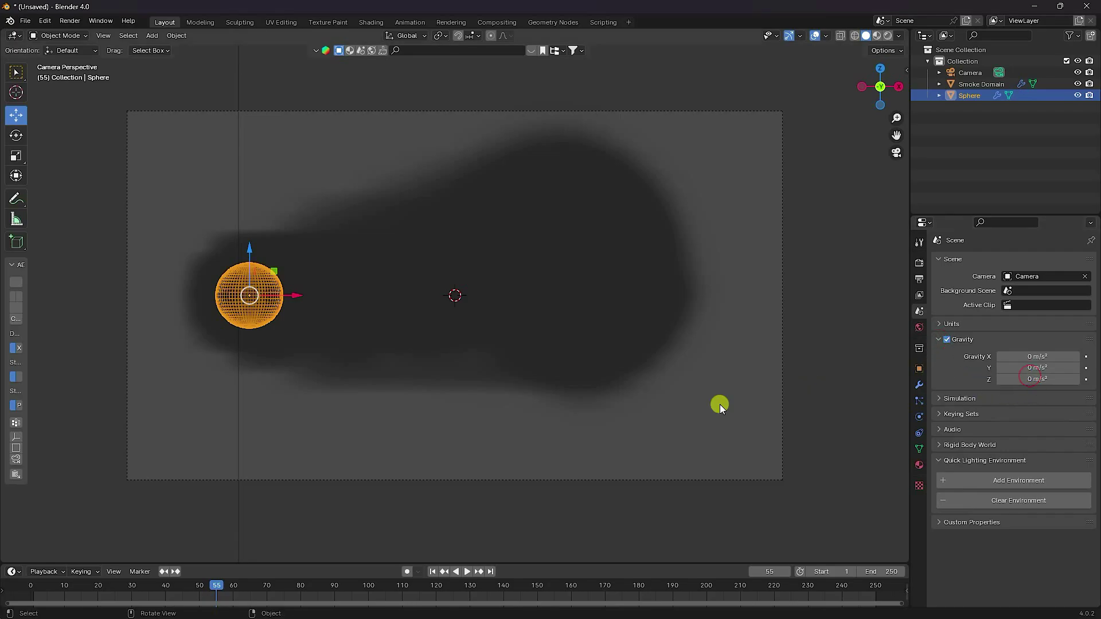
# Replay the smoke simulation from frame 1 with gravity removed, stop it and return to the first frame.
pyautogui.click(432, 572)
pyautogui.click(468, 571)
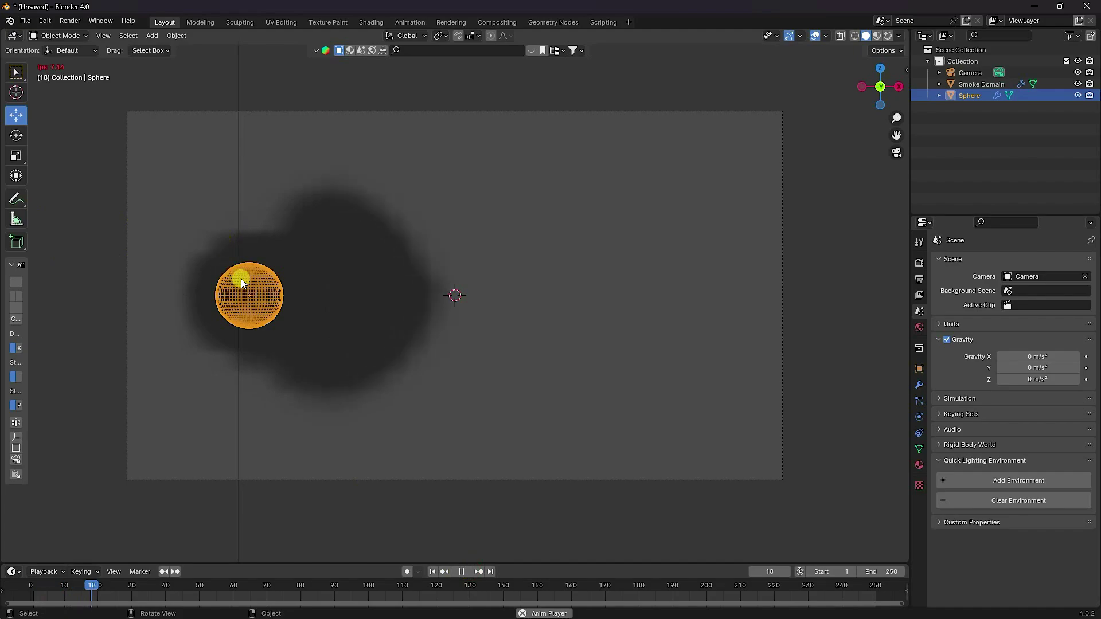
pyautogui.click(455, 572)
pyautogui.click(432, 571)
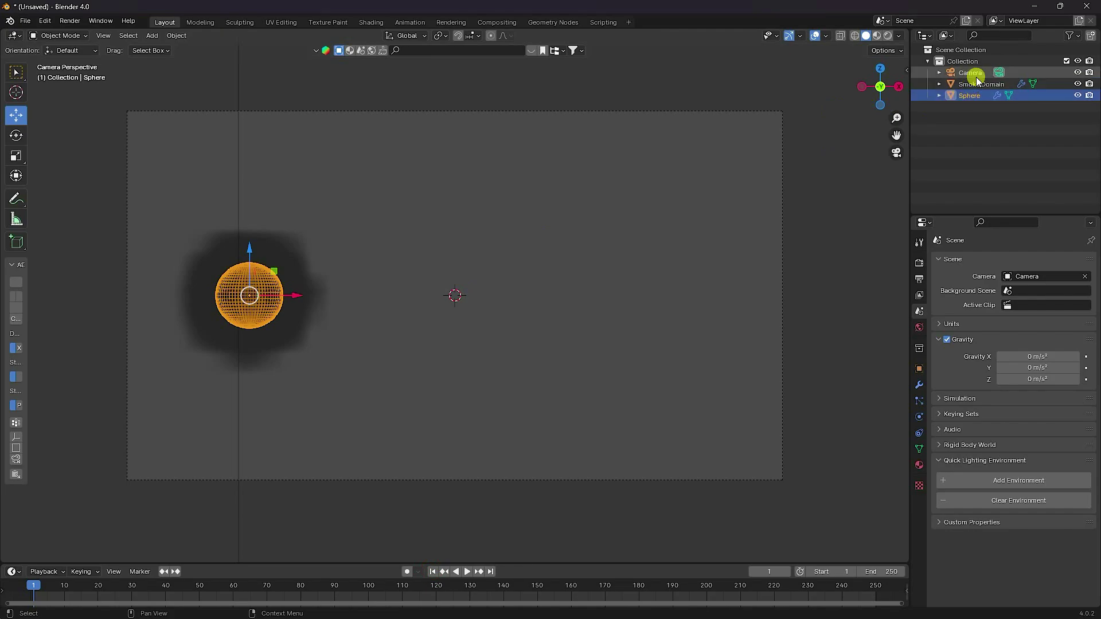
# Move the sphere along X closer to the camera frame's left edge and replay the simulation from frame 1 to about frame 33.
pyautogui.moveTo(290, 294); pyautogui.dragTo(238, 297)
pyautogui.click(433, 572)
pyautogui.click(467, 572)
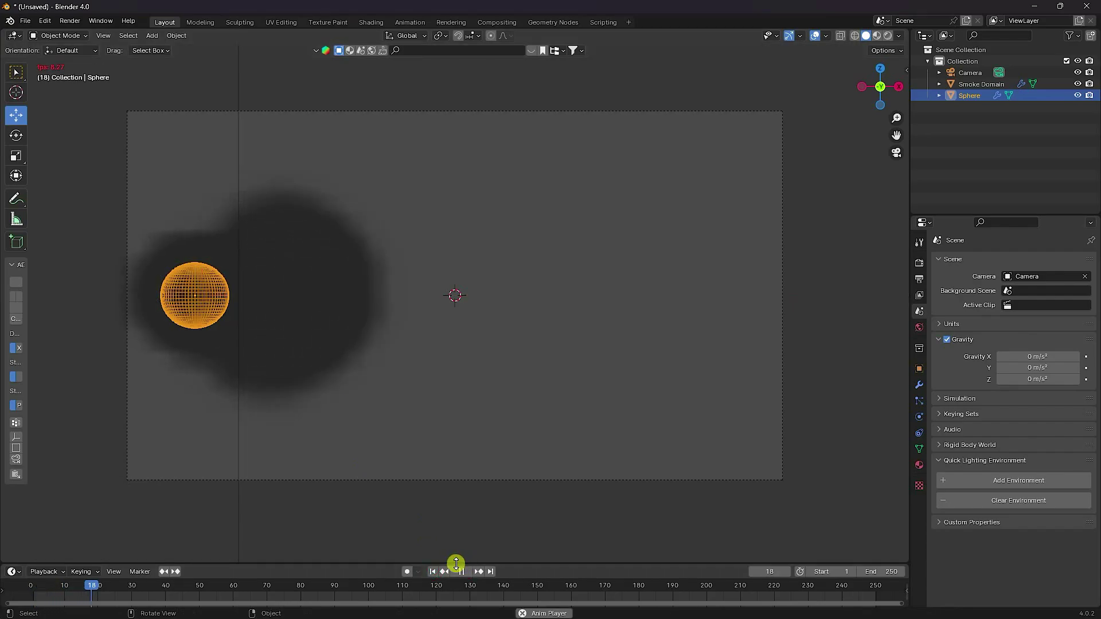
pyautogui.click(464, 570)
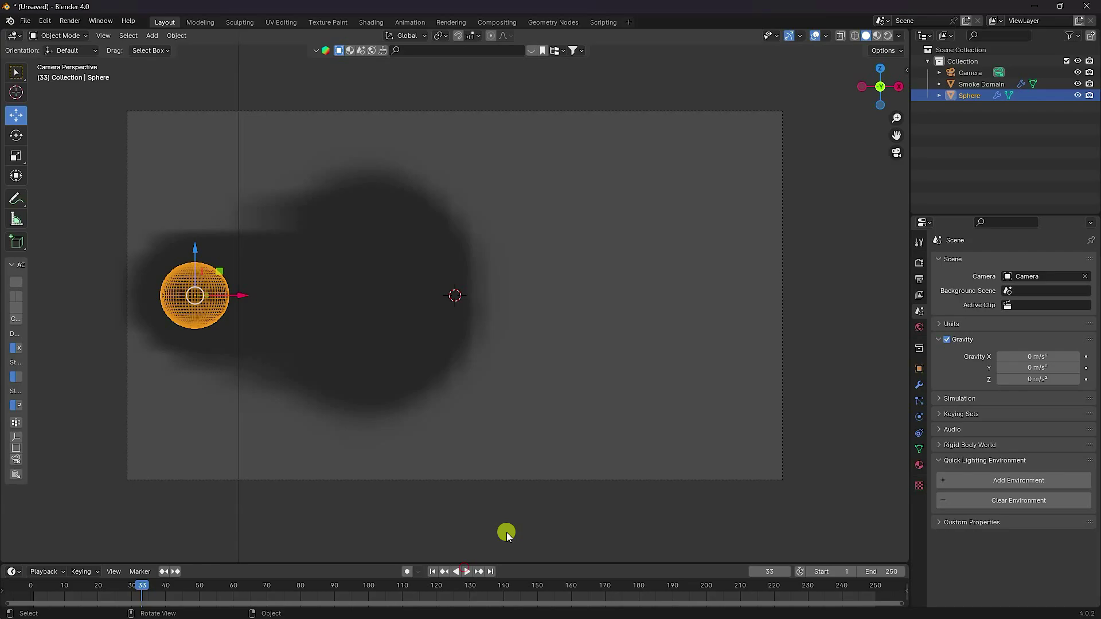
# Set the smoke domain's fluid resolution divisions to 84.
pyautogui.click(974, 85)
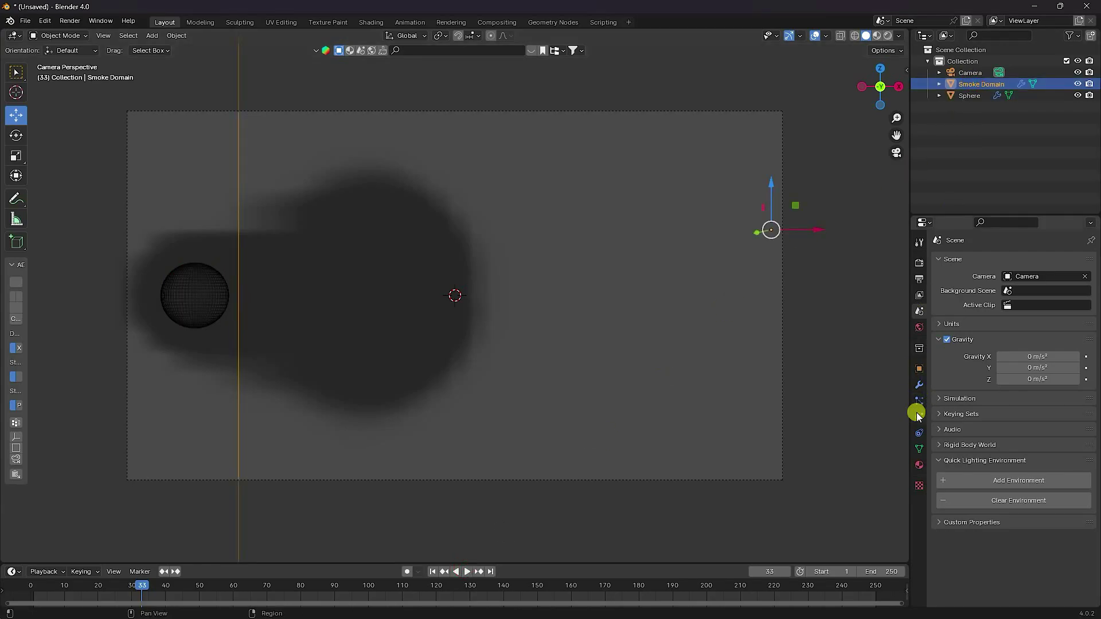
pyautogui.click(918, 416)
pyautogui.doubleClick(1037, 382)
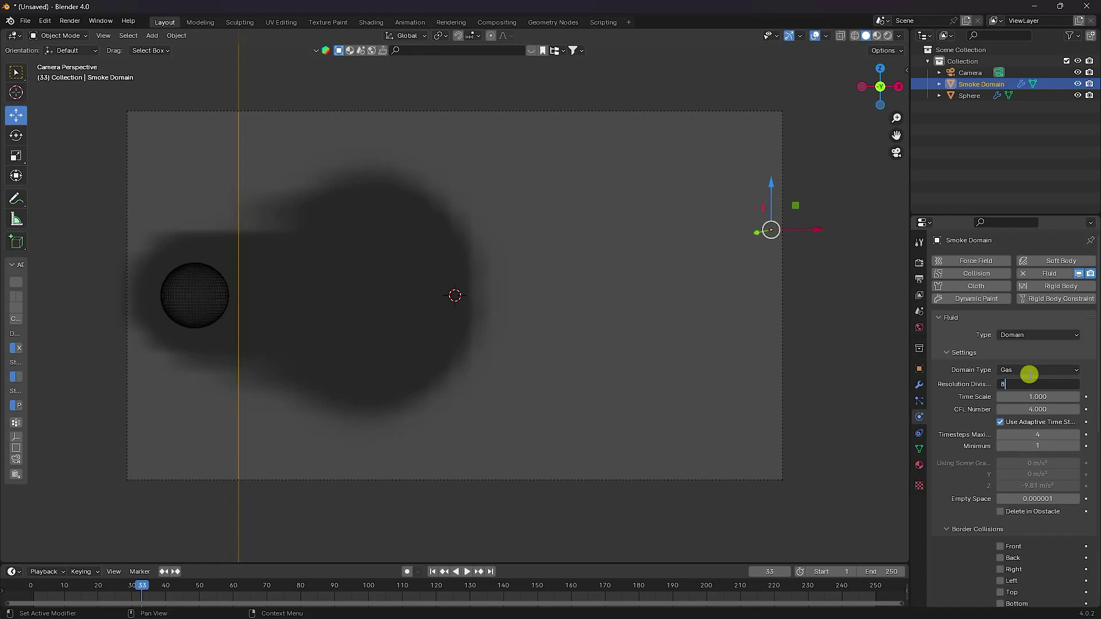
pyautogui.press('Return')
# Preview the smoke simulation from frame 1, return to the first frame and save the file.
pyautogui.click(432, 572)
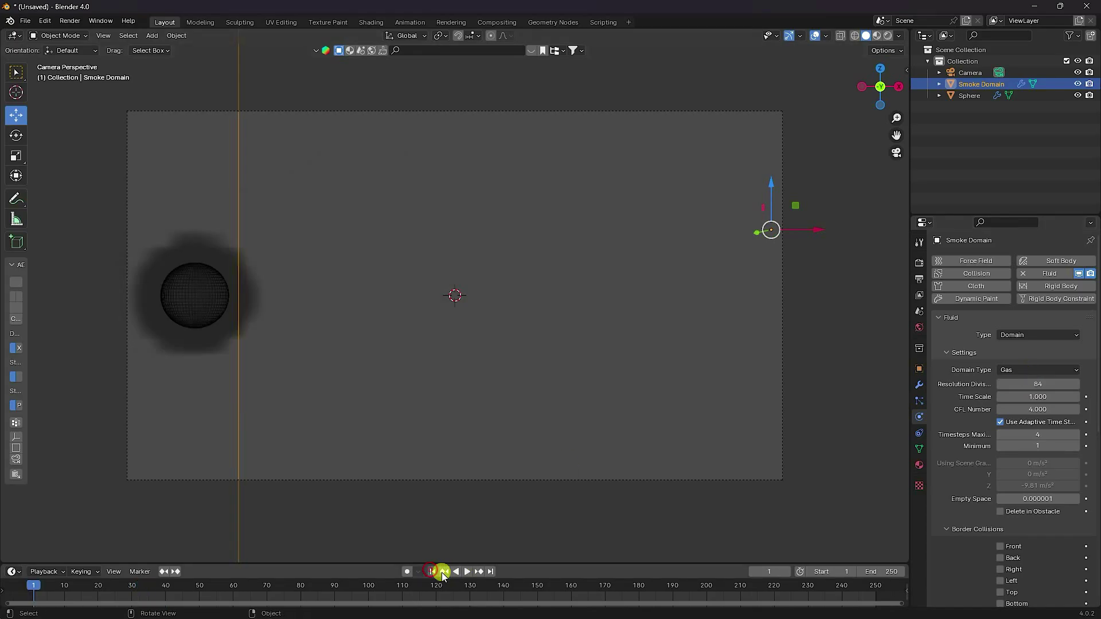
pyautogui.click(468, 572)
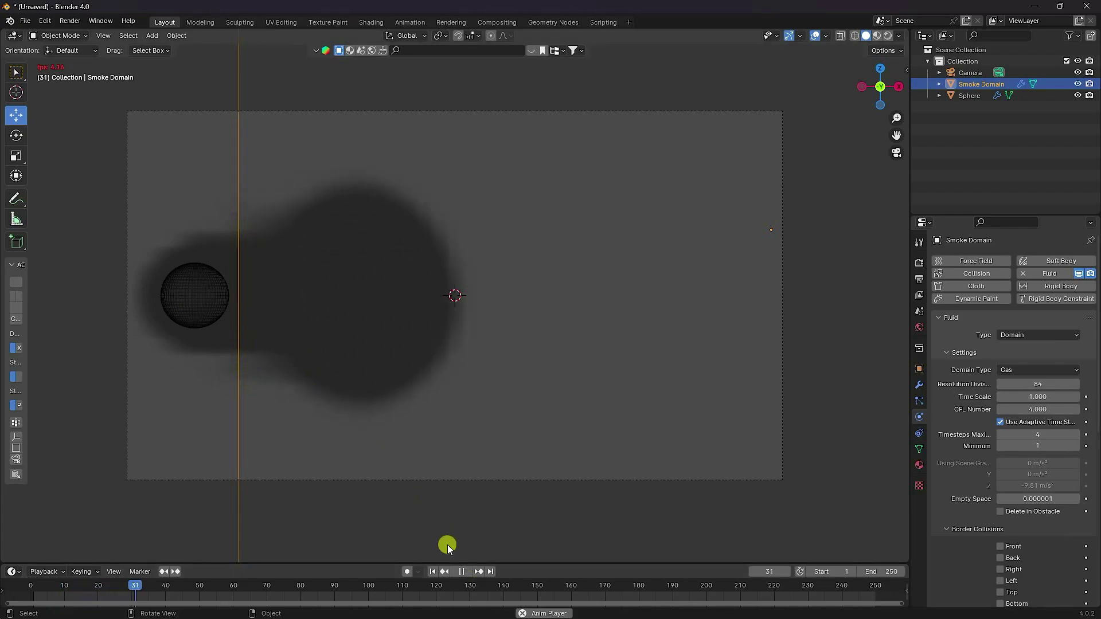
pyautogui.click(464, 573)
pyautogui.click(432, 571)
pyautogui.hotkey('ctrl', 's')
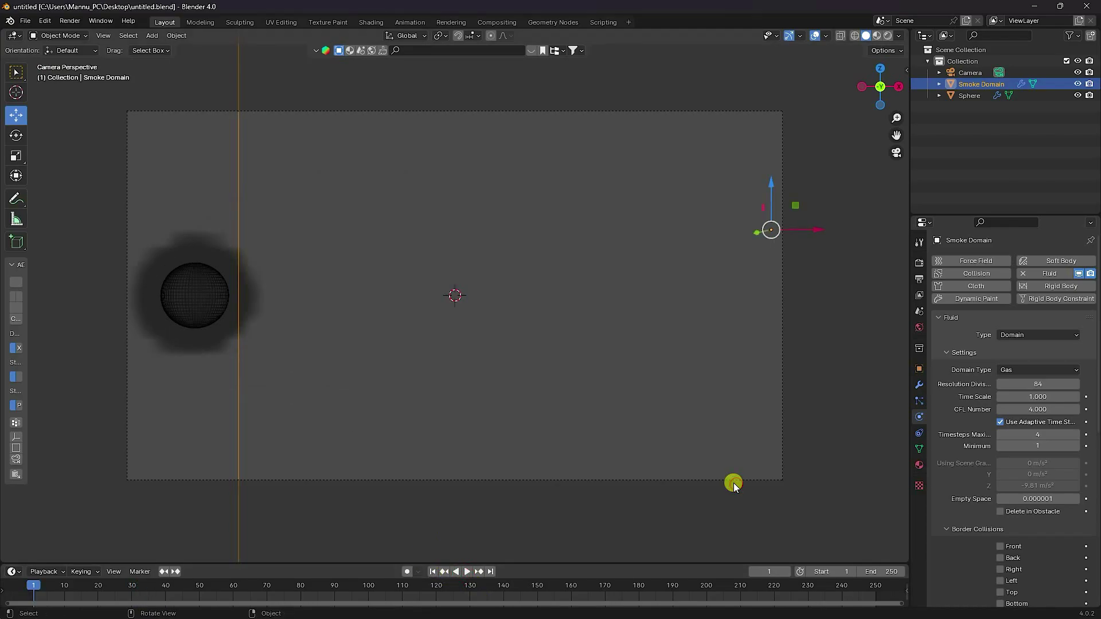
# Duplicate the sphere and move the copy about 8.19 m along X to the opposite side of the camera frame.
pyautogui.click(969, 97)
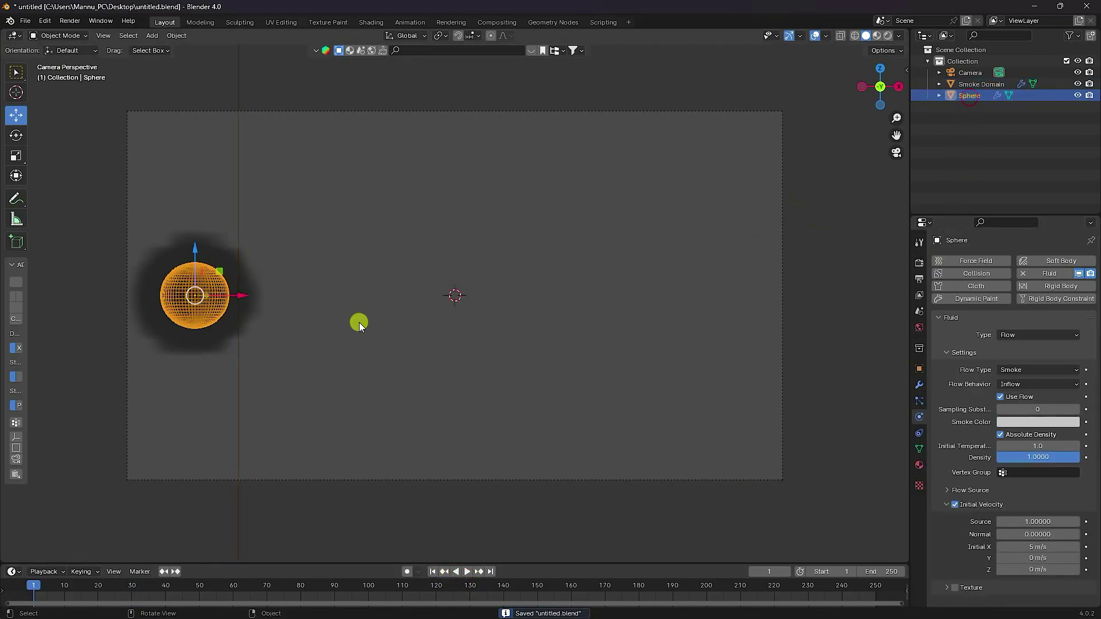
pyautogui.hotkey('ctrl', 'c')
pyautogui.hotkey('ctrl', 'v')
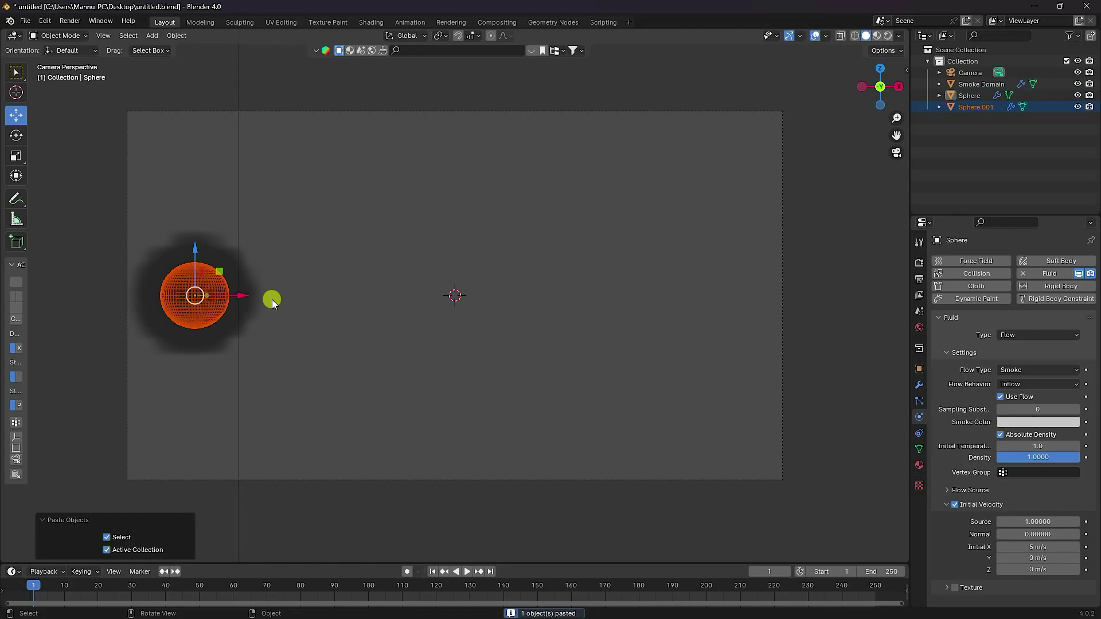
pyautogui.press('g')
pyautogui.press('x')
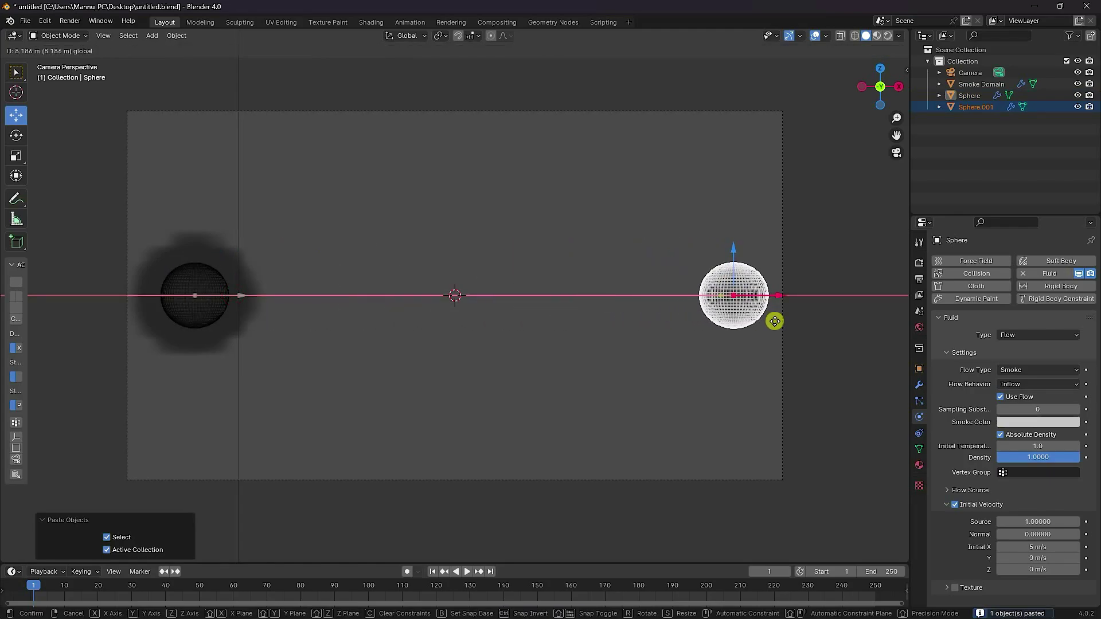
pyautogui.click(774, 322)
# Set the duplicated sphere's Initial X velocity to -5 m/s, then preview the two smoke streams and return to frame 1.
pyautogui.click(982, 108)
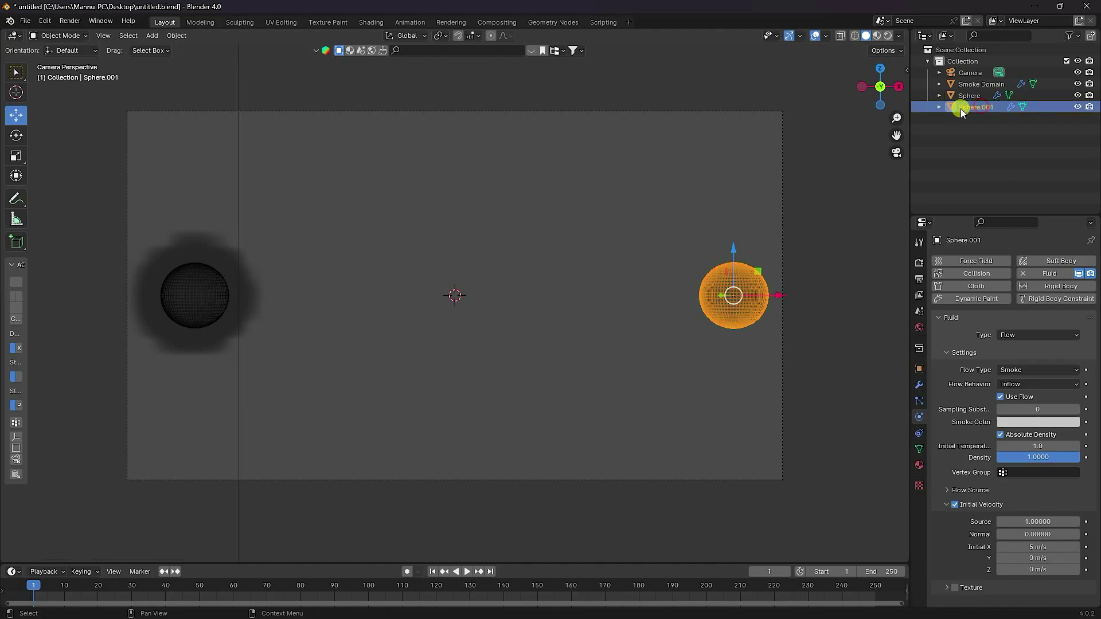
pyautogui.click(1053, 545)
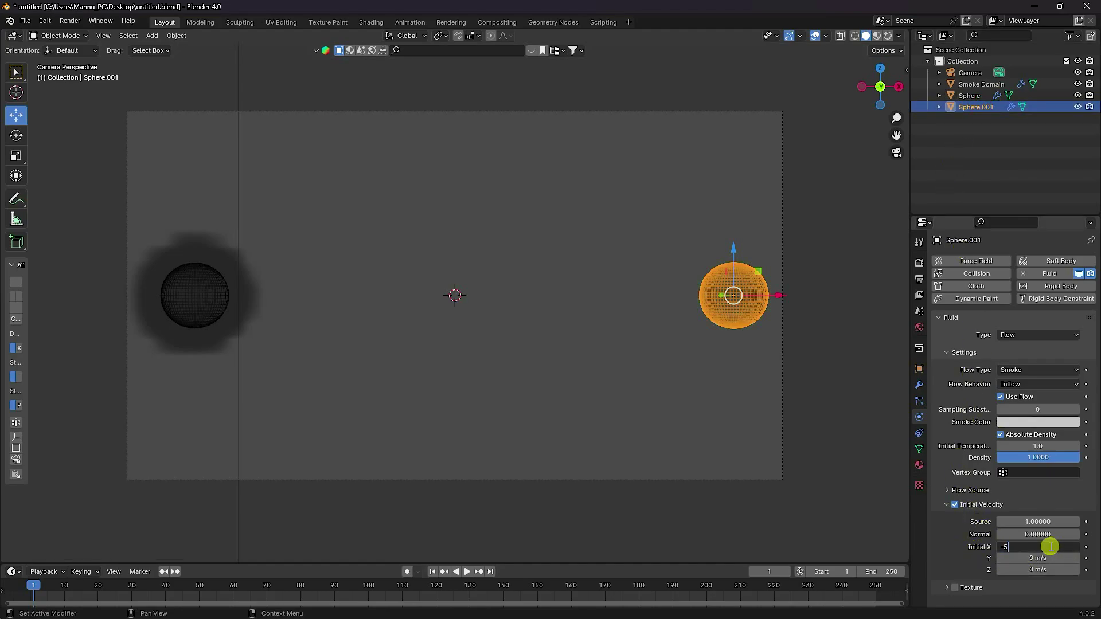
pyautogui.press('Return')
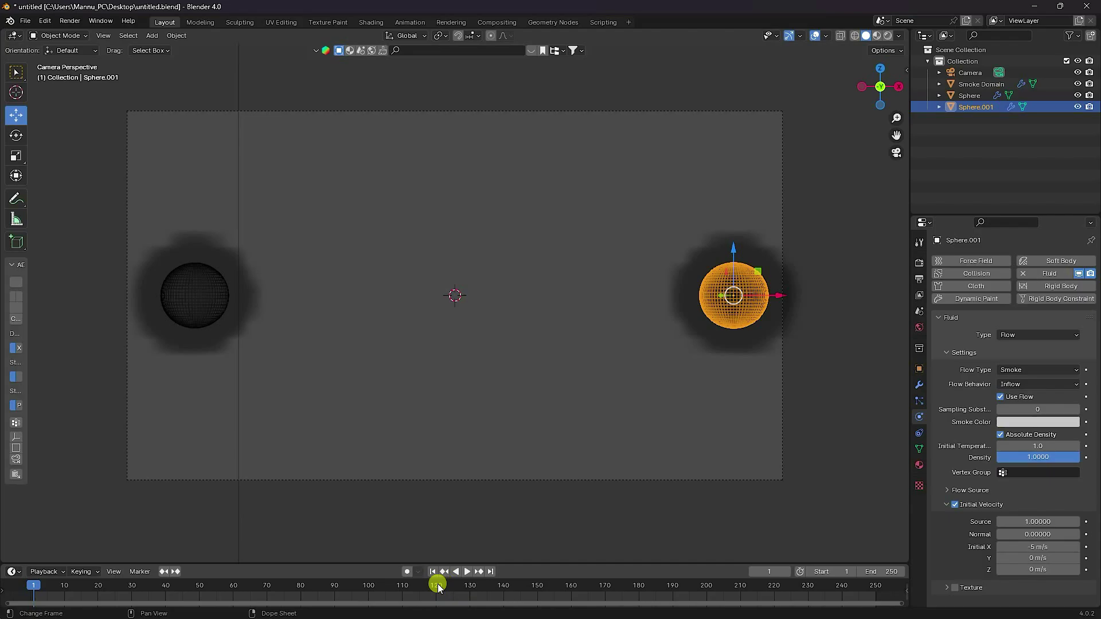
pyautogui.click(466, 571)
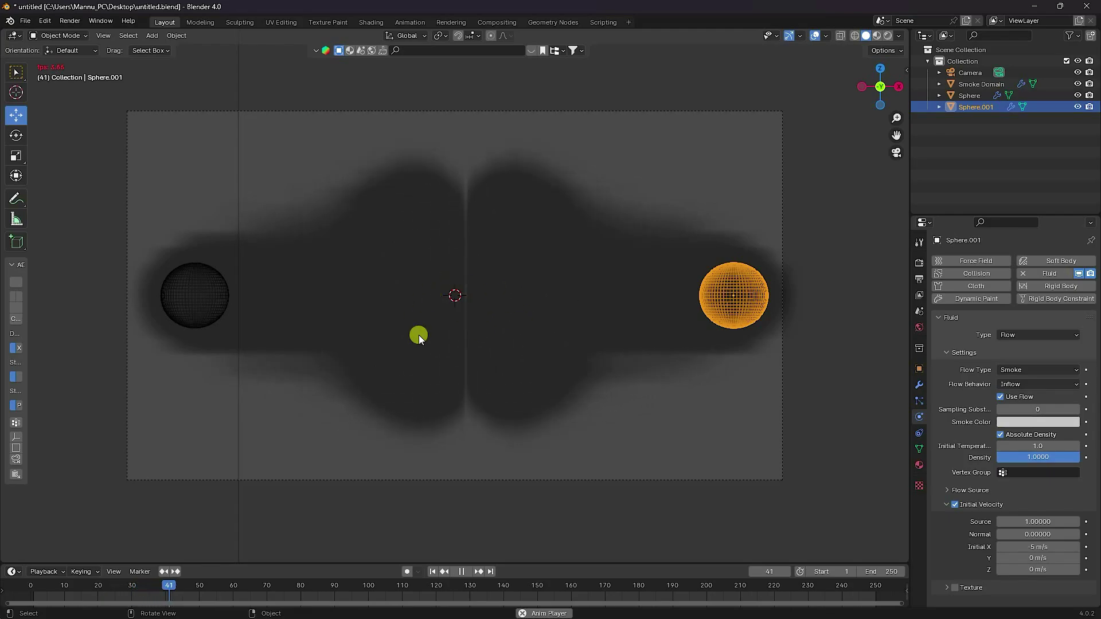
pyautogui.click(462, 571)
pyautogui.click(432, 572)
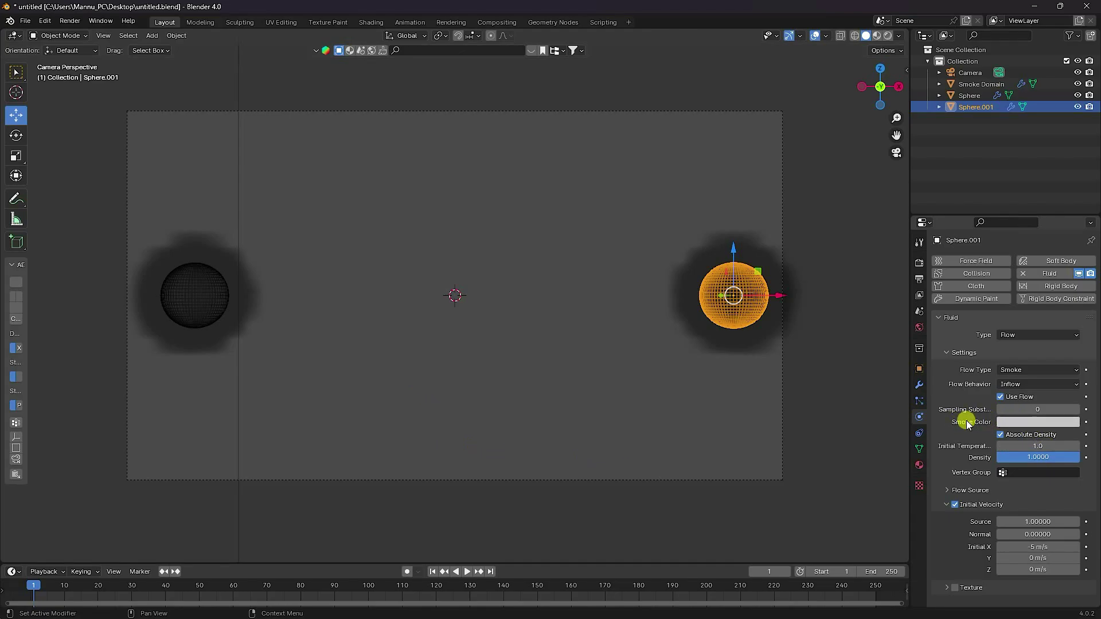
# Select the original sphere, enlarge the timeline area and set the scene's end frame to 500.
pyautogui.click(969, 95)
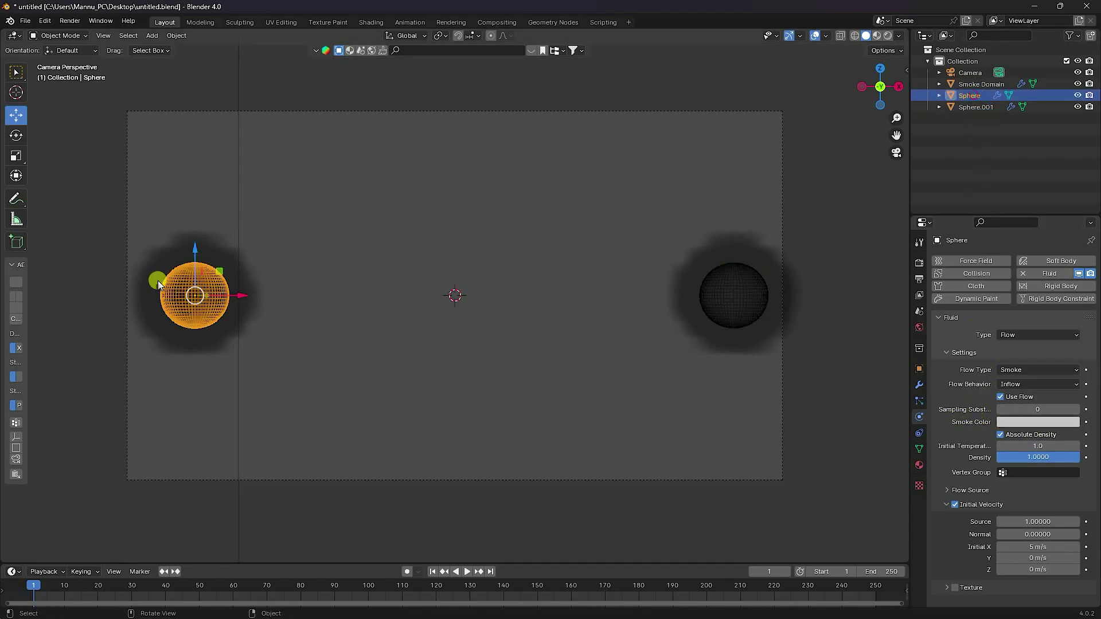
pyautogui.moveTo(263, 562); pyautogui.dragTo(274, 526)
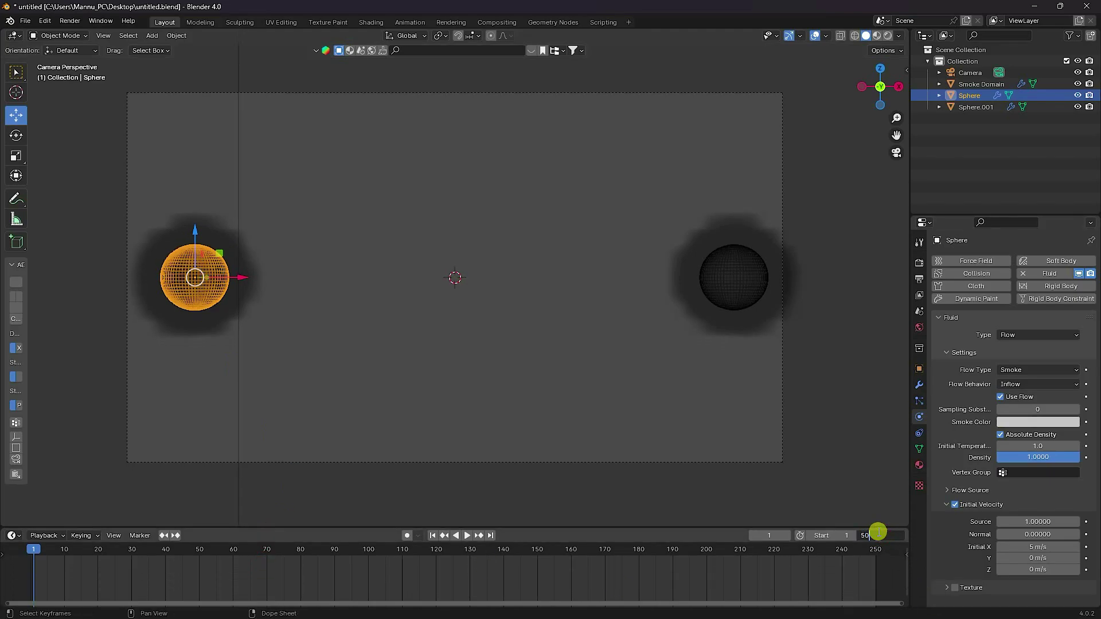
pyautogui.write('0')
pyautogui.press('Return')
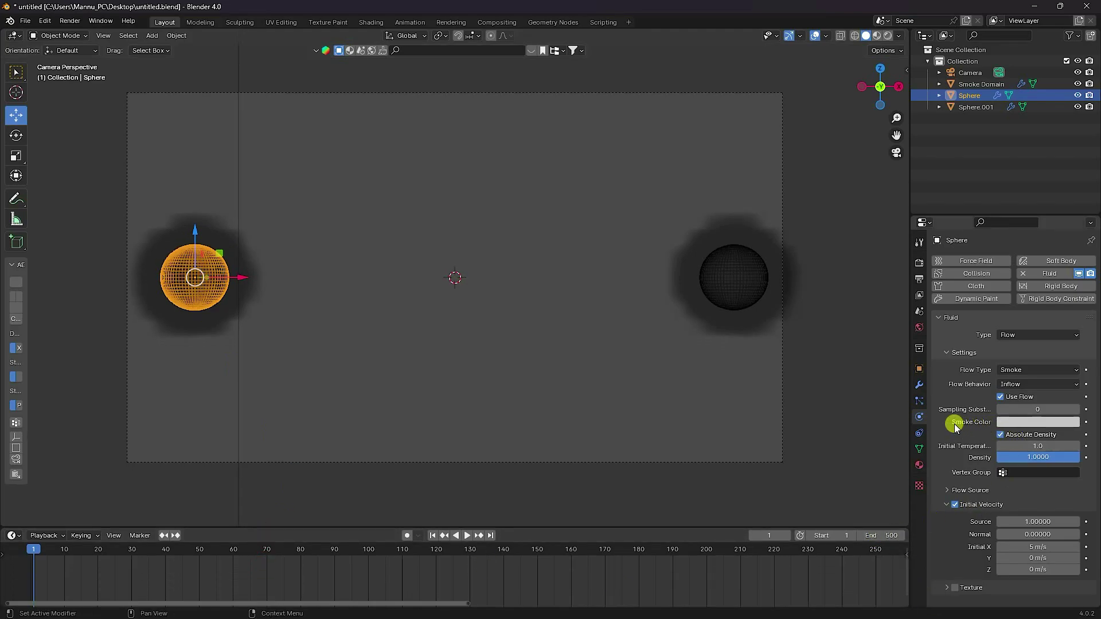
# Keyframe the original sphere's smoke color at frame 1 as red with hue 1, saturation 1 and value 1, and save the file.
pyautogui.click(1012, 422)
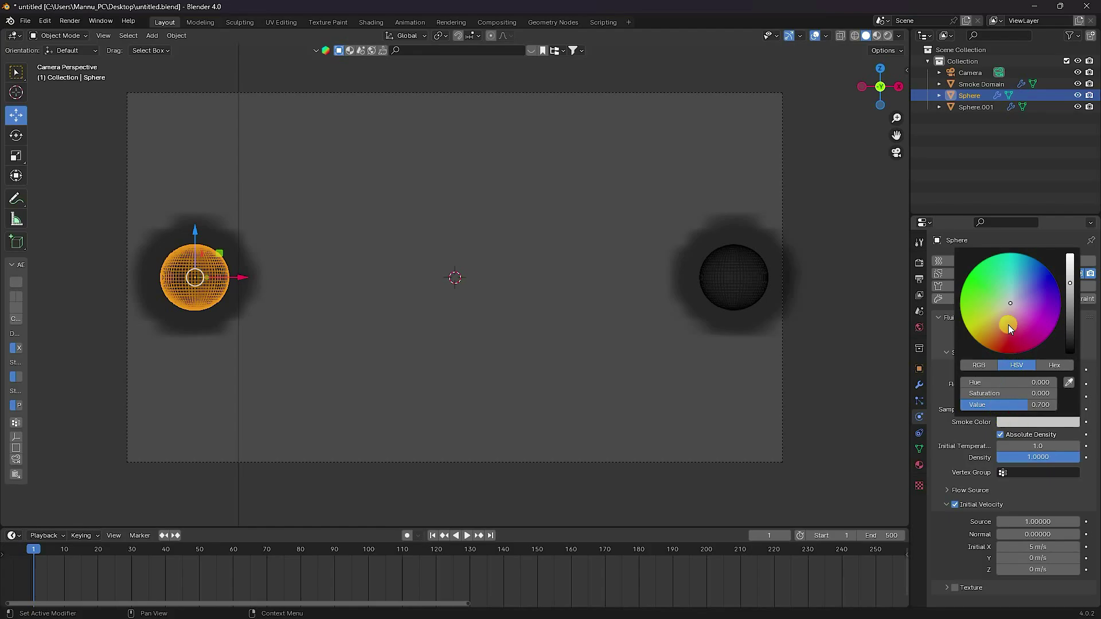
pyautogui.moveTo(1022, 314); pyautogui.dragTo(1017, 365)
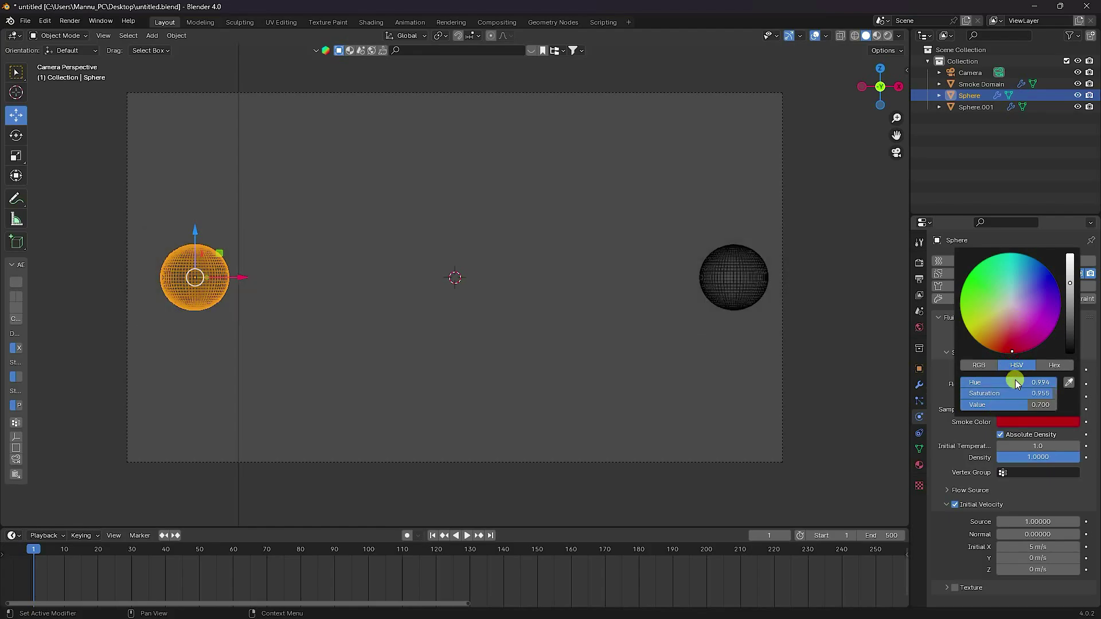
pyautogui.click(1014, 380)
pyautogui.write('1')
pyautogui.click(1003, 394)
pyautogui.write('10')
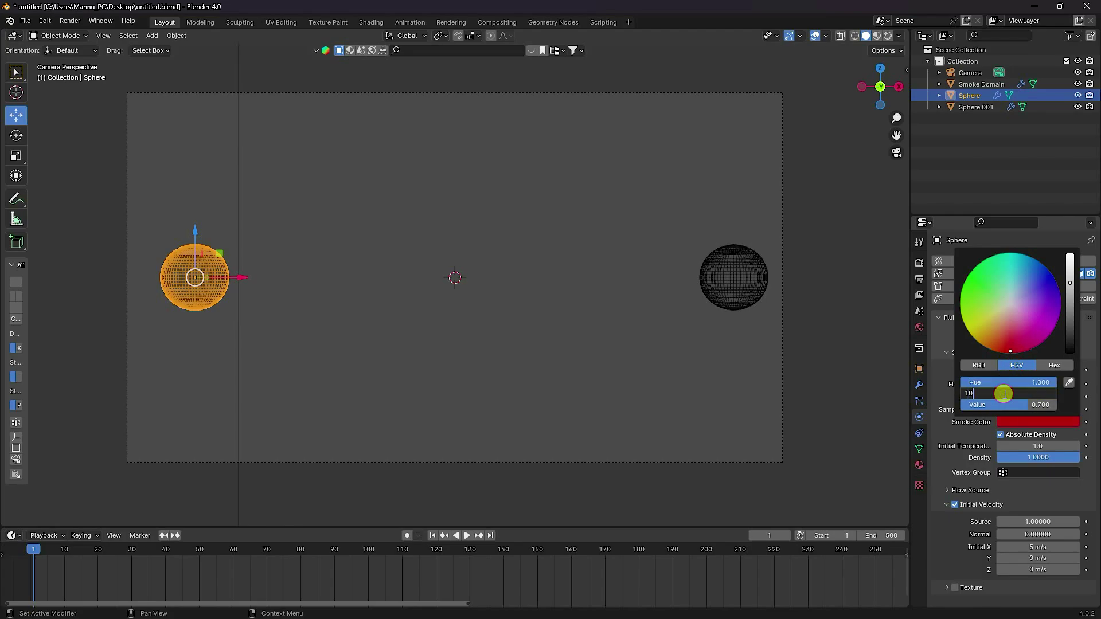
pyautogui.press('Return')
pyautogui.click(1004, 404)
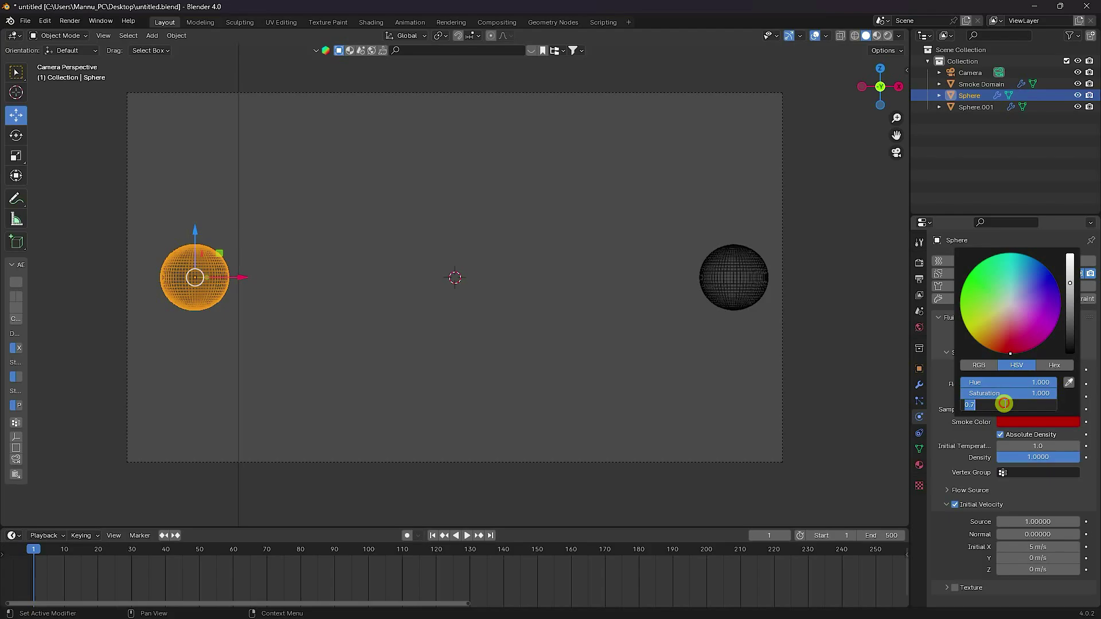
pyautogui.write('1')
pyautogui.press('Return')
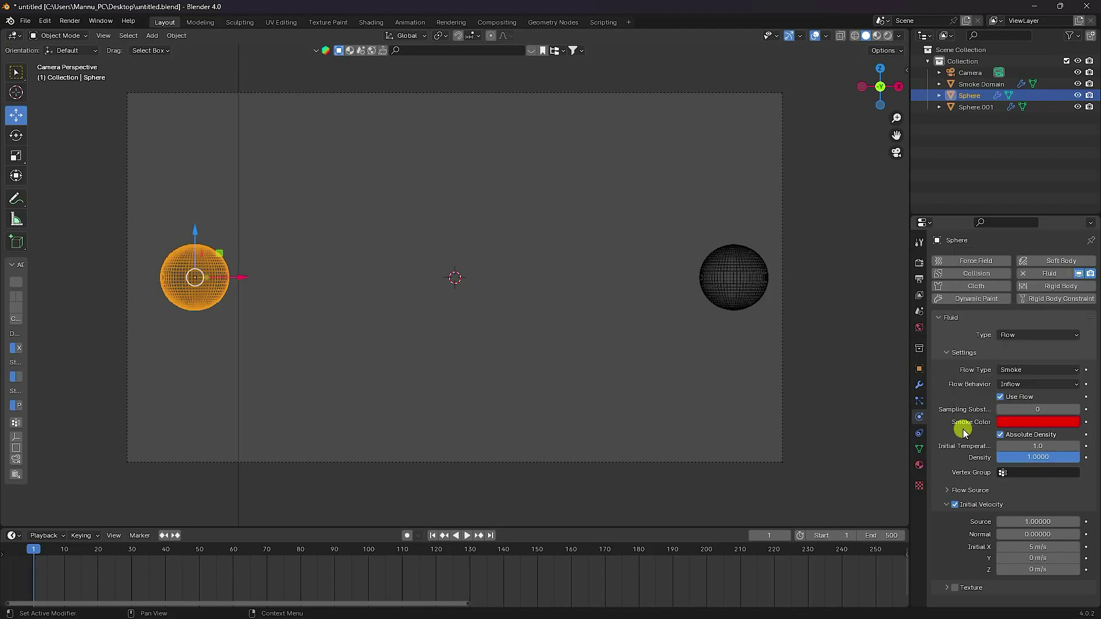
pyautogui.click(1085, 423)
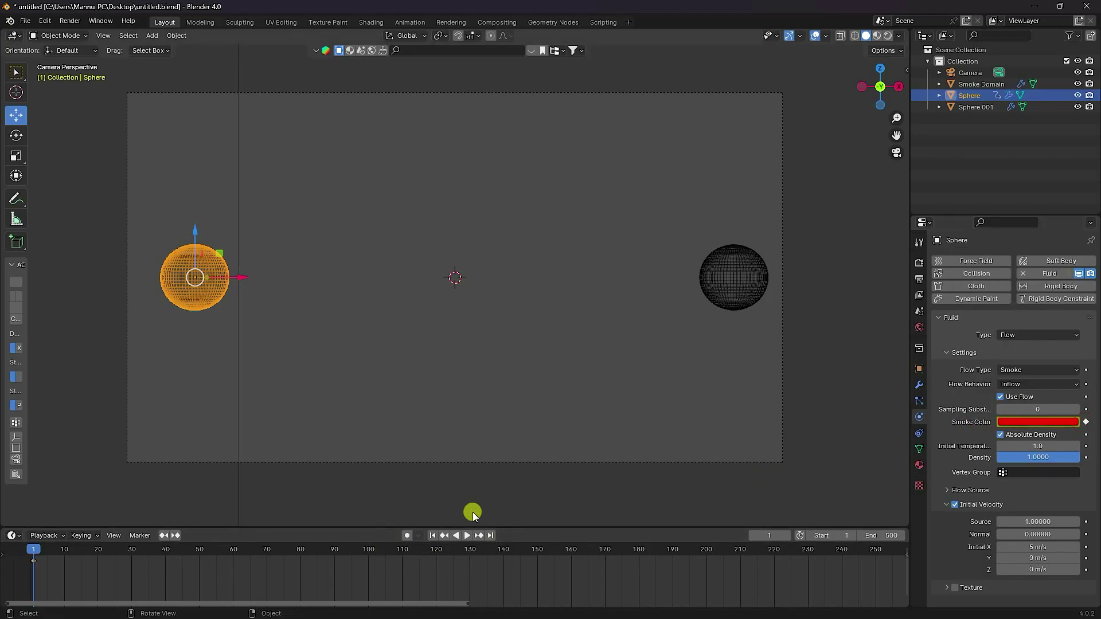
pyautogui.hotkey('ctrl', 's')
# Keyframe the original sphere's smoke color at frame 100 as magenta with a hue of 0.85.
pyautogui.click(368, 553)
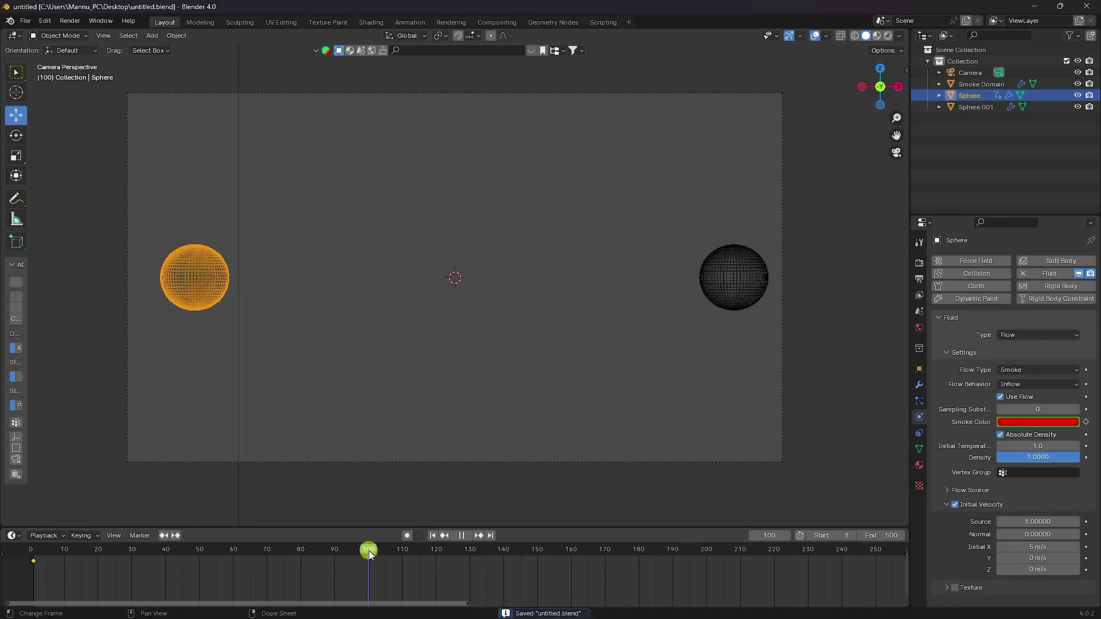
pyautogui.click(1014, 424)
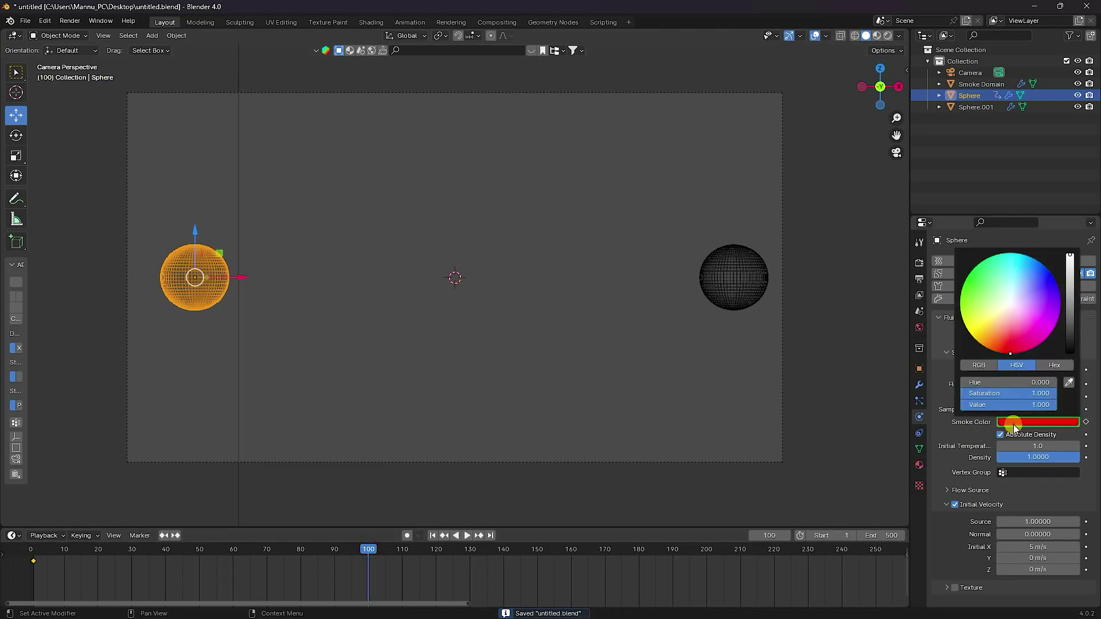
pyautogui.click(1047, 339)
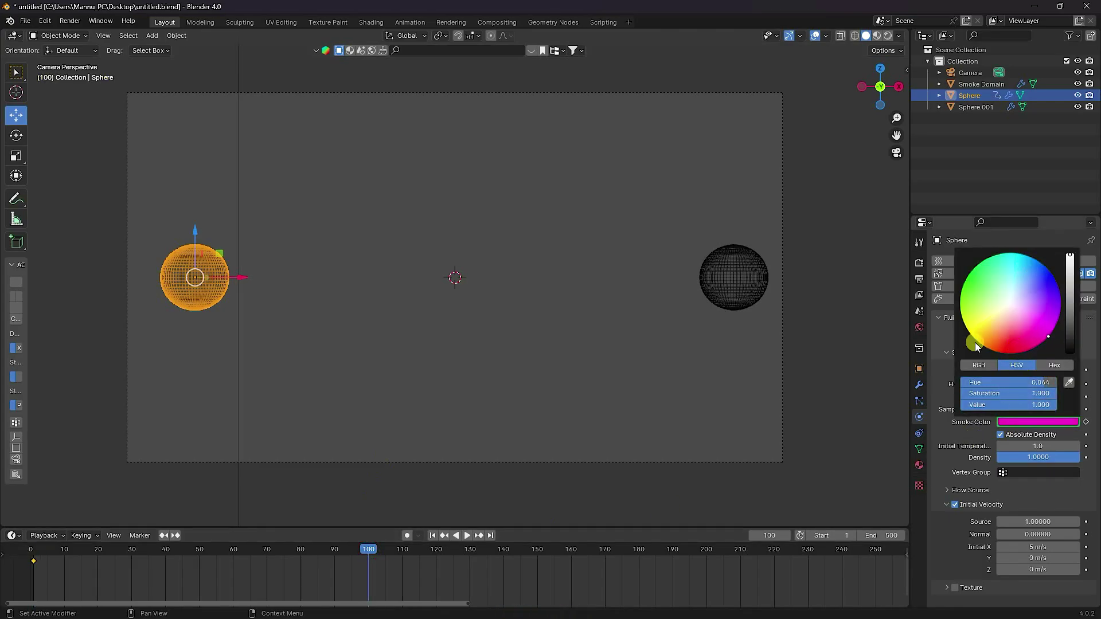
pyautogui.click(1039, 382)
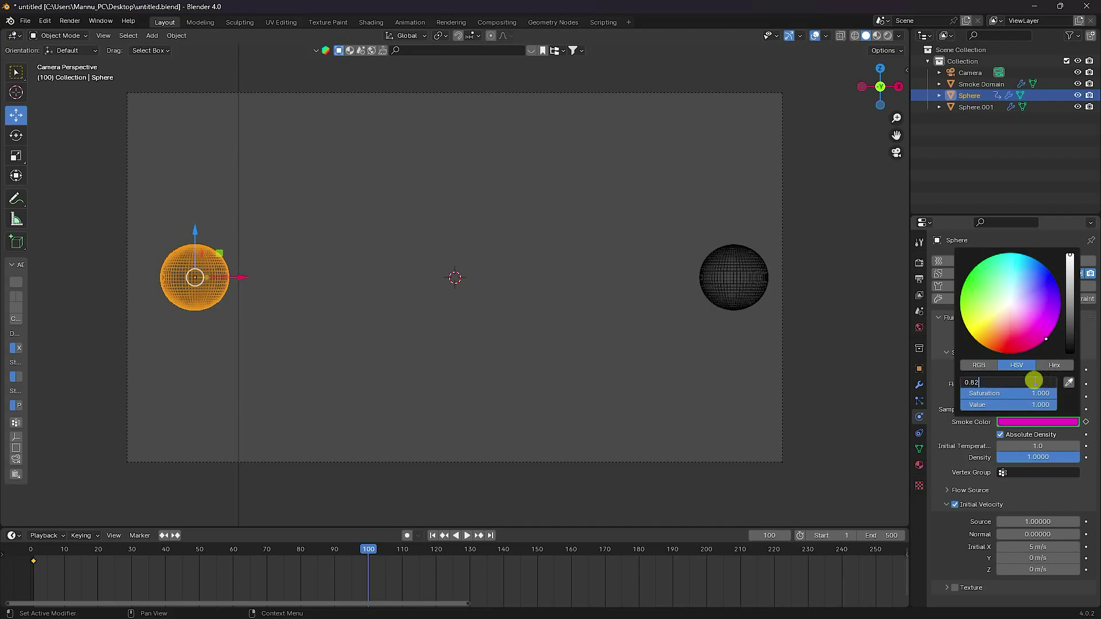
pyautogui.write('0.8')
pyautogui.press('Return')
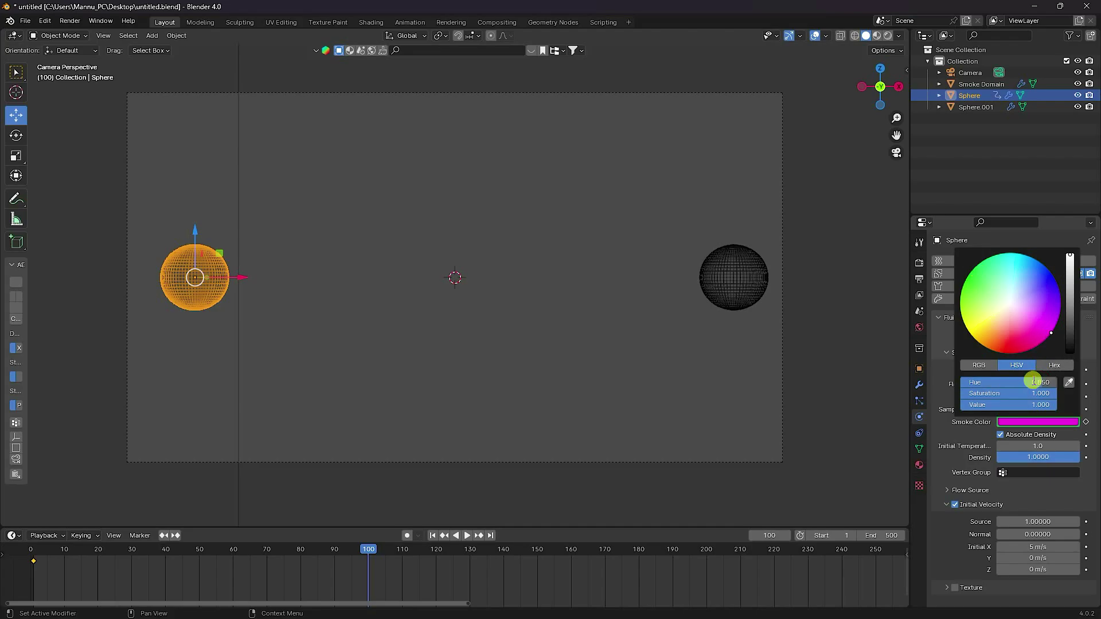
pyautogui.click(1085, 422)
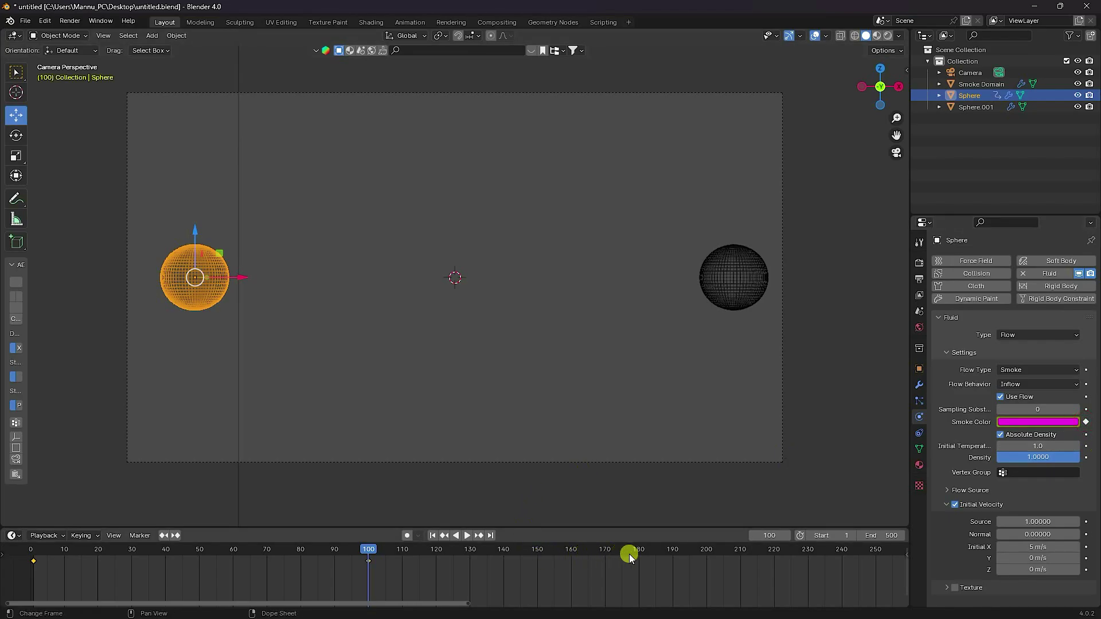
# Keyframe the original sphere's smoke color at frame 200 as violet with a hue of about 0.729.
pyautogui.click(706, 552)
pyautogui.click(1038, 421)
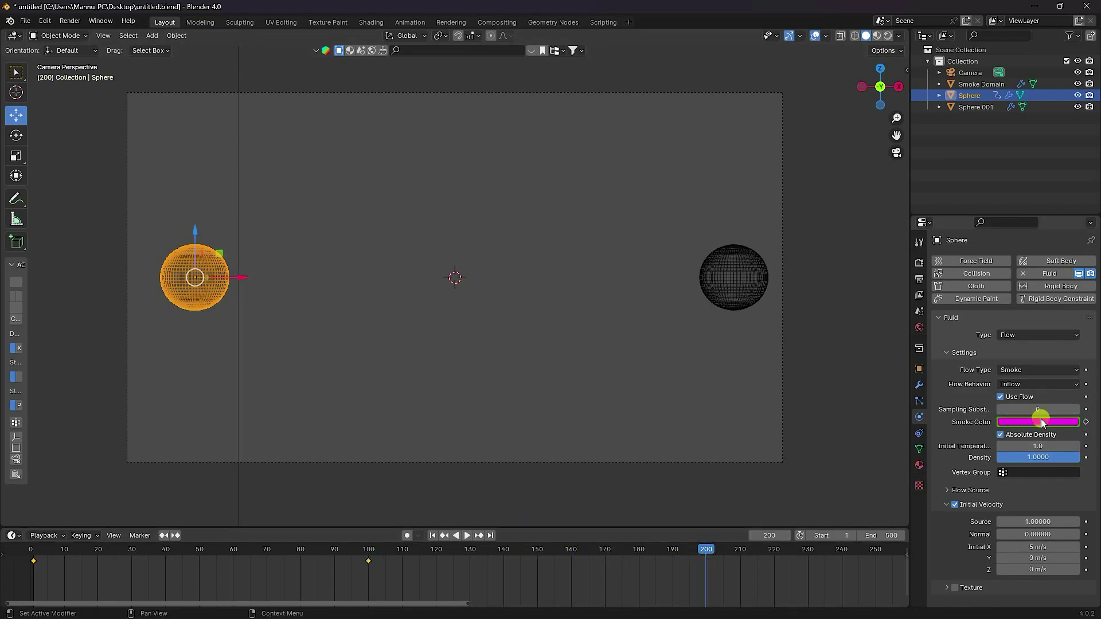
pyautogui.click(1042, 316)
pyautogui.click(1062, 301)
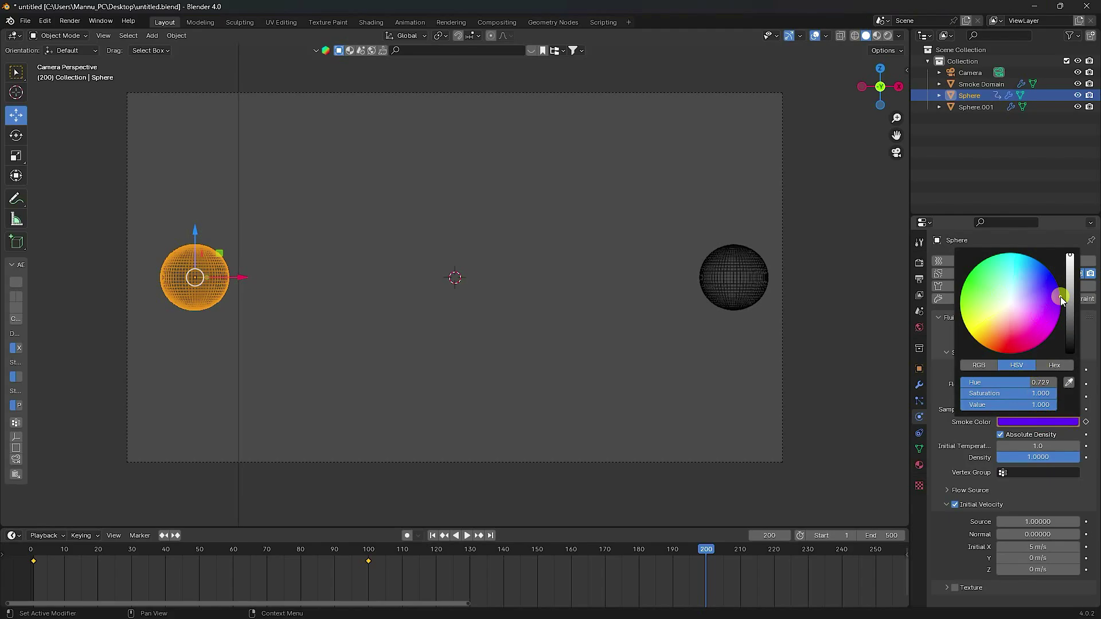
pyautogui.click(1085, 422)
# Keyframe the original sphere's smoke color at frame 300 as light blue with a hue of about 0.557.
pyautogui.scroll(-3, 570, 583)
pyautogui.moveTo(570, 583); pyautogui.dragTo(294, 576, button='middle')
pyautogui.click(549, 551)
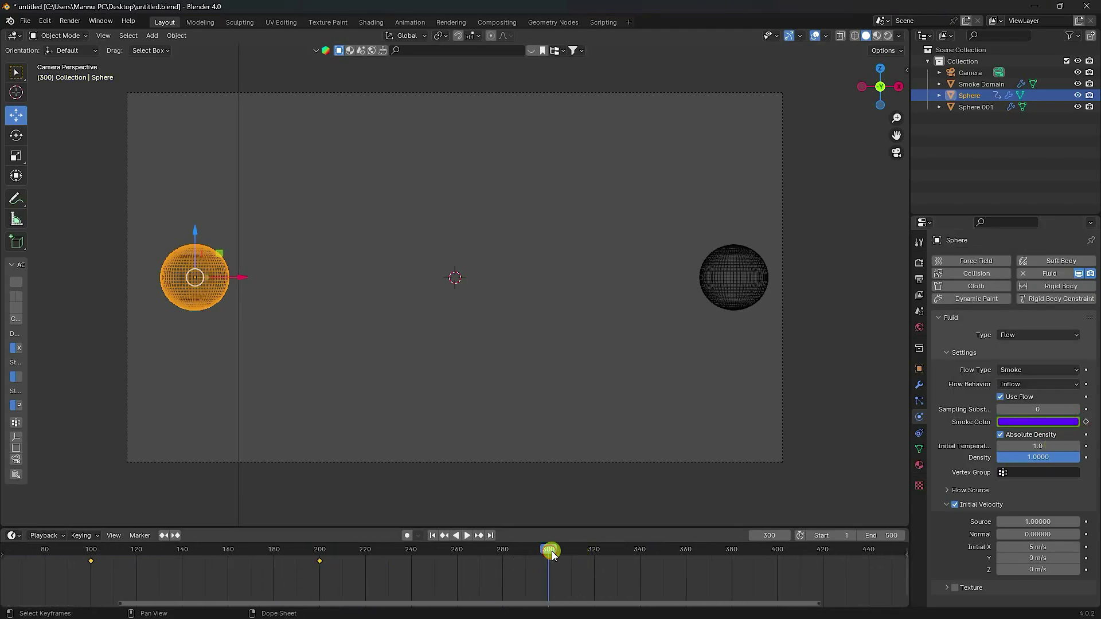
pyautogui.click(1070, 422)
pyautogui.moveTo(976, 288); pyautogui.dragTo(1044, 302)
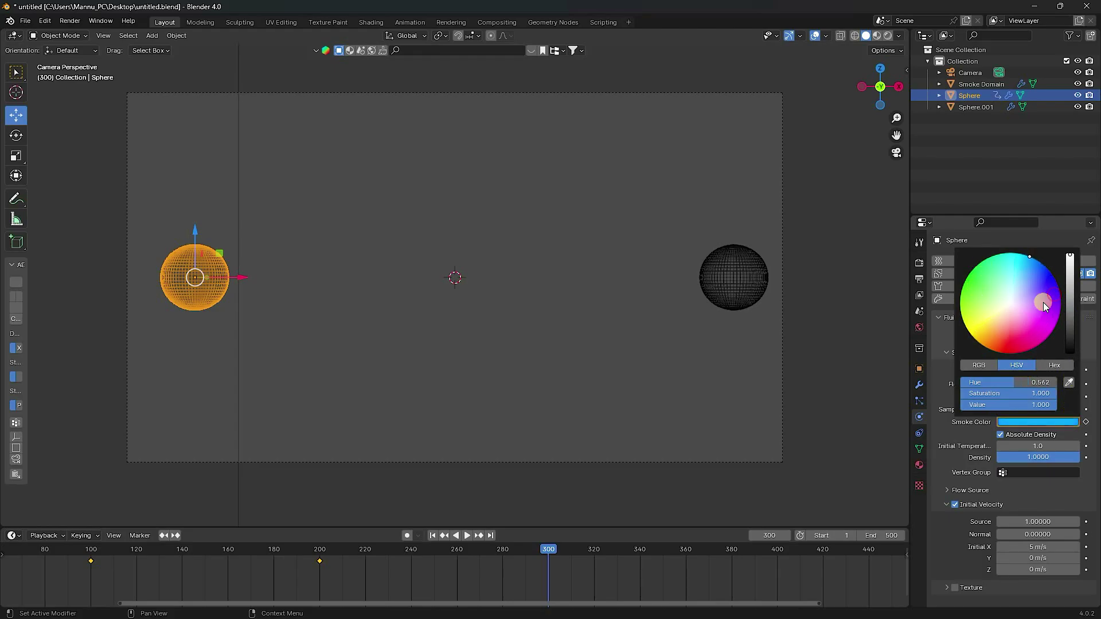
pyautogui.click(1085, 422)
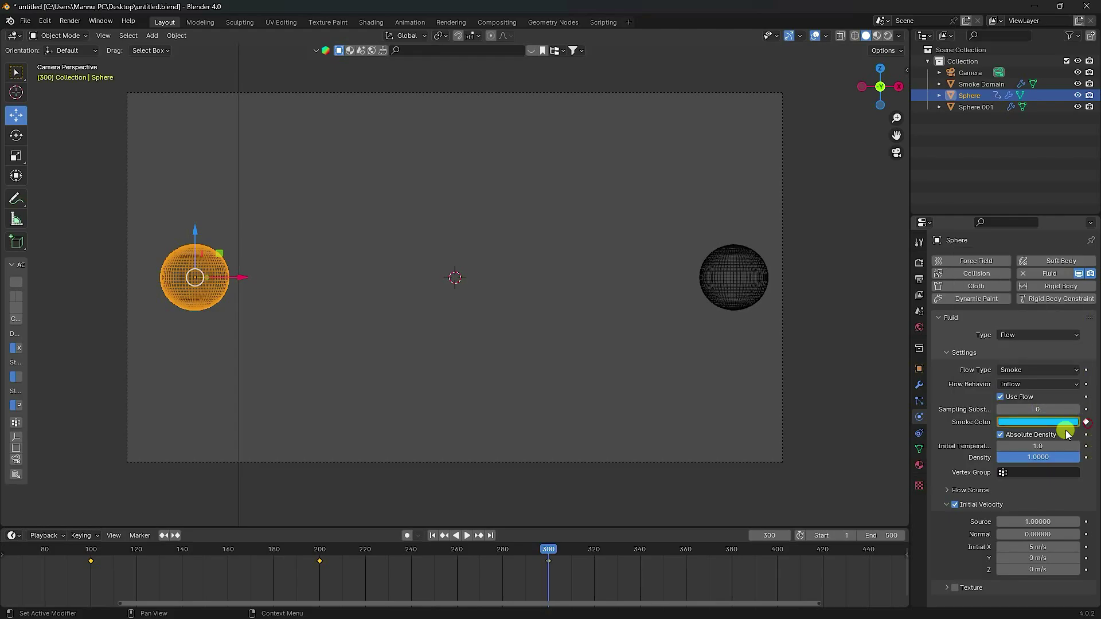
# Keyframe the original sphere's smoke color at frame 400 as green with a hue of 0.4.
pyautogui.moveTo(610, 561); pyautogui.dragTo(290, 560, button='middle')
pyautogui.click(463, 549)
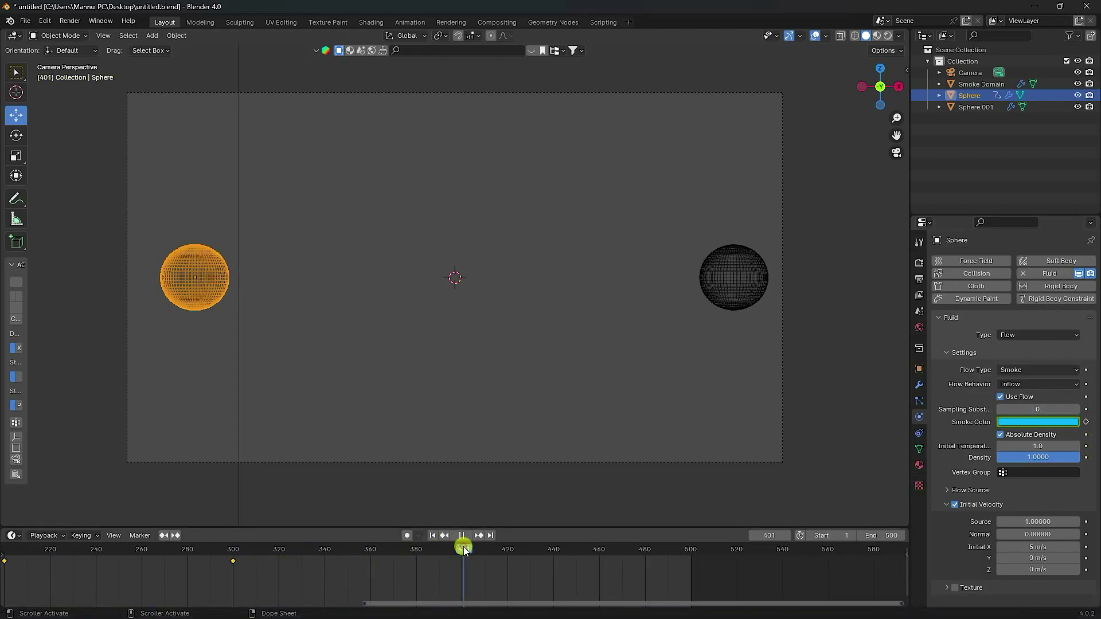
pyautogui.click(1035, 421)
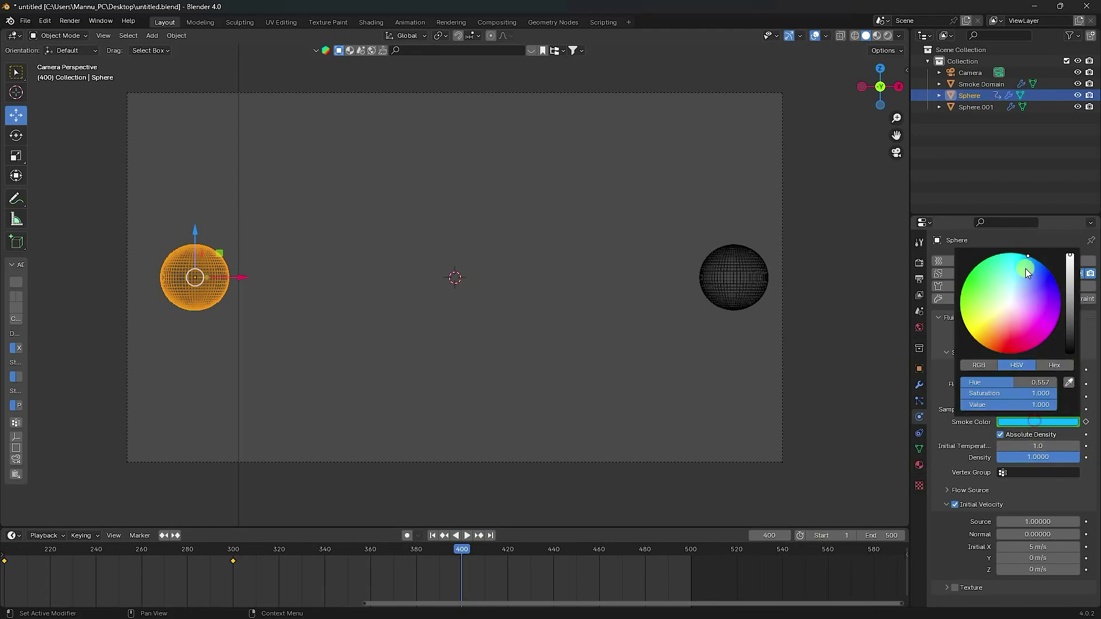
pyautogui.moveTo(1025, 269); pyautogui.dragTo(979, 264)
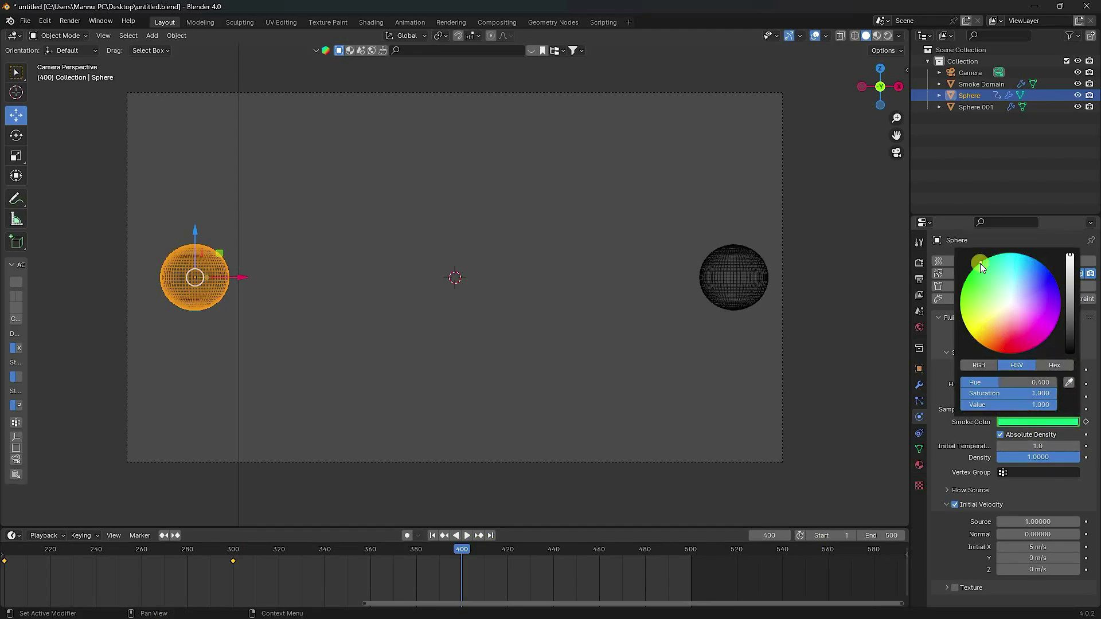
pyautogui.click(1085, 422)
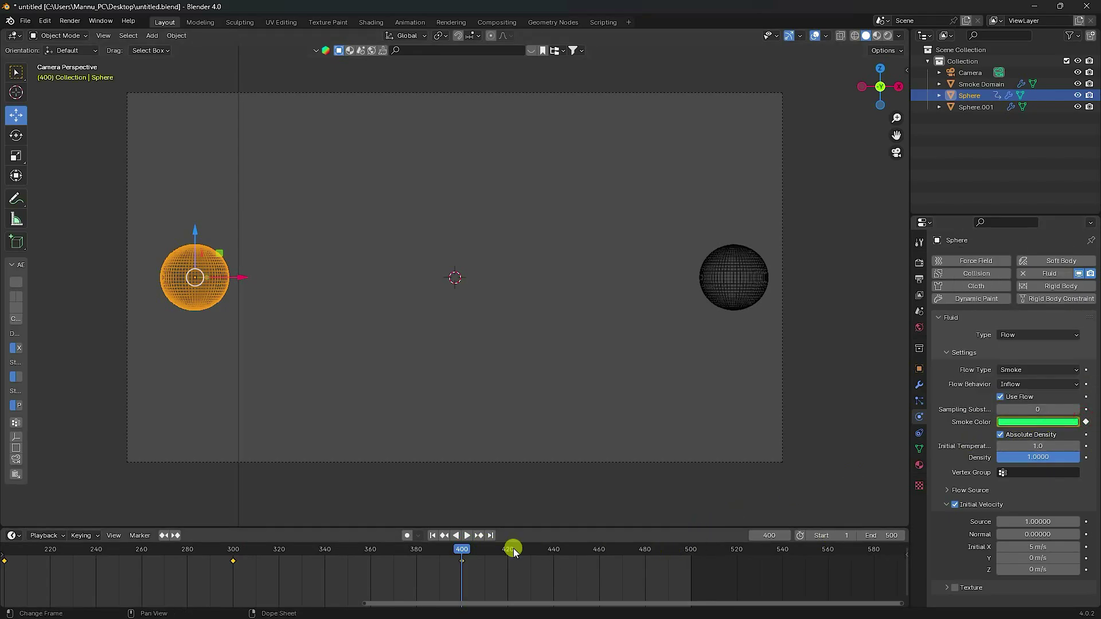
# Keyframe the original sphere's smoke color at the last frame, 500, as yellow.
pyautogui.click(491, 535)
pyautogui.click(1028, 420)
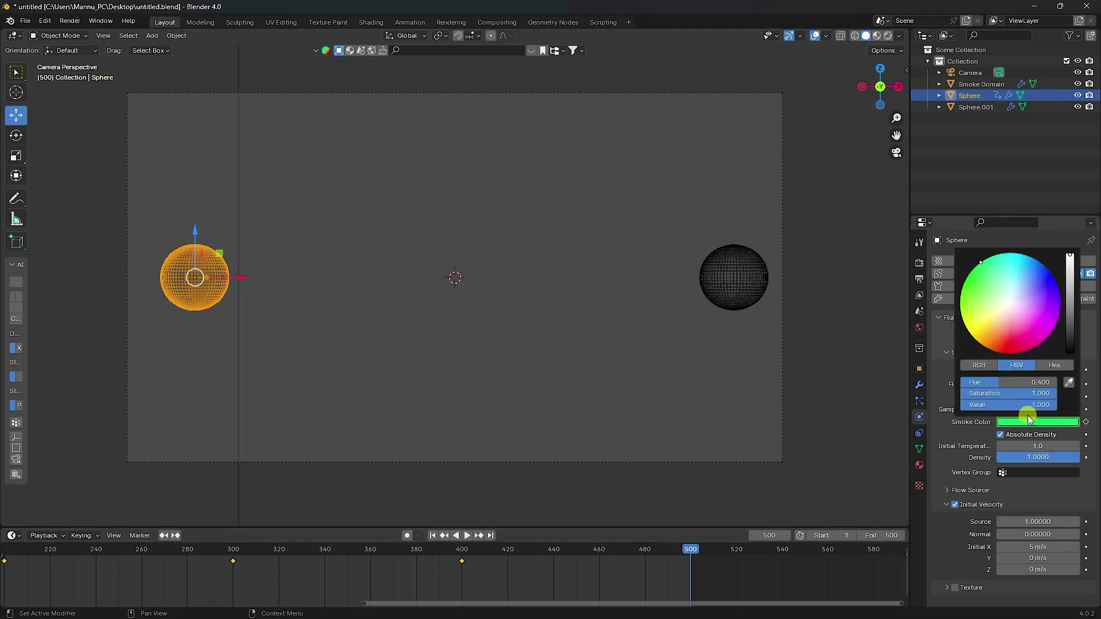
pyautogui.moveTo(979, 297); pyautogui.dragTo(998, 345)
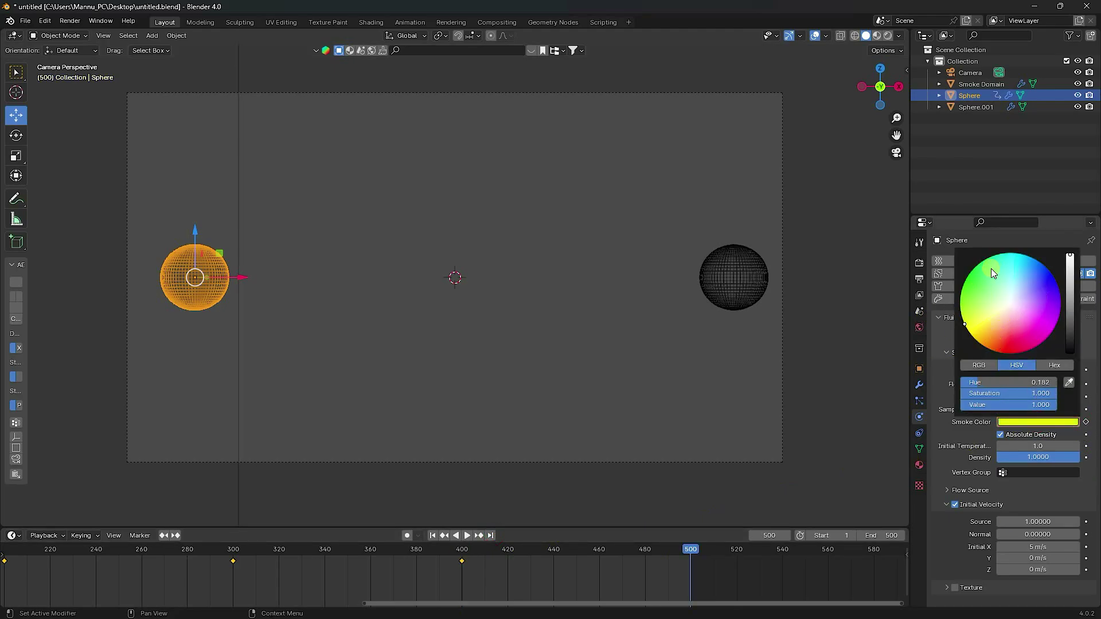
pyautogui.click(1085, 422)
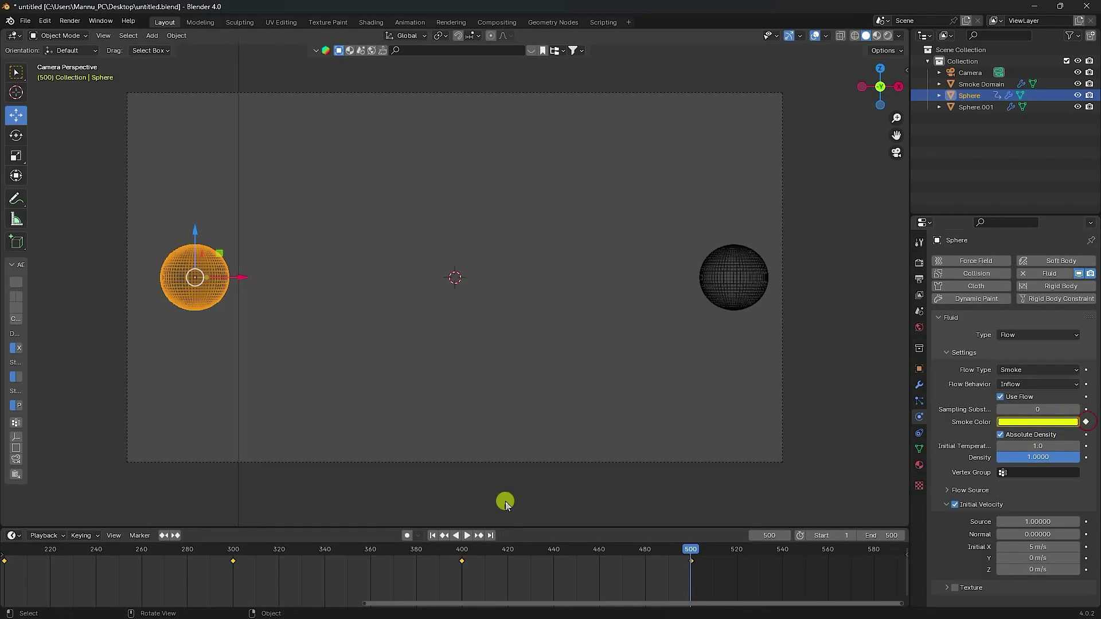
# Preview the colored smoke simulation from the first frame, then stop playback and return to frame 1.
pyautogui.click(433, 536)
pyautogui.click(468, 535)
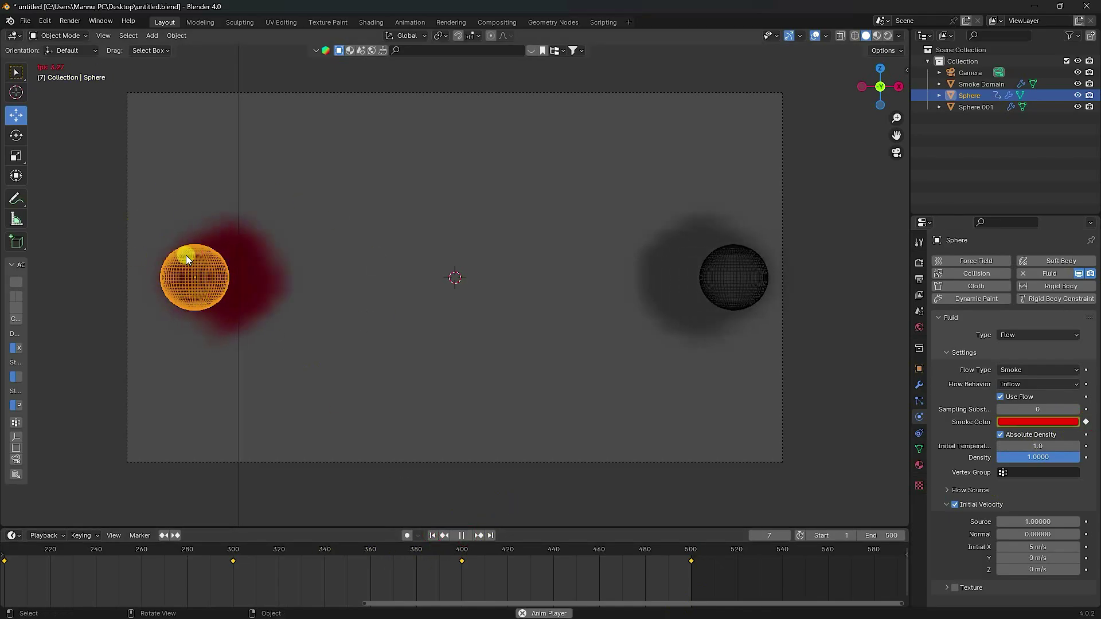
pyautogui.scroll(1, 186, 256)
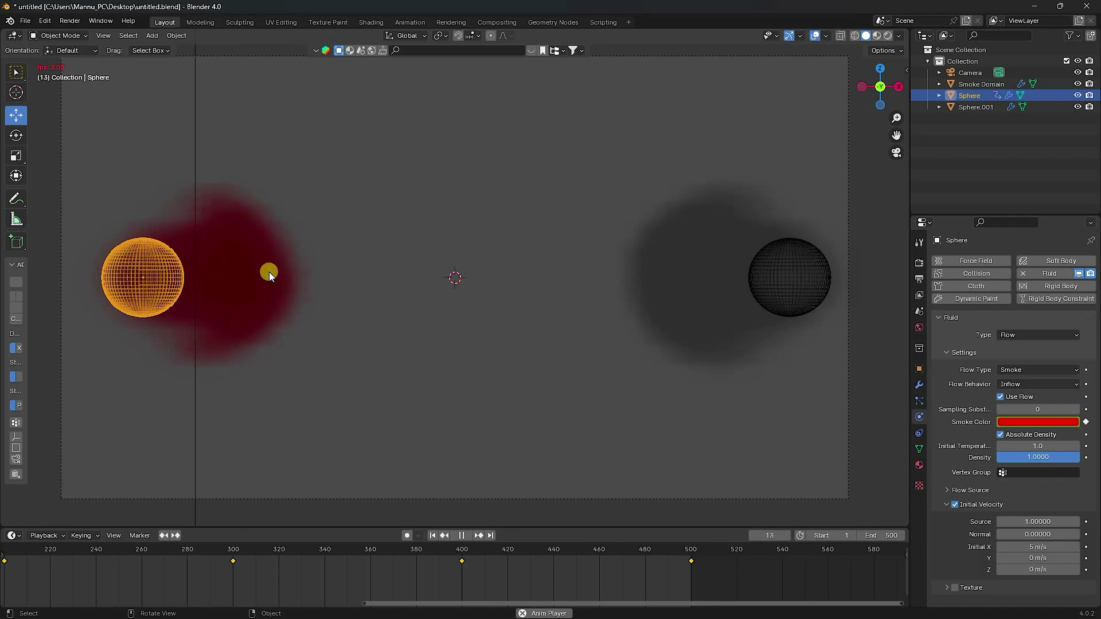
pyautogui.click(463, 537)
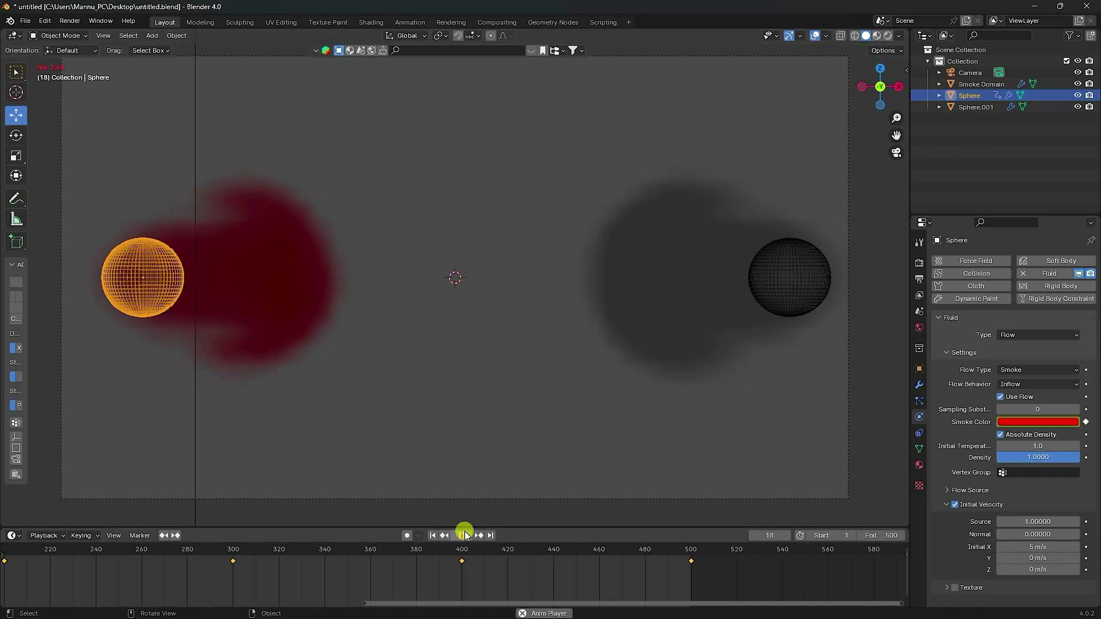
pyautogui.click(432, 536)
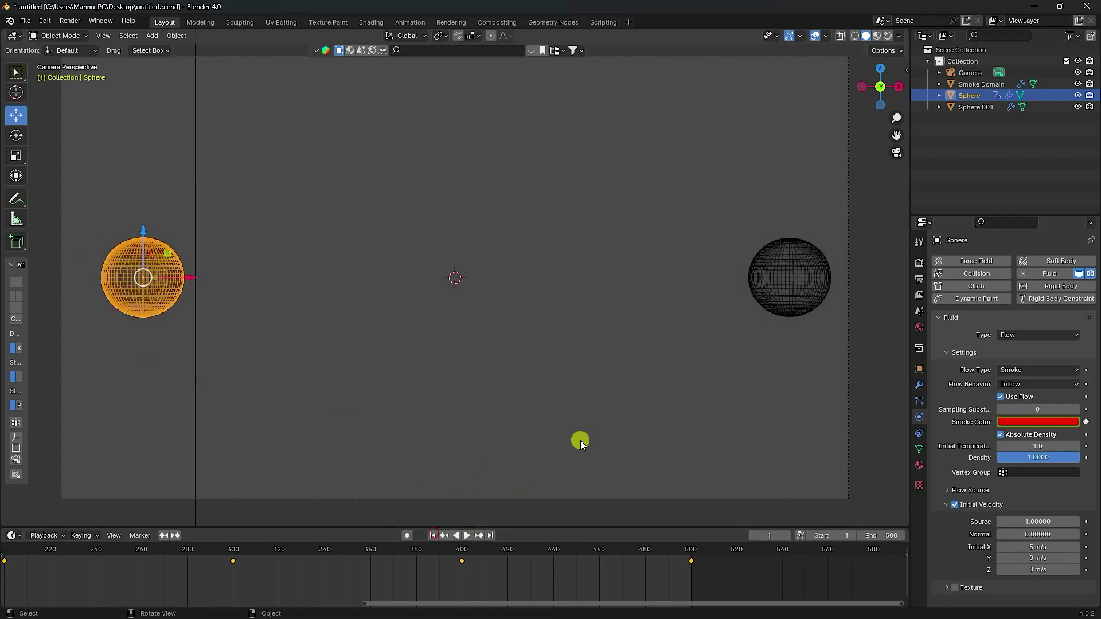
# Keyframe the duplicated sphere's smoke color at frame 1 as cyan with hue 0.55, saturation 1 and value 1.
pyautogui.click(779, 261)
pyautogui.click(1031, 422)
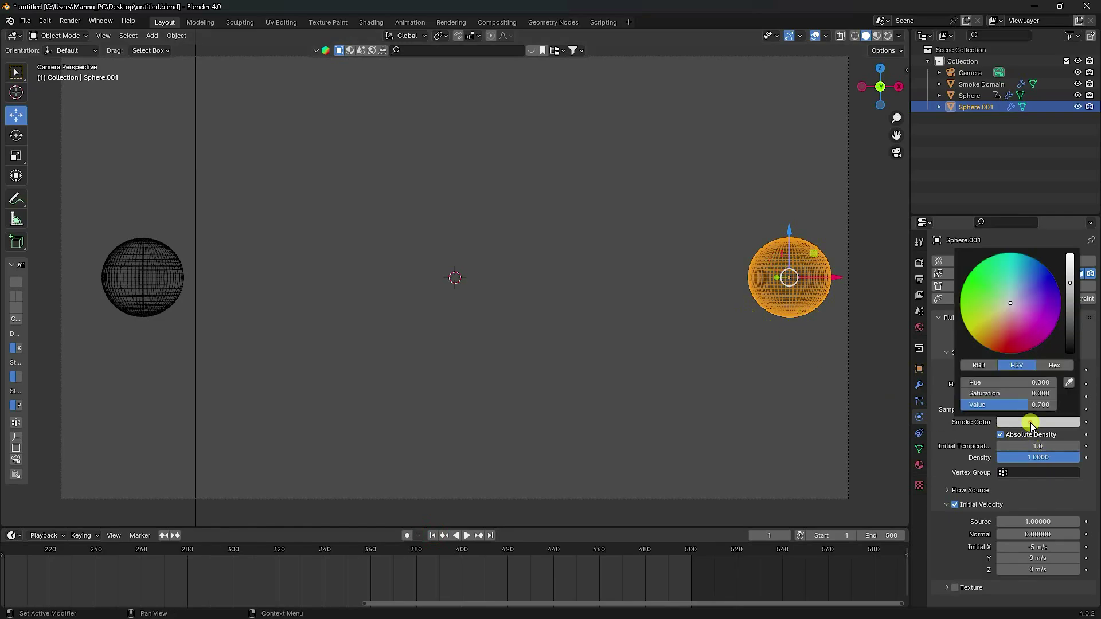
pyautogui.moveTo(1012, 298)
pyautogui.mouseDown()
pyautogui.moveTo(1002, 318)
pyautogui.moveTo(993, 295)
pyautogui.moveTo(1008, 270)
pyautogui.moveTo(1022, 298)
pyautogui.mouseUp()
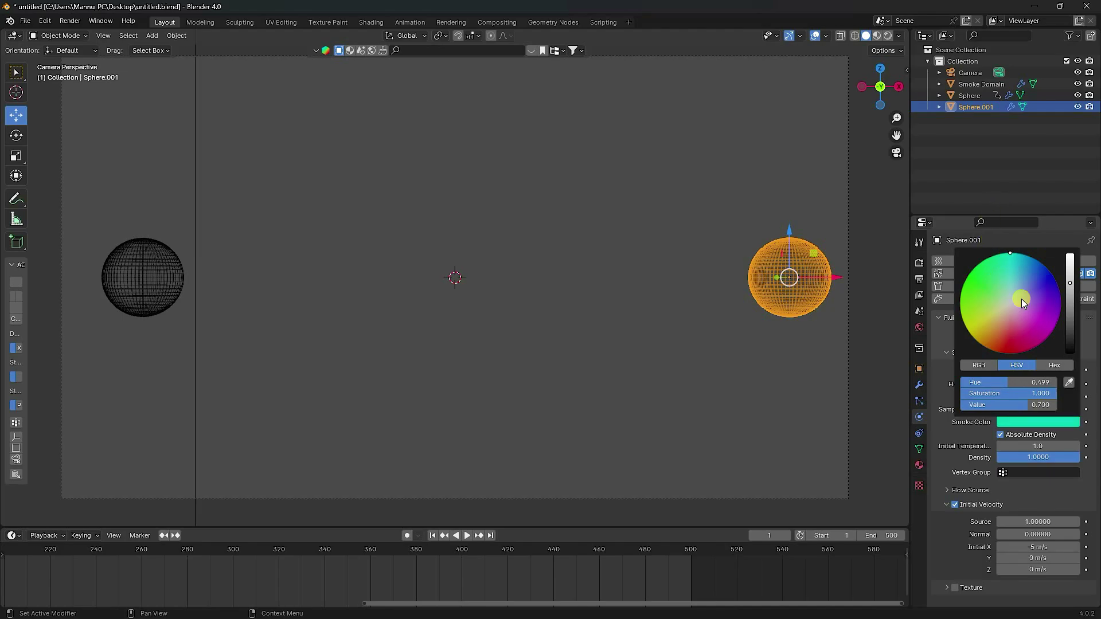
pyautogui.click(1013, 385)
pyautogui.write('0.55')
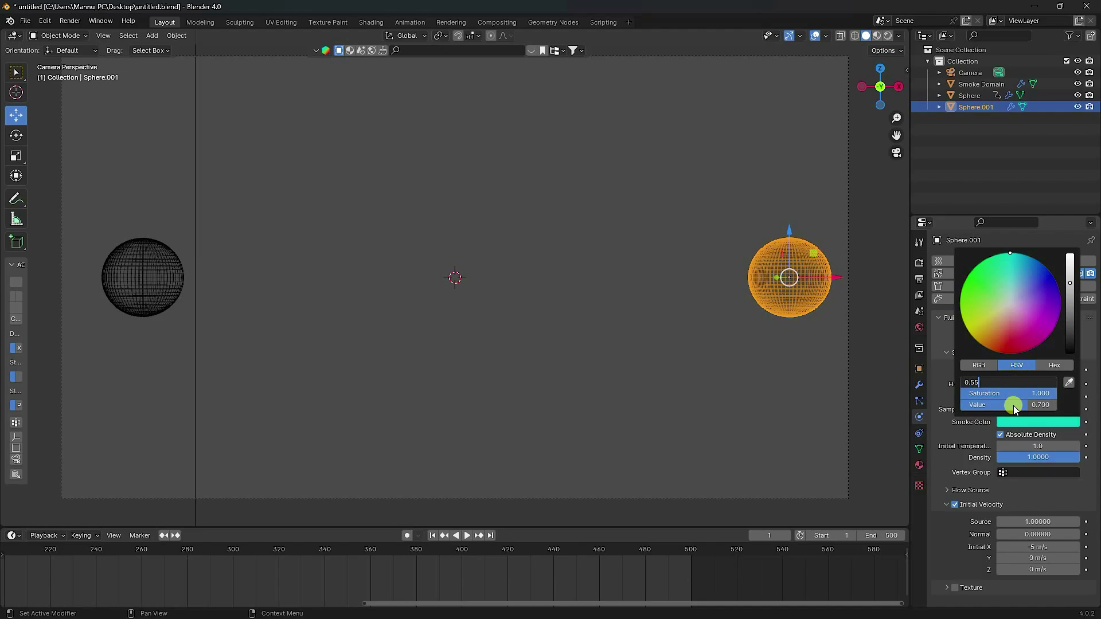
pyautogui.click(1010, 405)
pyautogui.write('1')
pyautogui.press('Return')
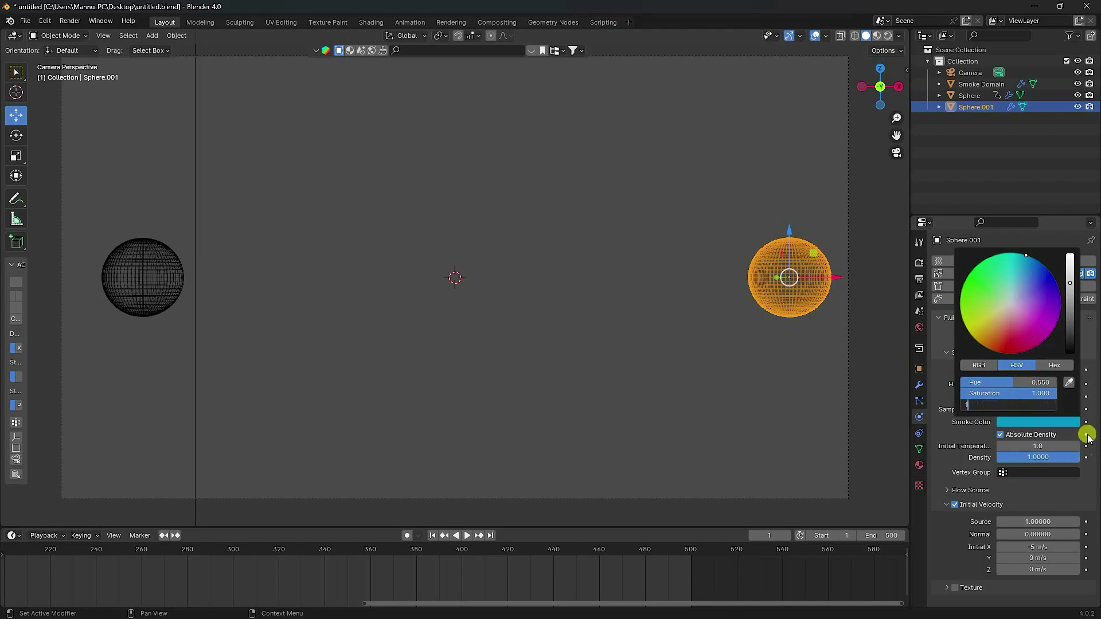
pyautogui.scroll(-3, 385, 562)
pyautogui.press('Home')
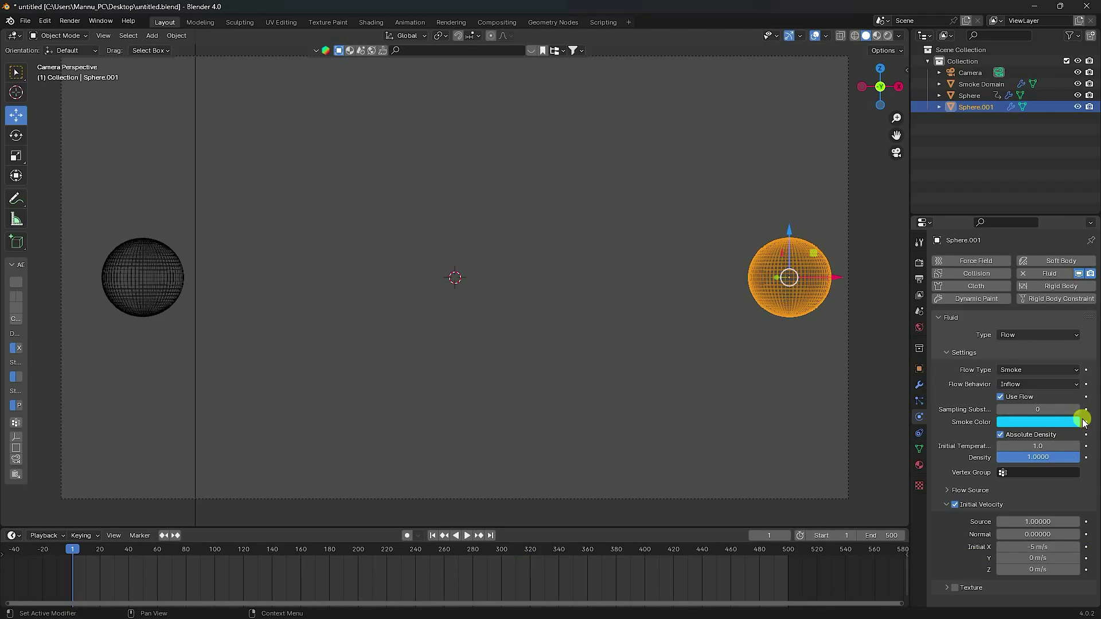
pyautogui.click(1085, 422)
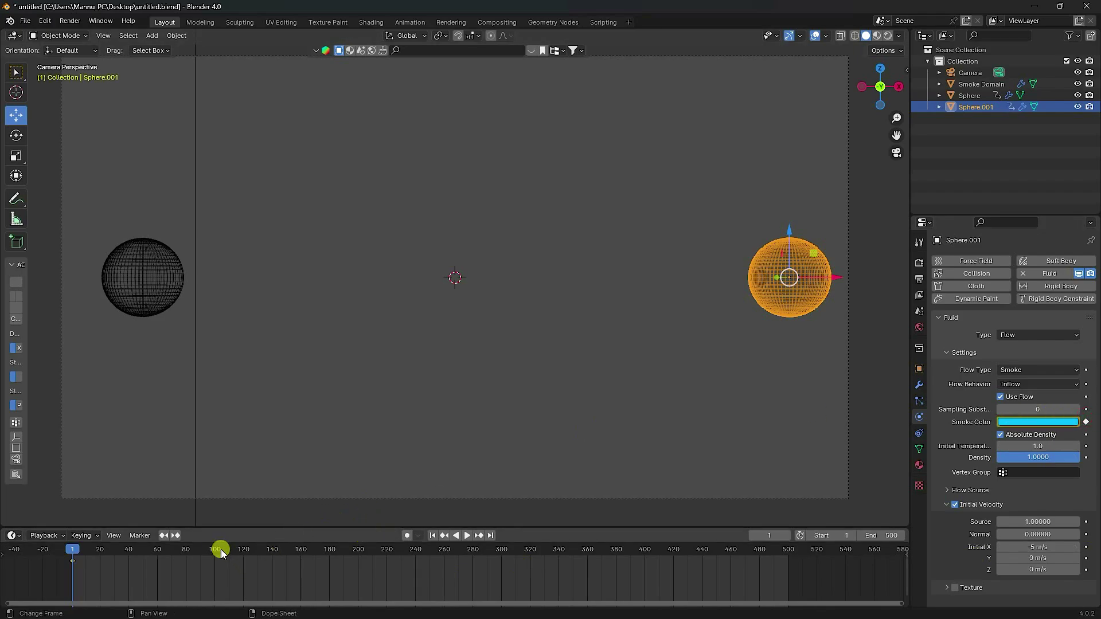
# Keyframe the duplicated sphere's smoke color at frame 100 as yellow with a hue of about 0.148.
pyautogui.moveTo(213, 549)
pyautogui.mouseDown()
pyautogui.moveTo(239, 545)
pyautogui.moveTo(216, 552)
pyautogui.mouseUp()
pyautogui.click(1008, 422)
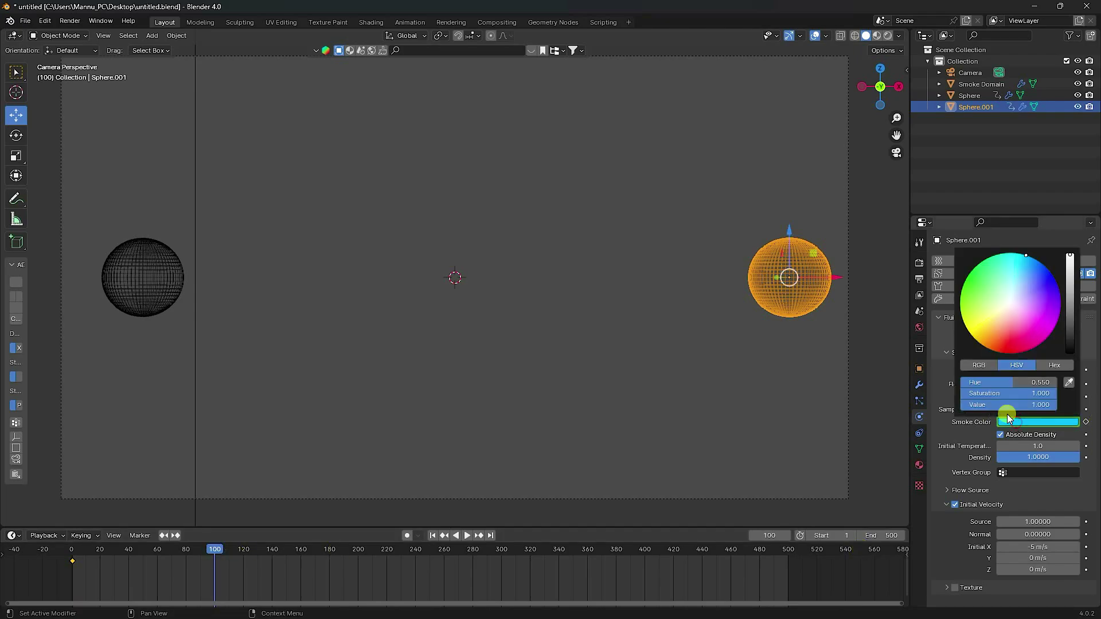
pyautogui.click(970, 325)
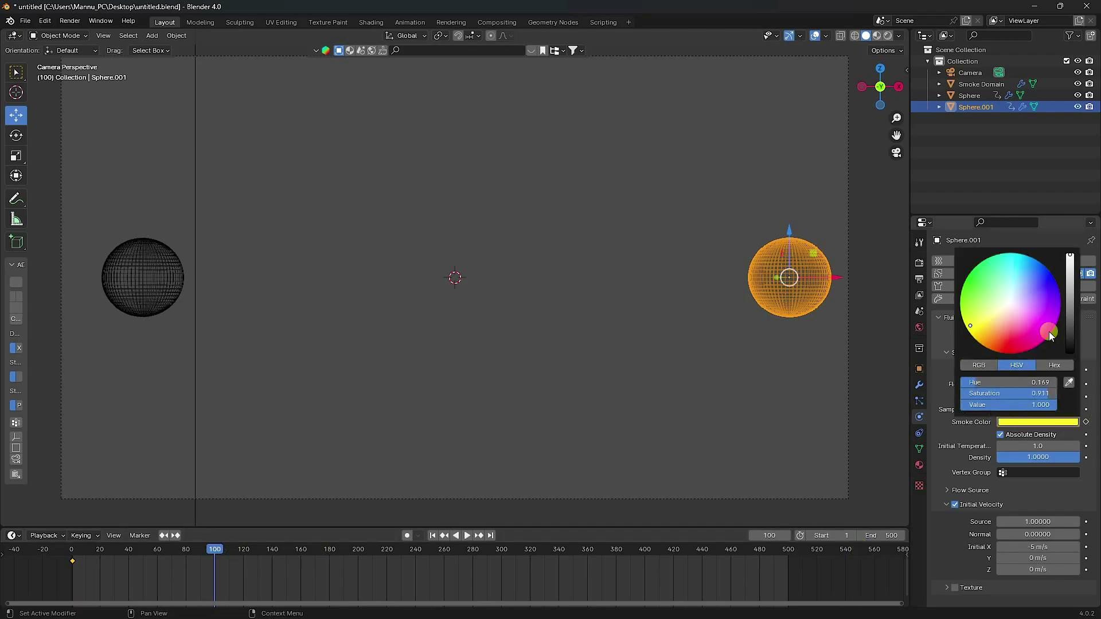
pyautogui.click(1085, 422)
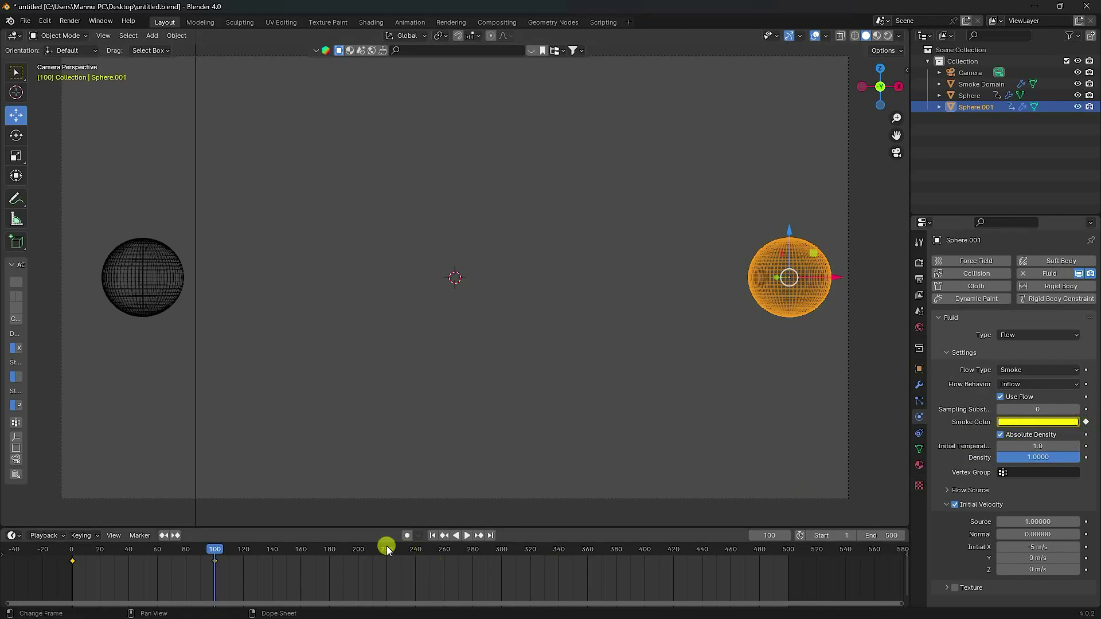
# Keyframe the duplicated sphere's smoke color at frame 200 as red with a hue of about 0.007.
pyautogui.click(359, 548)
pyautogui.press('space')
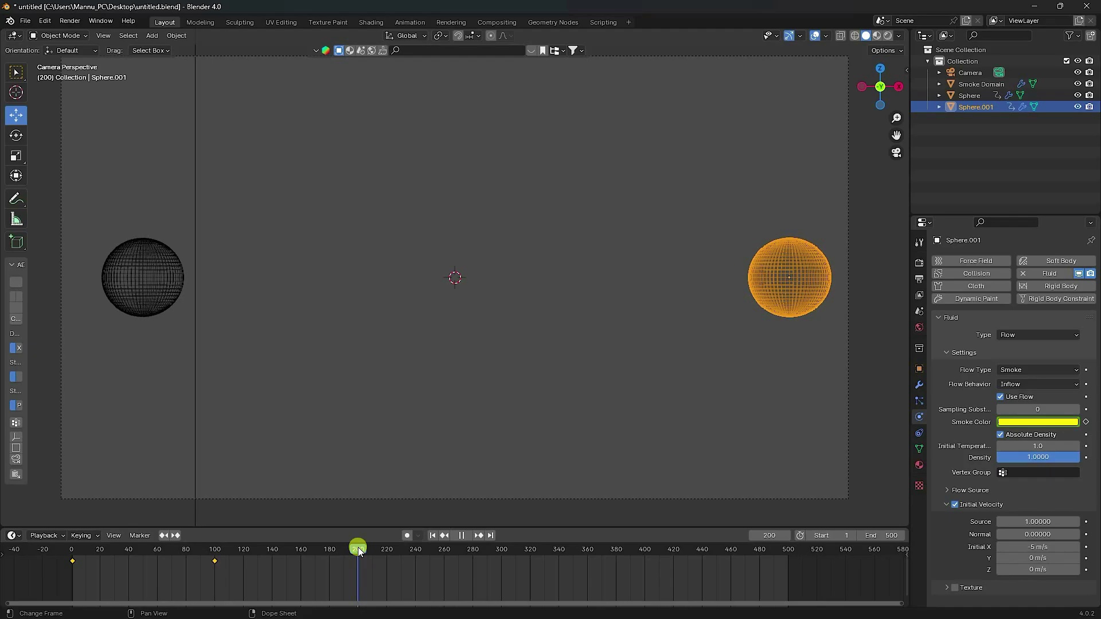
pyautogui.press('space')
pyautogui.click(1033, 422)
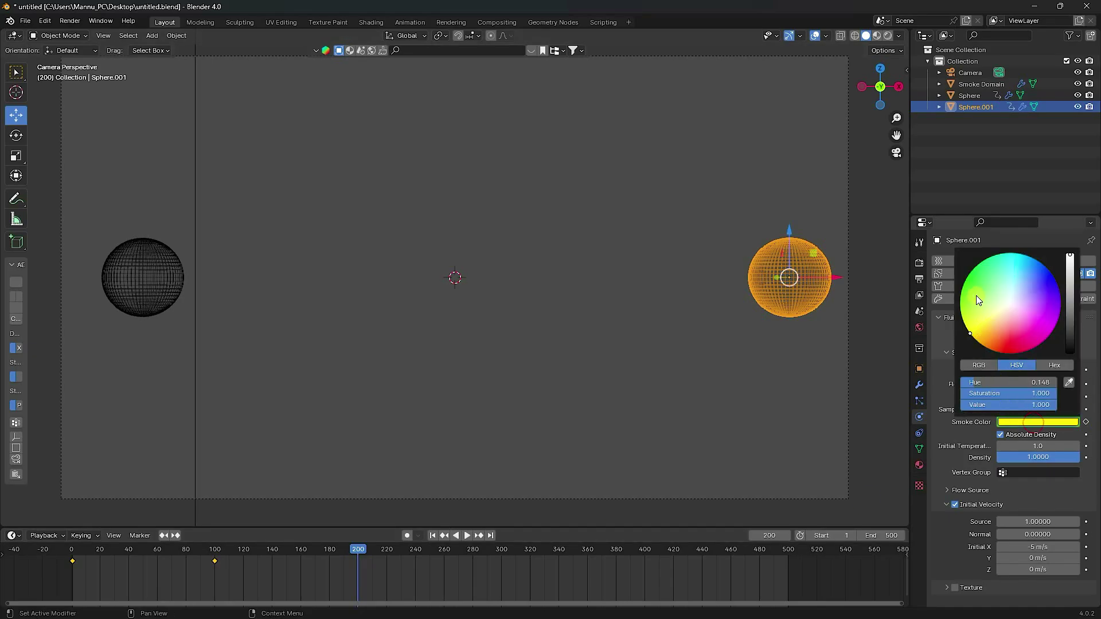
pyautogui.click(1008, 352)
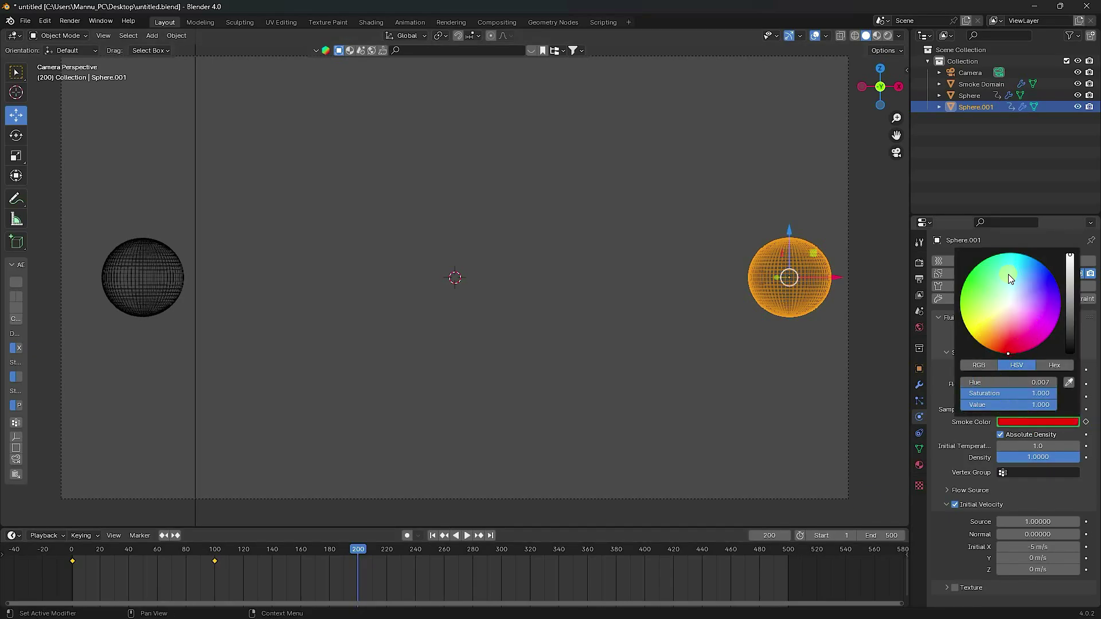
pyautogui.click(1086, 422)
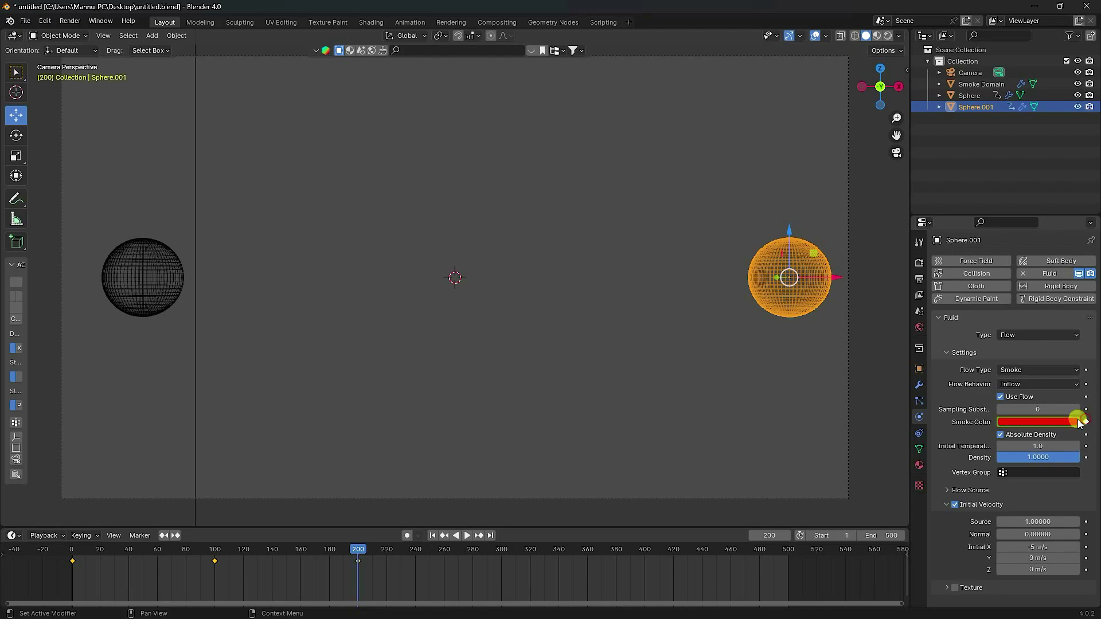
# Keyframe the duplicated sphere's smoke color at frame 300 as magenta.
pyautogui.click(500, 550)
pyautogui.moveTo(500, 552); pyautogui.dragTo(501, 552)
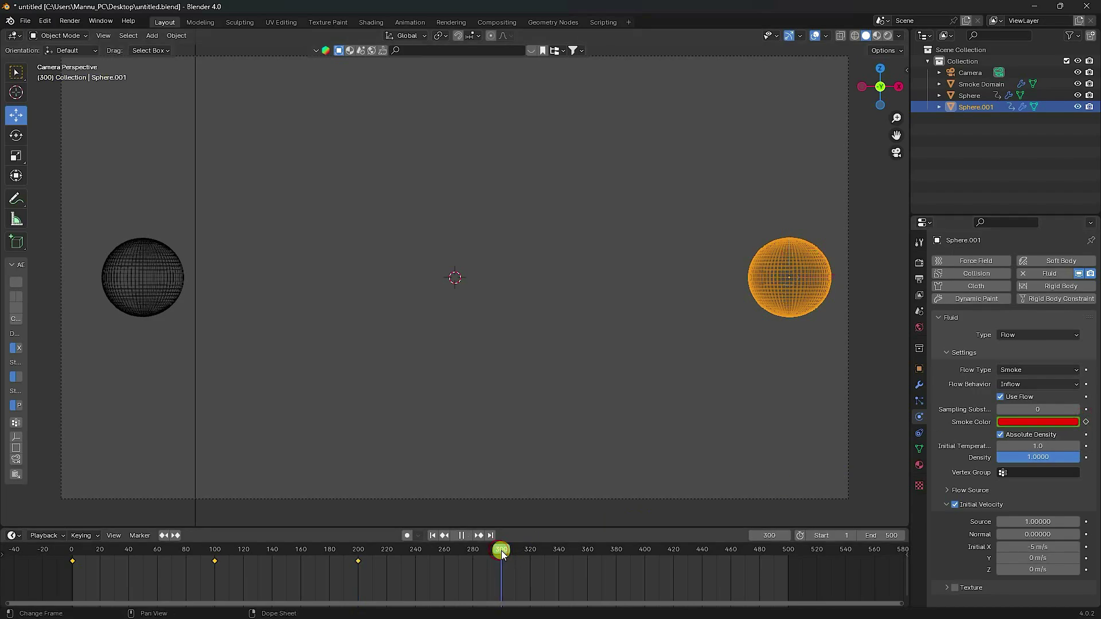
pyautogui.click(1066, 400)
pyautogui.click(1019, 422)
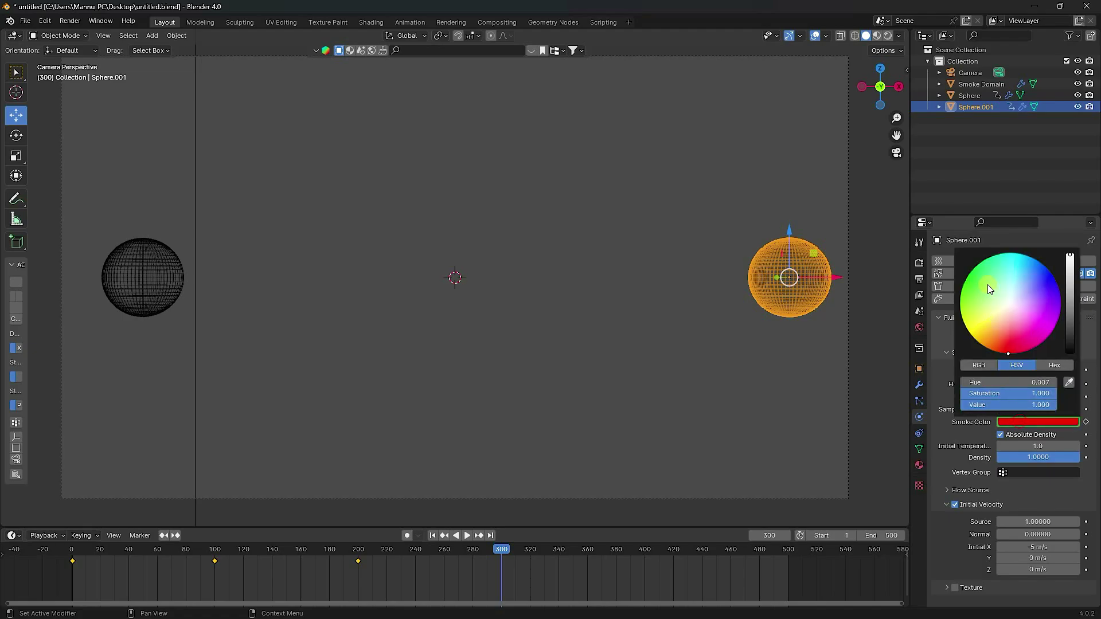
pyautogui.moveTo(1026, 309); pyautogui.dragTo(1049, 338)
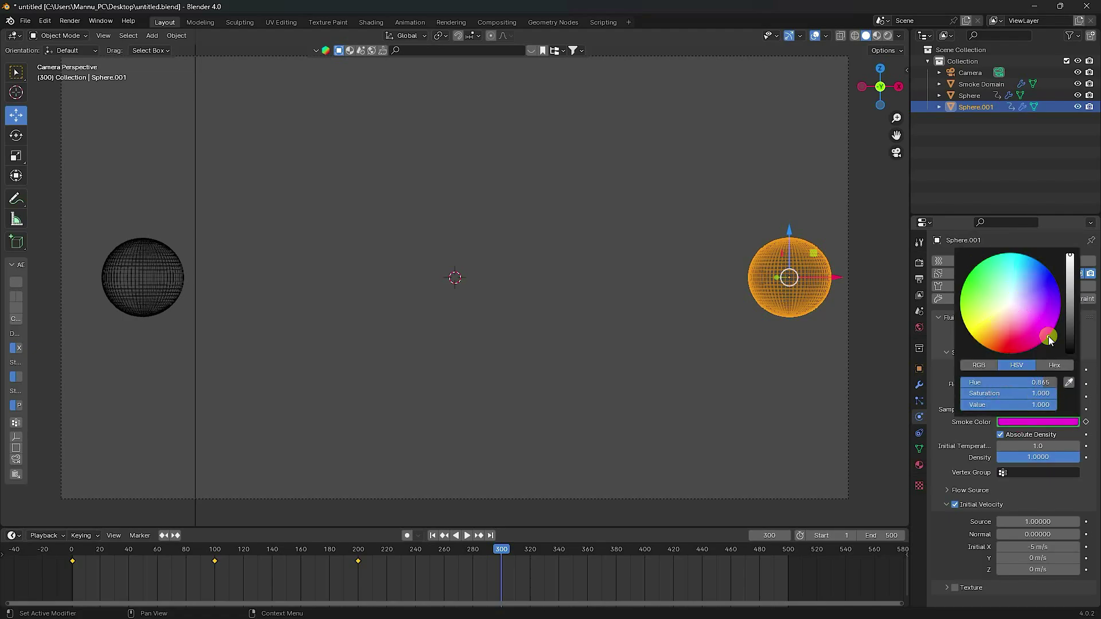
# Keyframe the duplicated sphere's smoke color at frame 400 as blue with a hue of about 0.683.
pyautogui.moveTo(536, 570); pyautogui.dragTo(335, 572, button='middle')
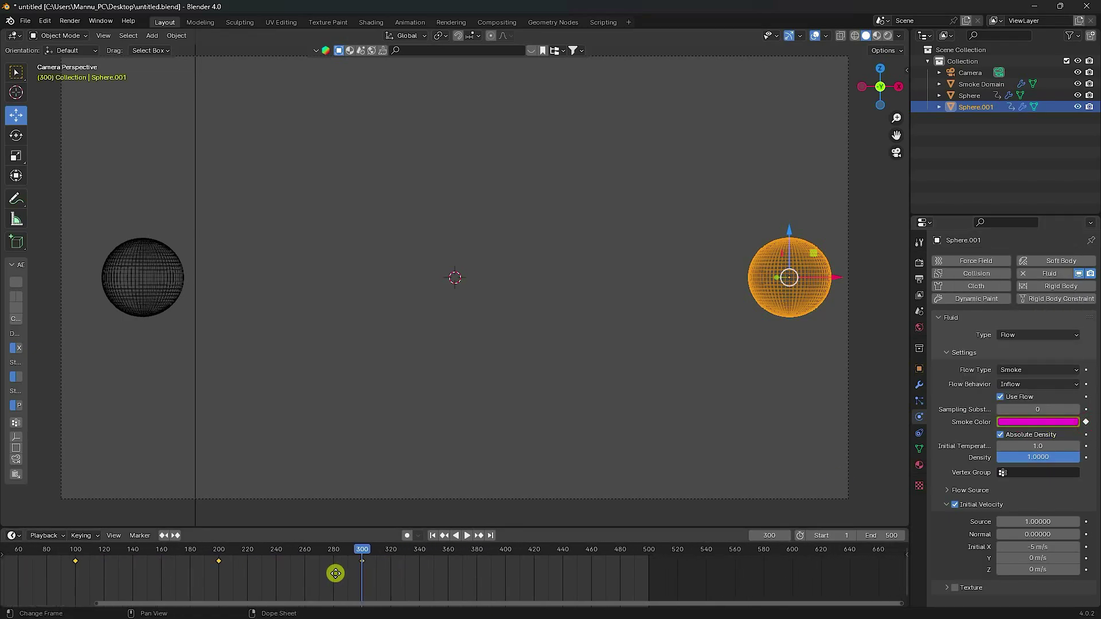
pyautogui.click(504, 551)
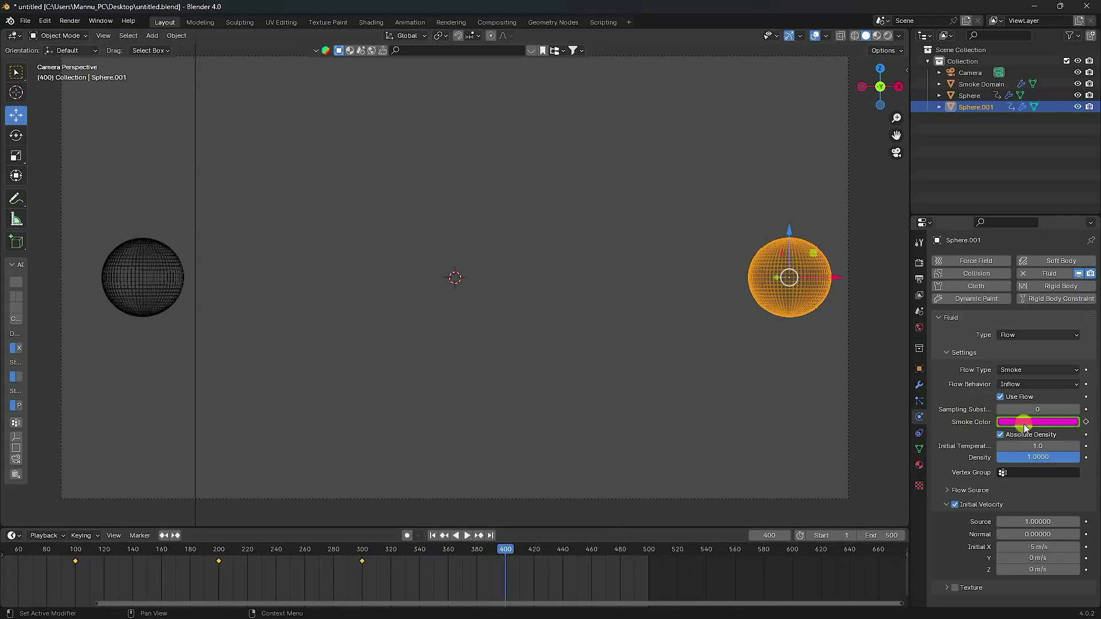
pyautogui.click(1026, 423)
pyautogui.moveTo(1033, 300); pyautogui.dragTo(993, 273)
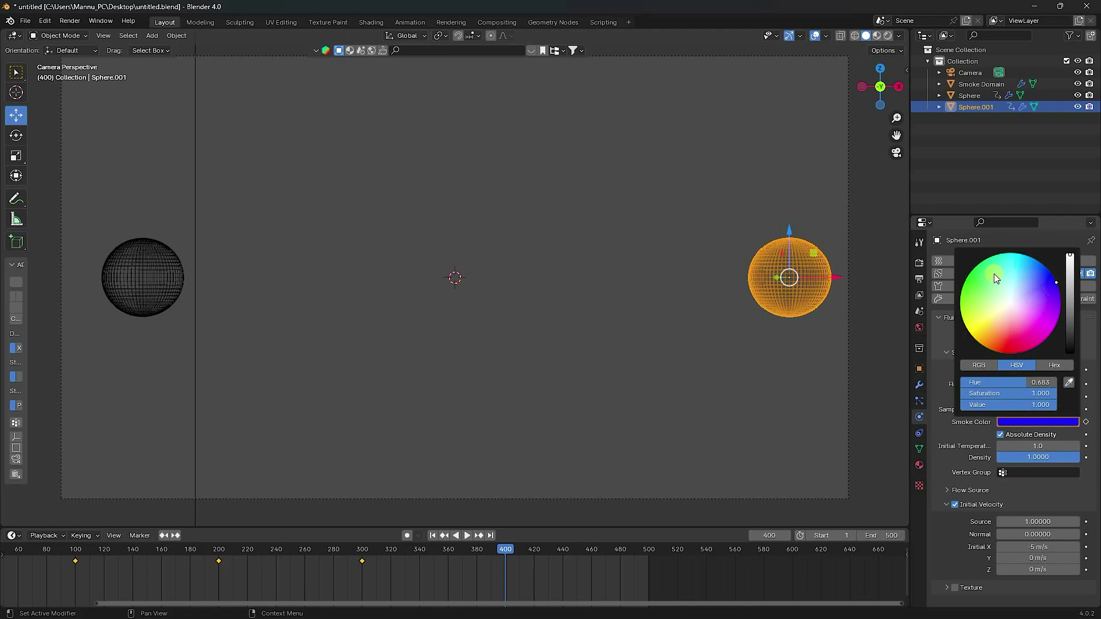
pyautogui.click(1085, 422)
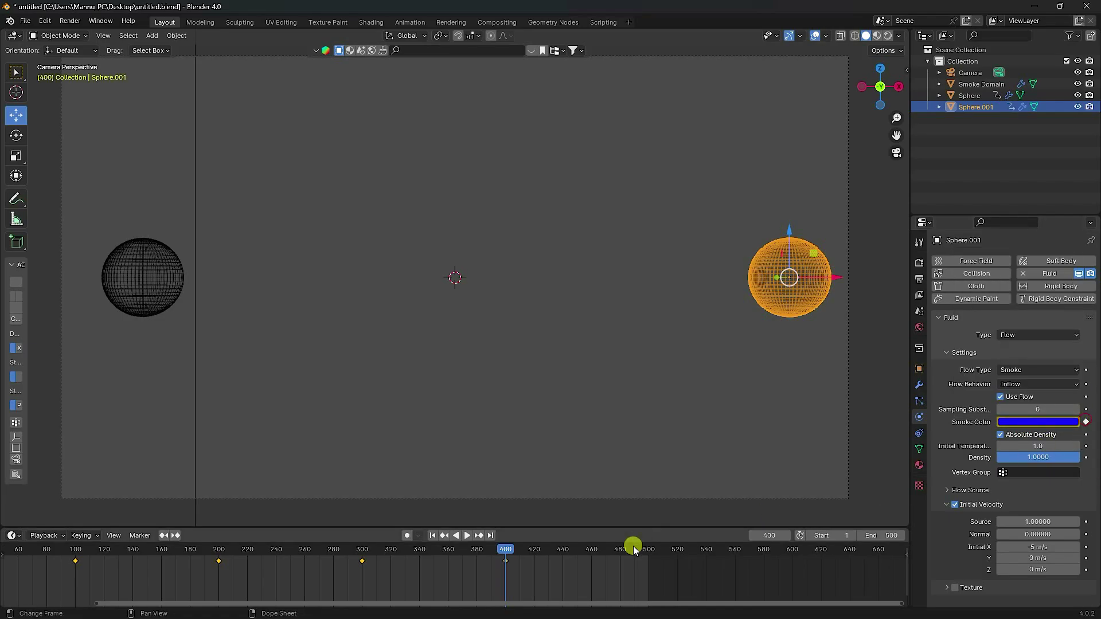
# Keyframe the duplicated sphere's smoke color at frame 500 as cyan with a hue of about 0.503.
pyautogui.click(490, 536)
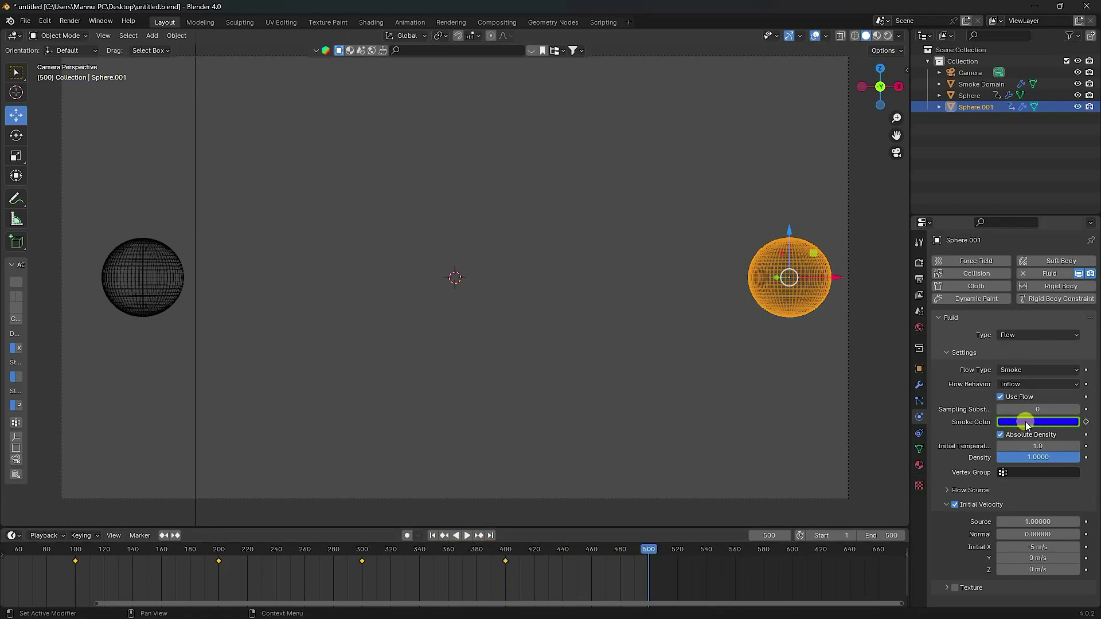
pyautogui.click(1025, 422)
pyautogui.moveTo(1012, 289); pyautogui.dragTo(1009, 306)
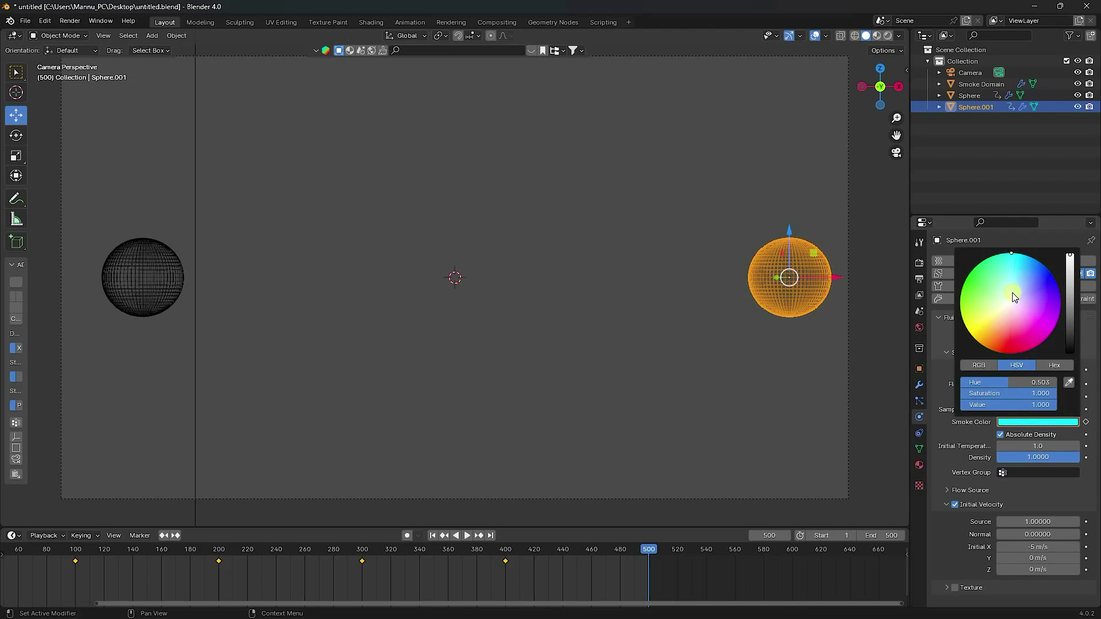
pyautogui.click(1085, 422)
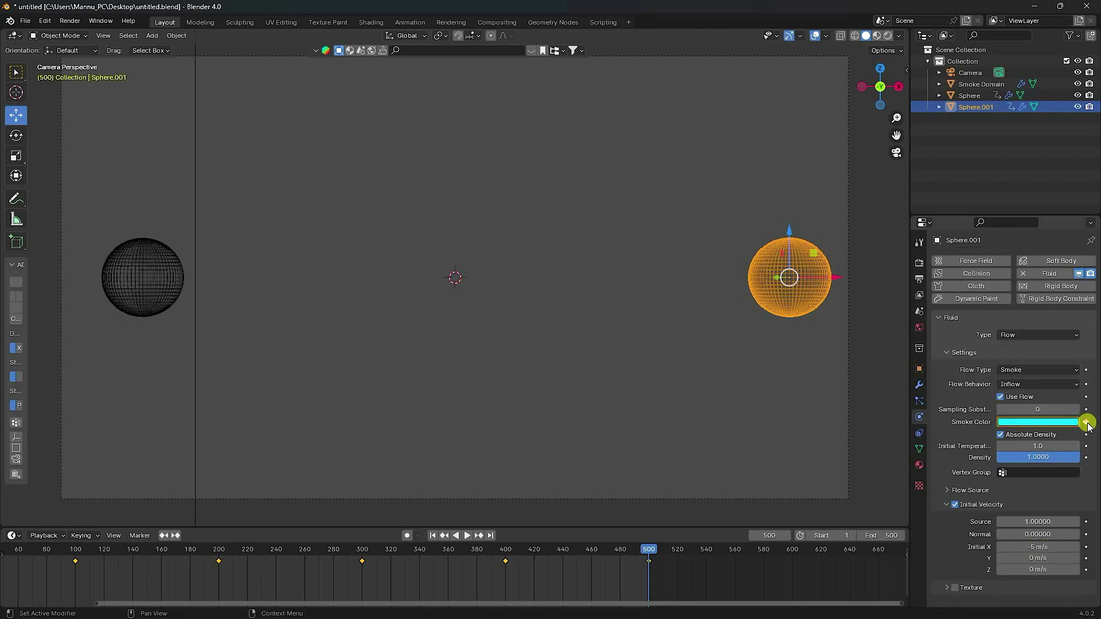
# Play the simulation from frame 1 to preview both smoke emissions, then stop and return to the first frame.
pyautogui.click(432, 535)
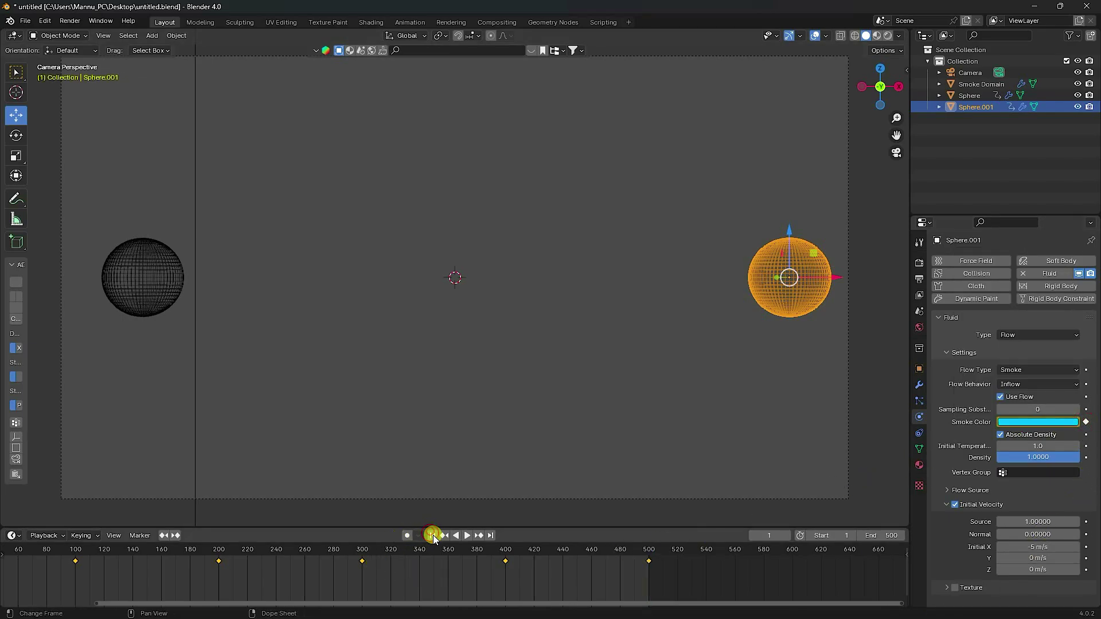
pyautogui.click(468, 536)
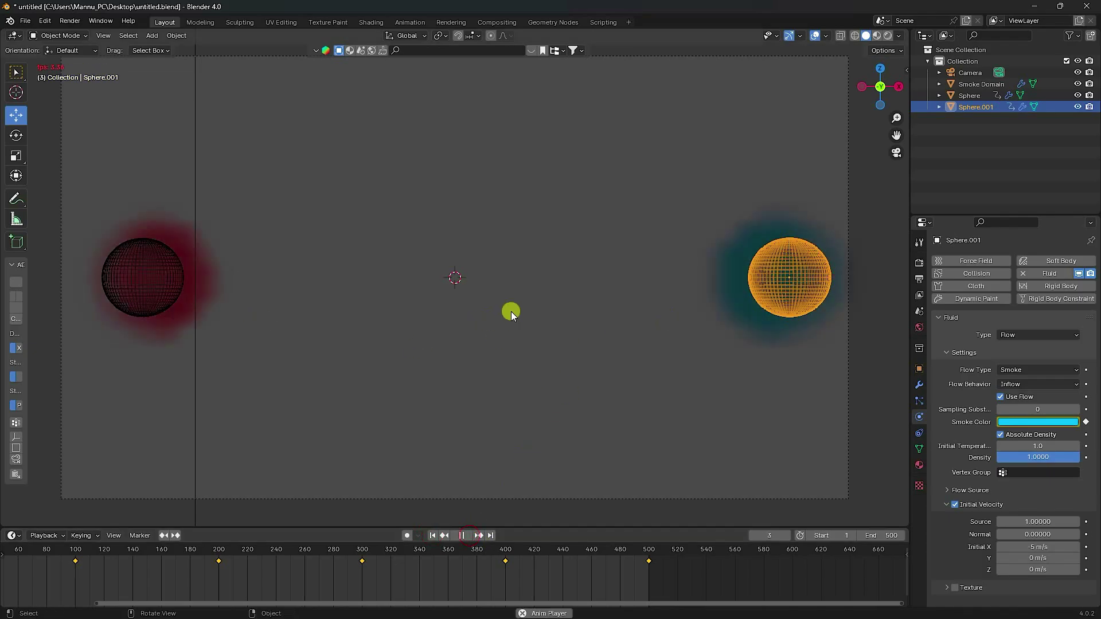
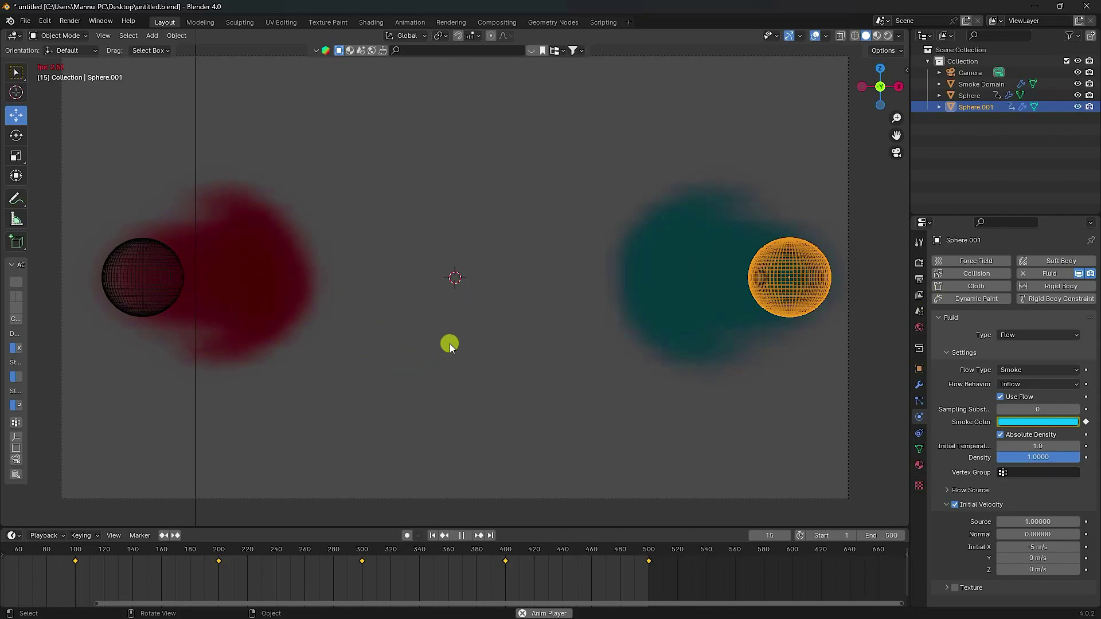
pyautogui.click(462, 536)
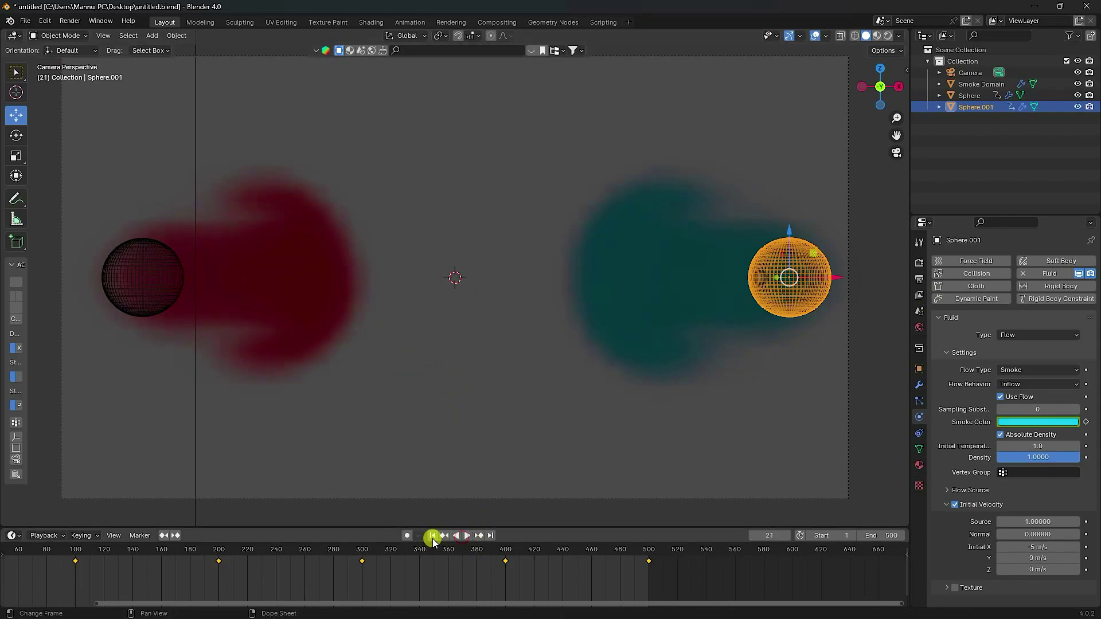
pyautogui.click(432, 535)
# Set the Smoke Domain's resolution divisions to 256 and save the file.
pyautogui.click(988, 84)
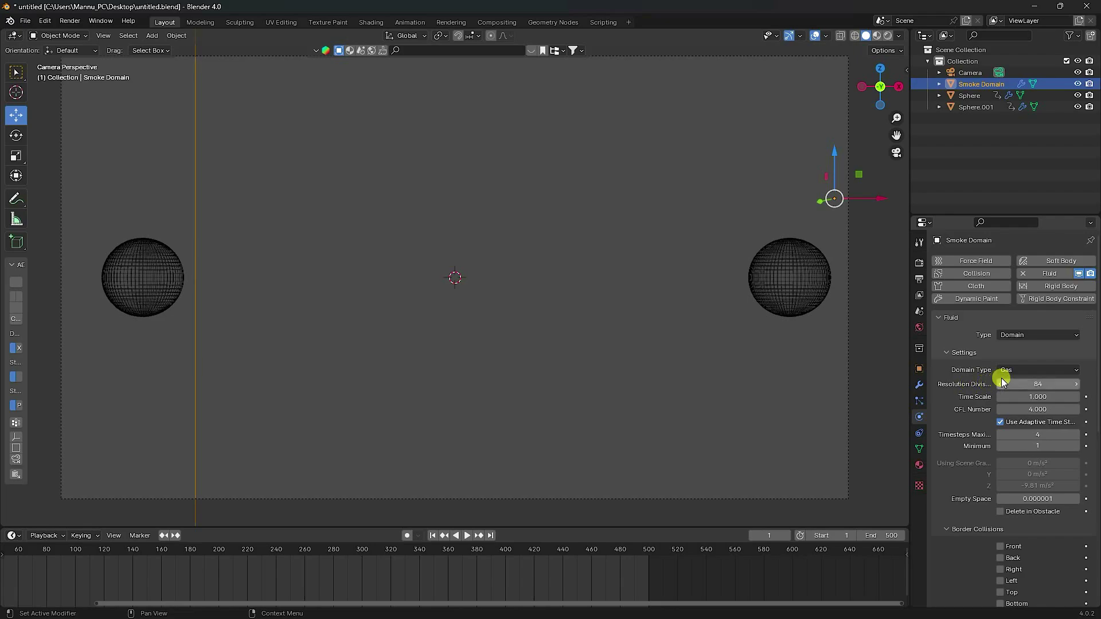
pyautogui.click(1019, 383)
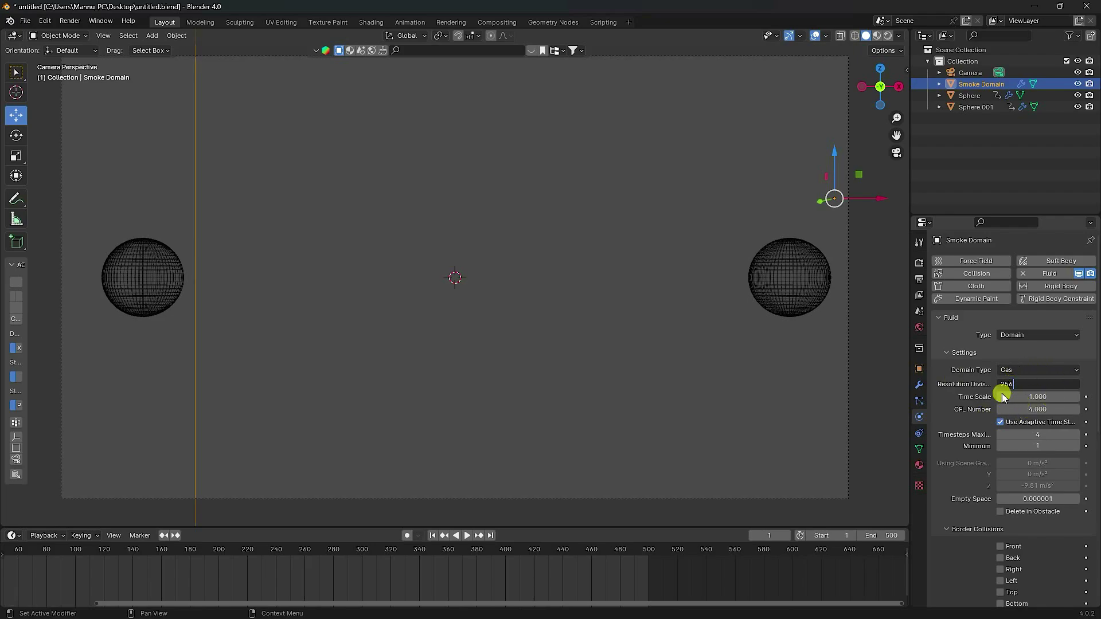
pyautogui.press('Return')
pyautogui.hotkey('ctrl', 's')
# Enable Adaptive Domain on the Smoke Domain and set its cache end frame to 150.
pyautogui.scroll(-8, 974, 401)
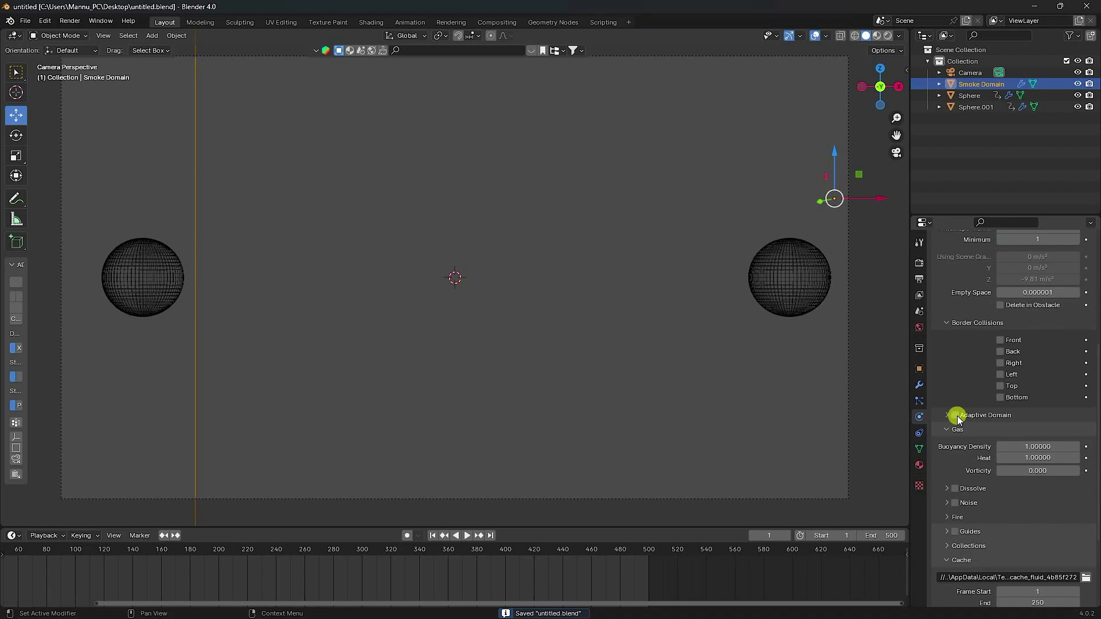
pyautogui.click(956, 416)
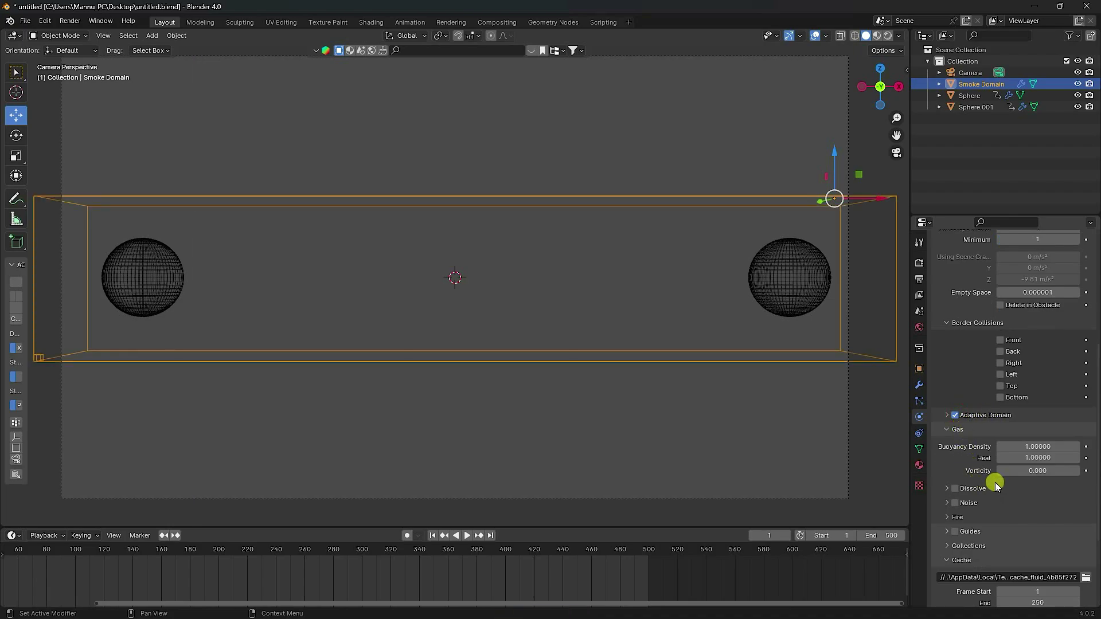
pyautogui.scroll(-5, 995, 483)
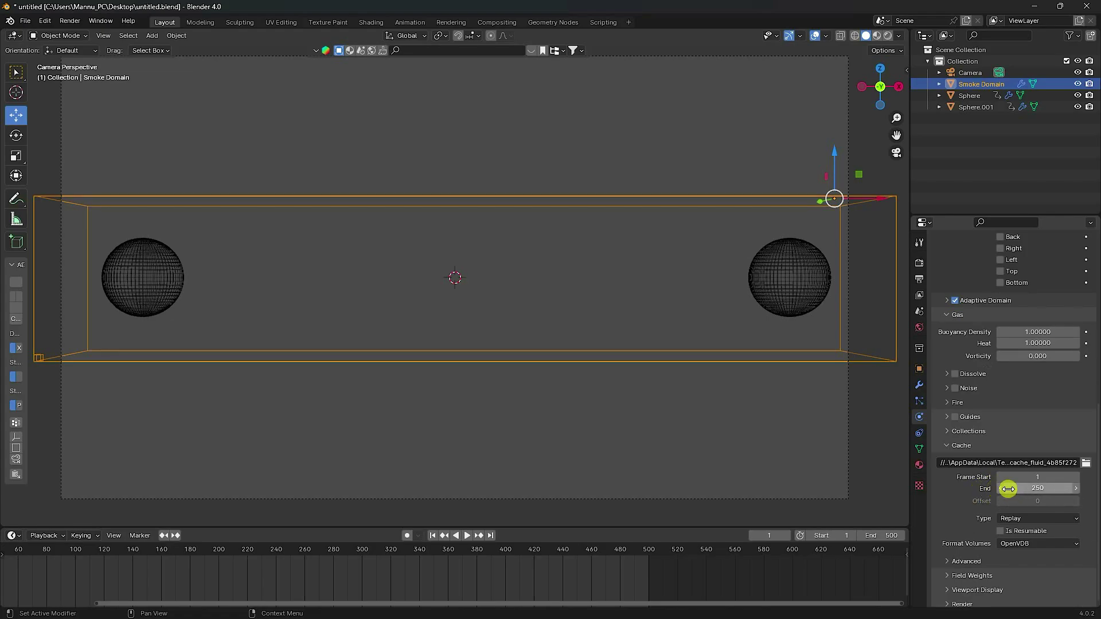
pyautogui.click(1016, 488)
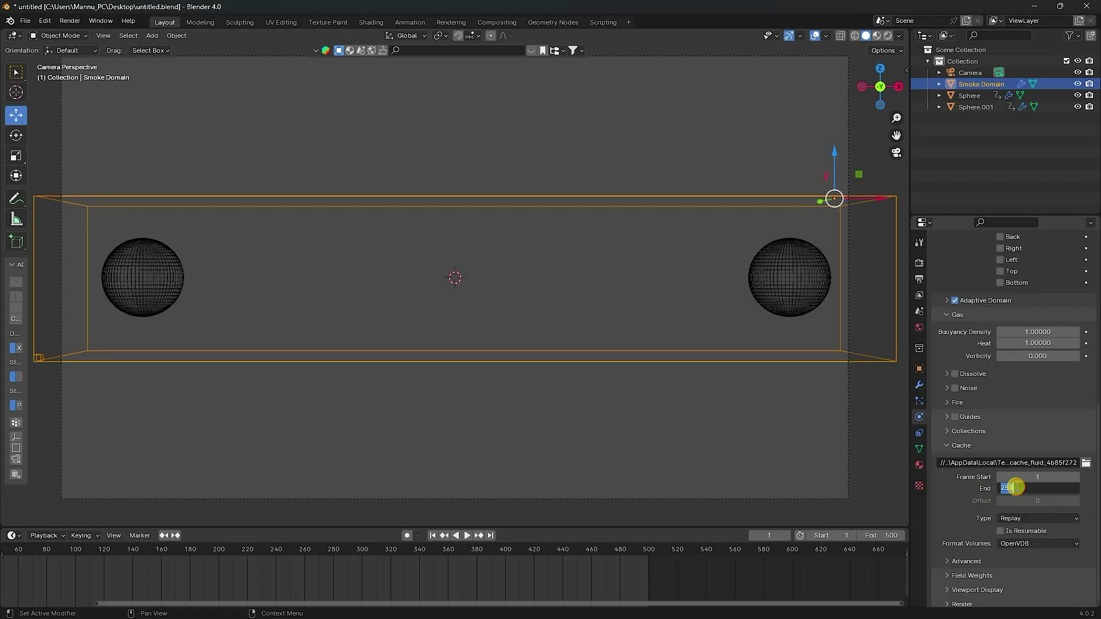
pyautogui.press('Return')
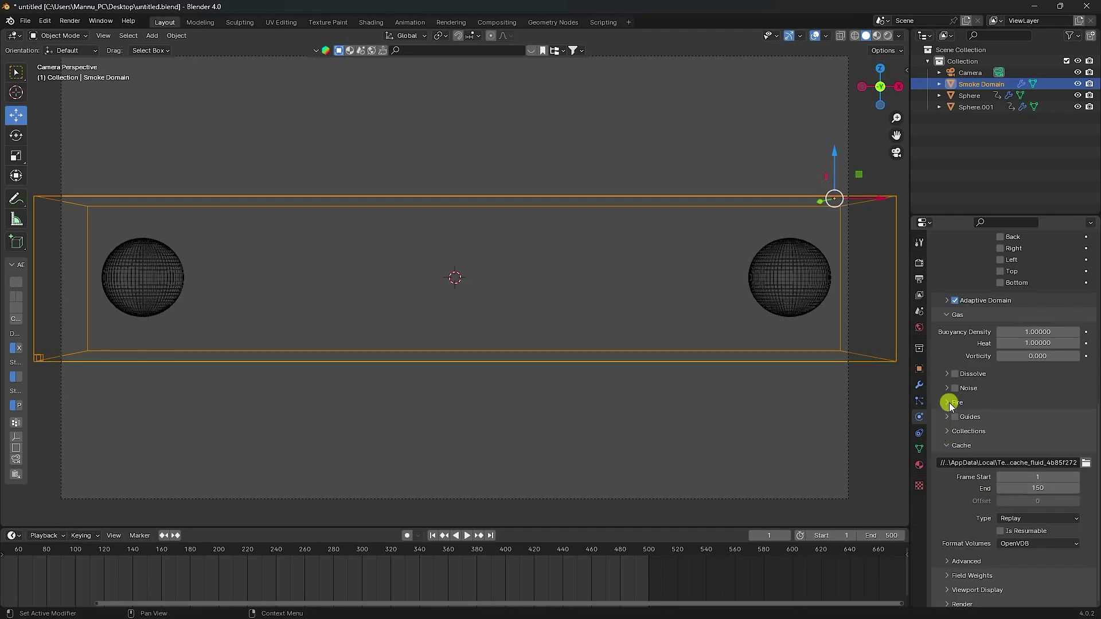
# Add a Turbulence force field at the world origin and set its strength to 0.2.
pyautogui.click(154, 37)
pyautogui.moveTo(179, 245)
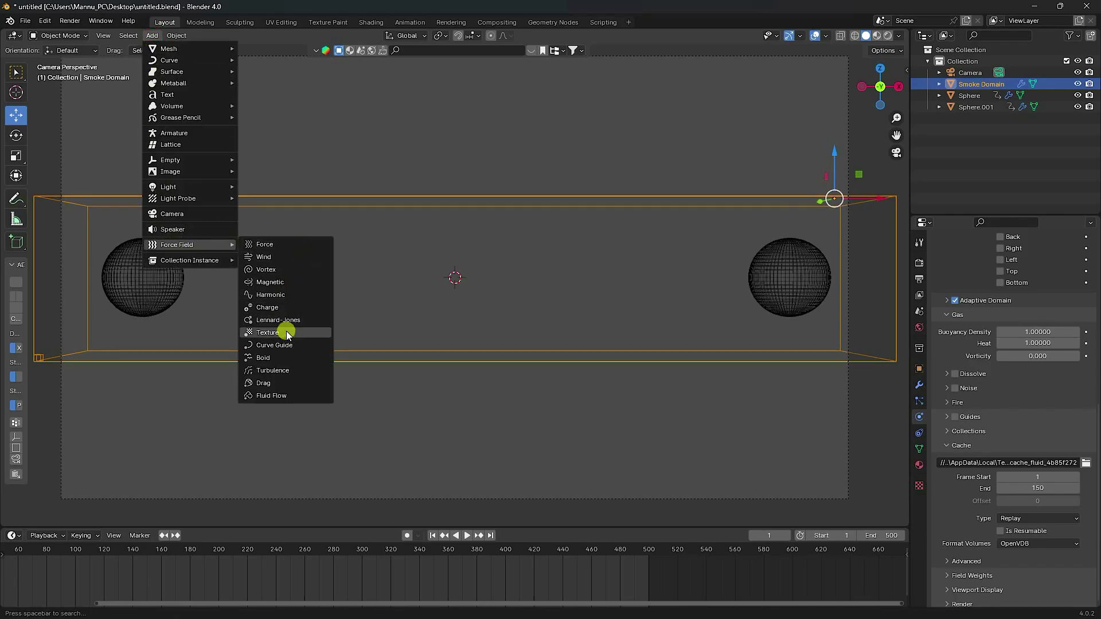
pyautogui.click(272, 370)
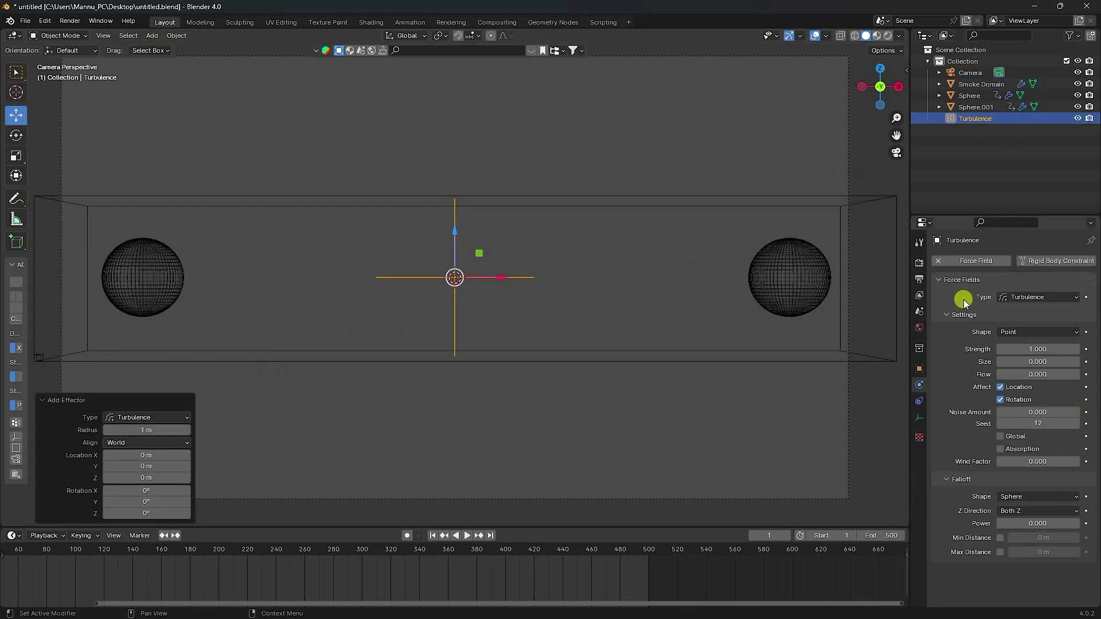
pyautogui.click(1038, 351)
pyautogui.write('0')
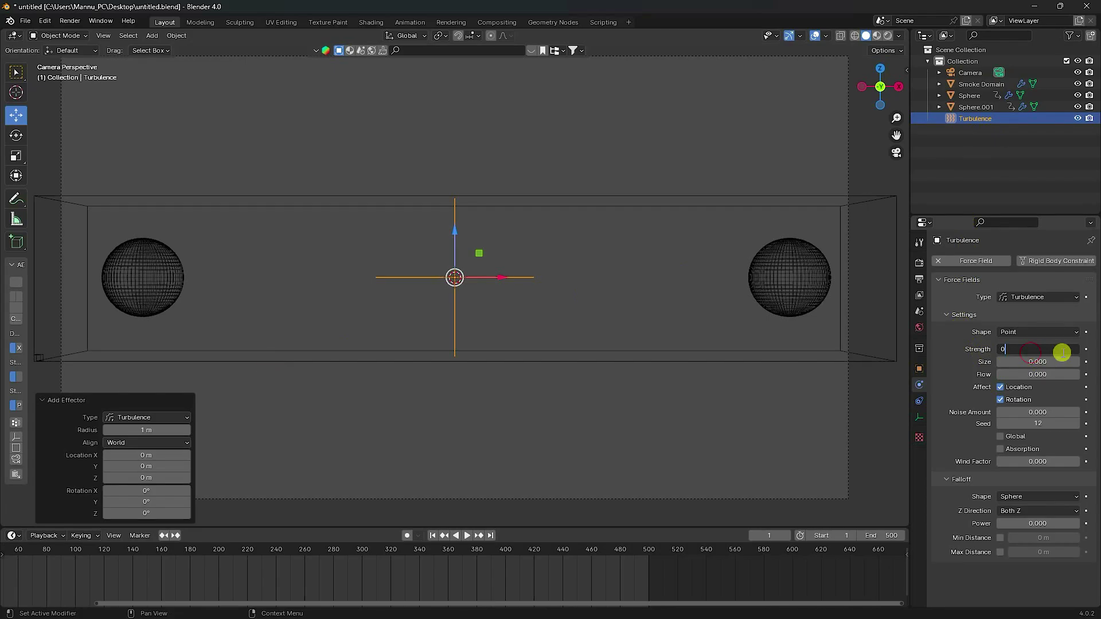
pyautogui.press('Return')
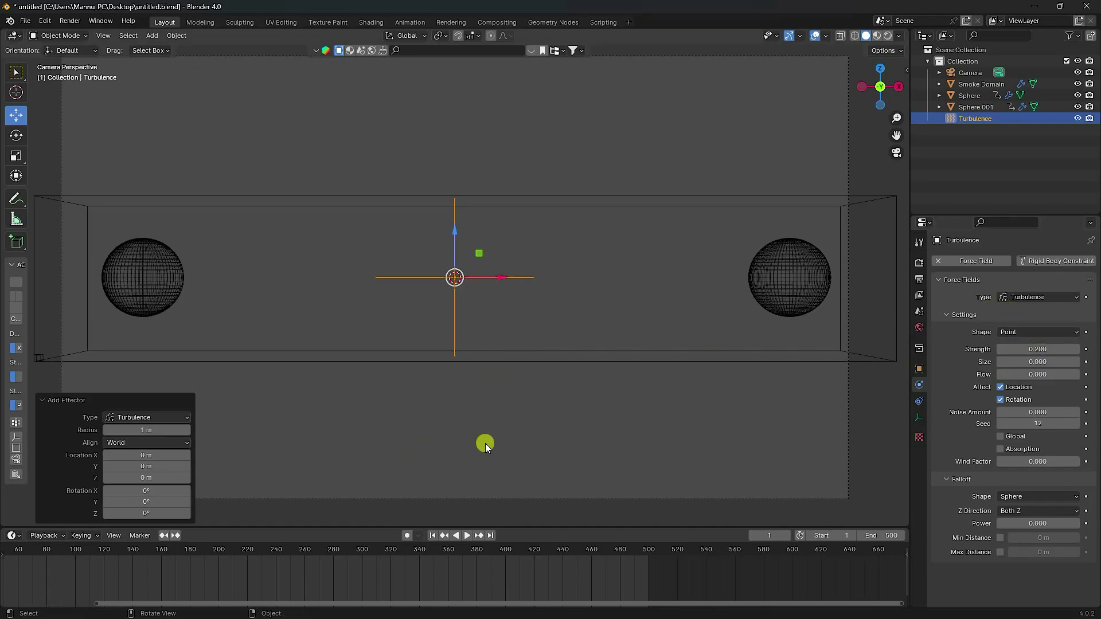
# Review the Smoke Domain's fluid settings and set its cache type to All.
pyautogui.click(972, 84)
pyautogui.scroll(-5, 978, 447)
pyautogui.scroll(-5, 978, 450)
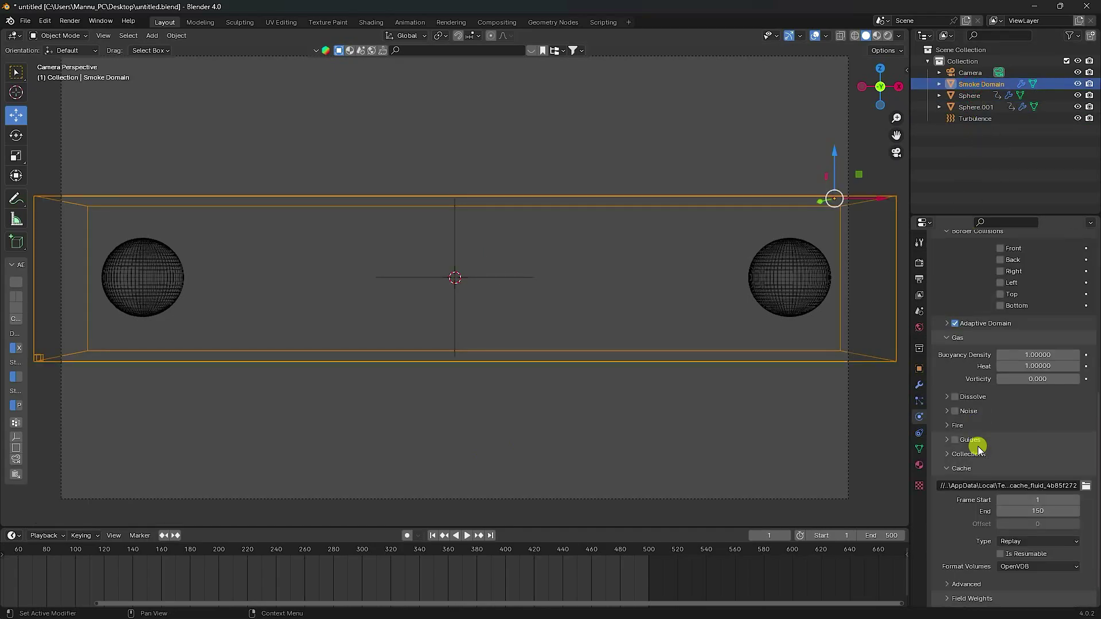
pyautogui.scroll(3, 972, 499)
pyautogui.scroll(2, 969, 493)
pyautogui.scroll(6, 1034, 474)
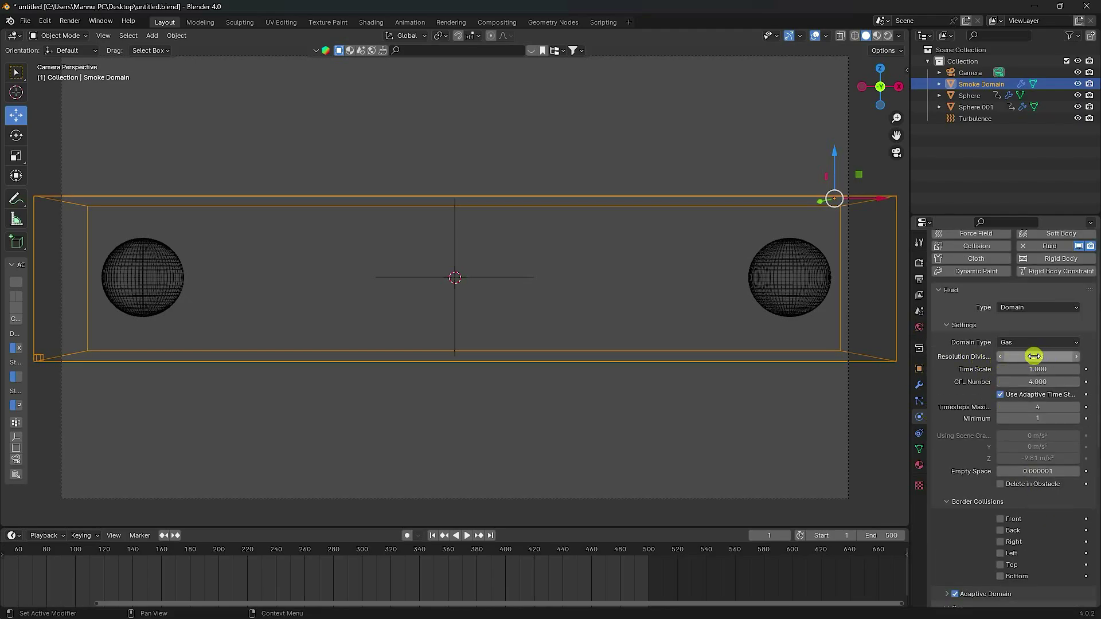
pyautogui.scroll(-12, 966, 432)
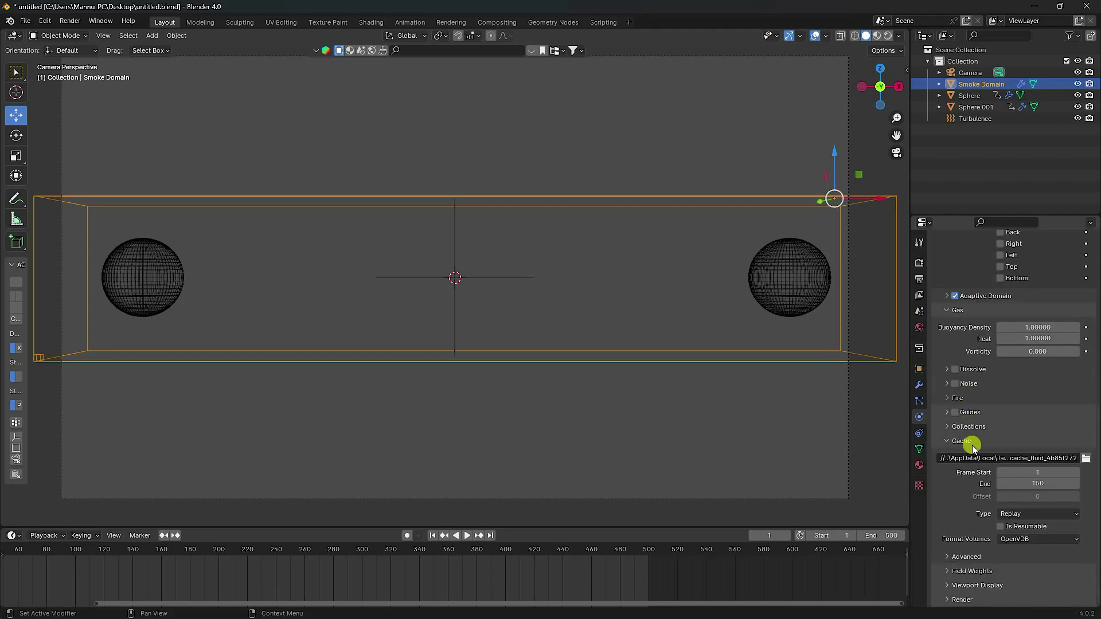
pyautogui.click(1009, 513)
pyautogui.click(1007, 551)
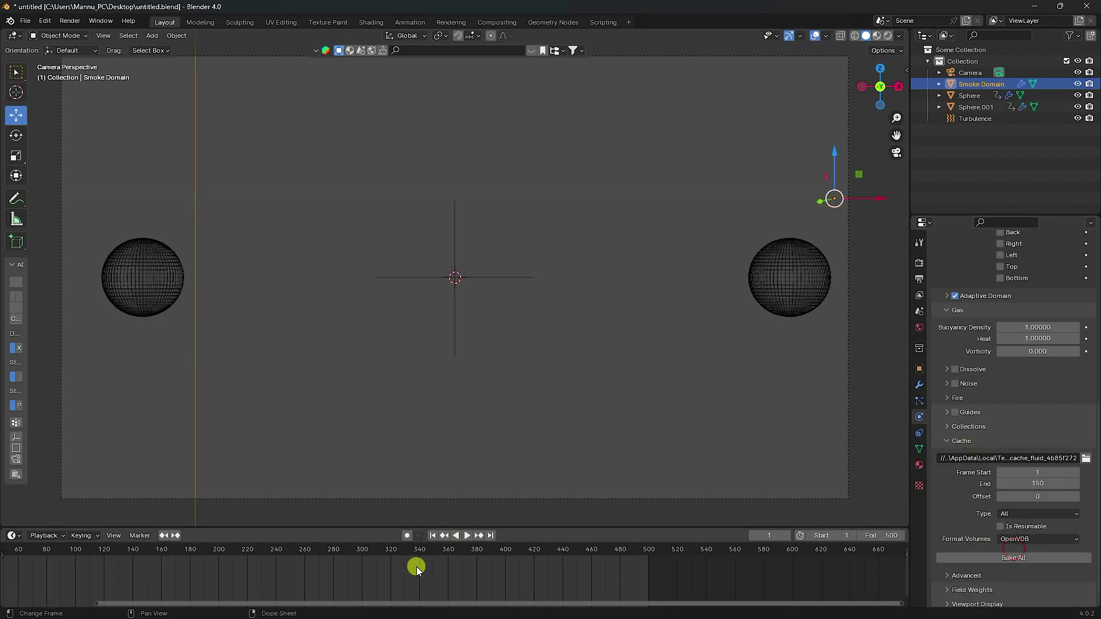
# Bake all of the smoke simulation, stop the bake at frame 115 and inspect the colliding smoke.
pyautogui.click(981, 552)
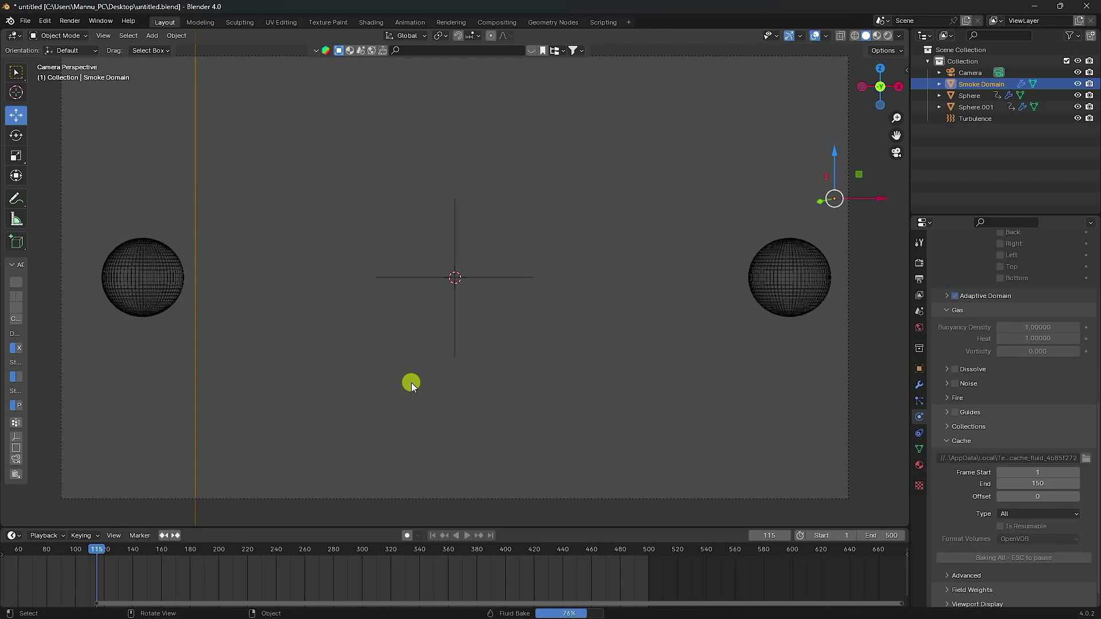
pyautogui.press('Escape')
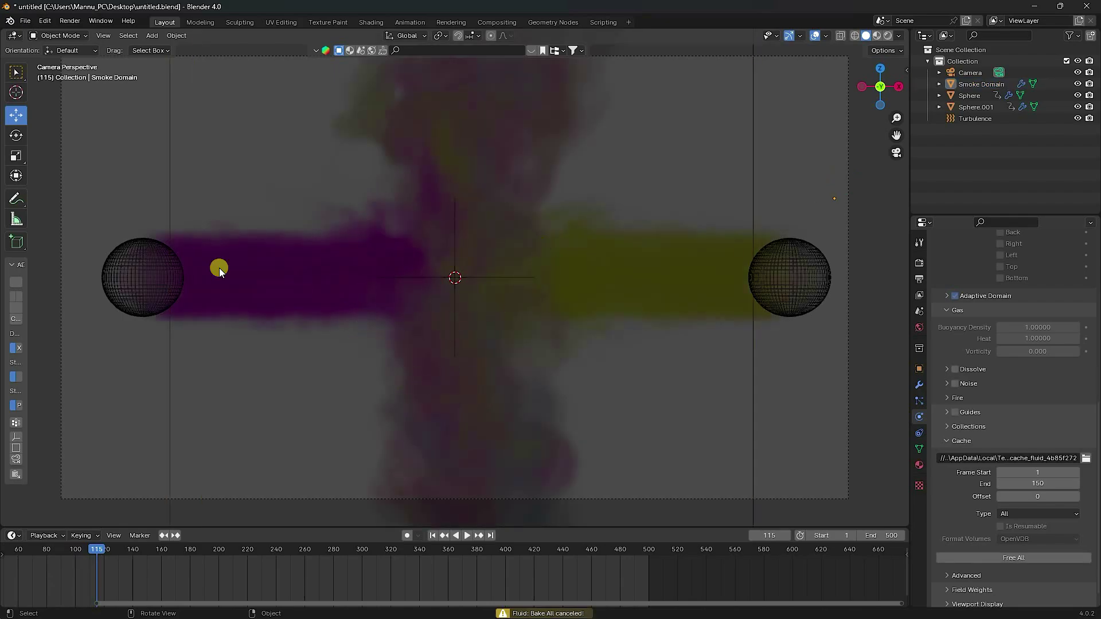
pyautogui.scroll(-3, 447, 257)
pyautogui.scroll(2, 432, 220)
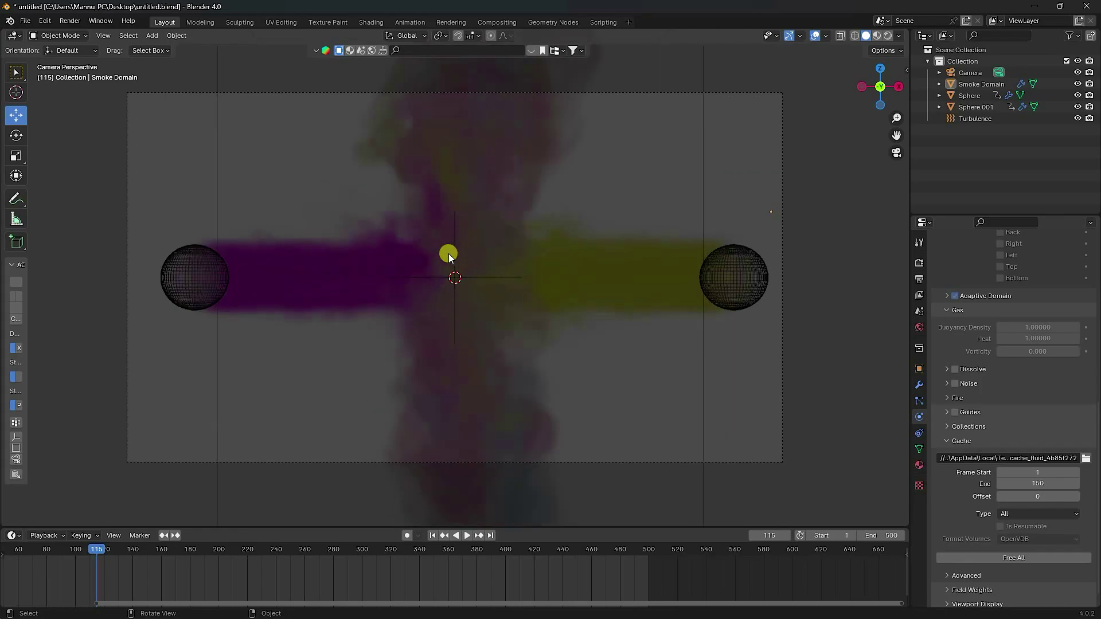
pyautogui.scroll(2, 448, 253)
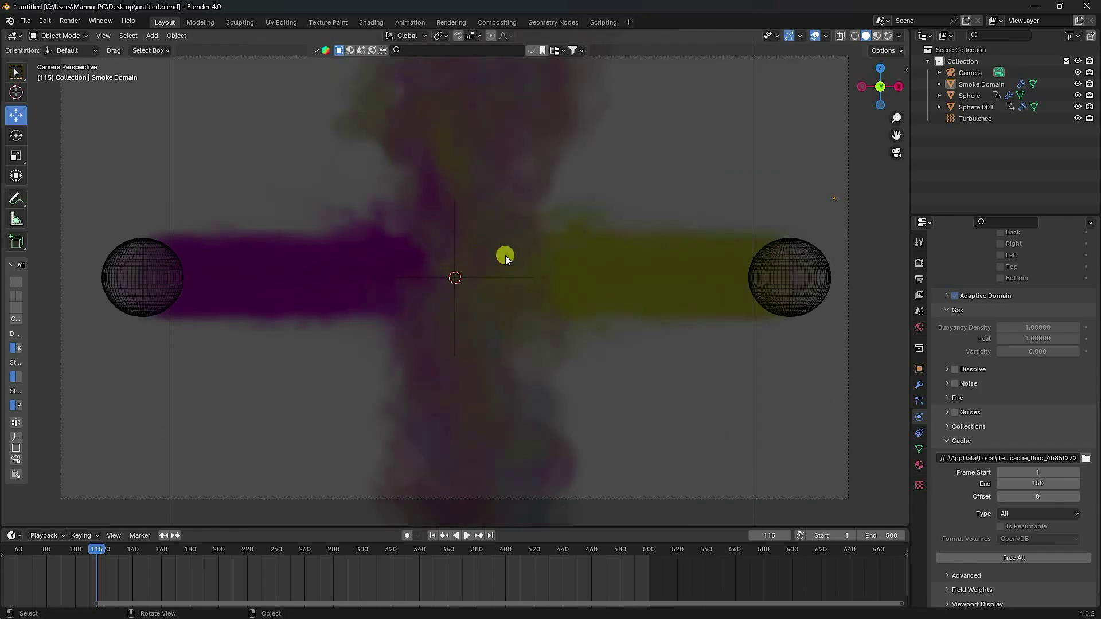
pyautogui.scroll(12, 1008, 418)
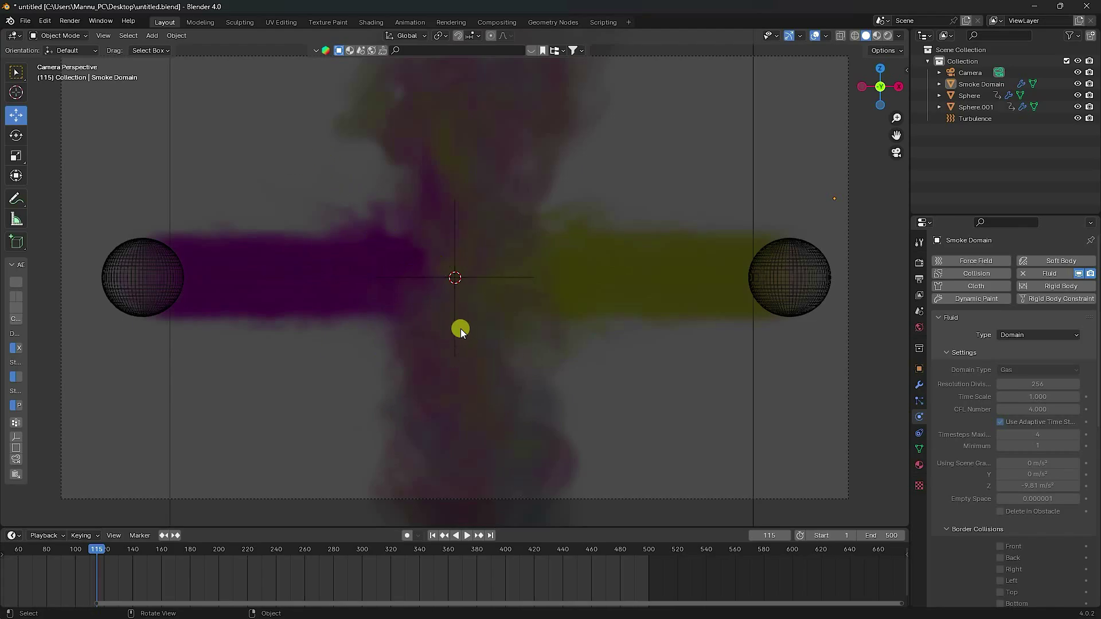
# Add an Environment Texture to the world background color and load artist_workshop_4k.exr from the HDRI folder.
pyautogui.click(920, 328)
pyautogui.click(1015, 343)
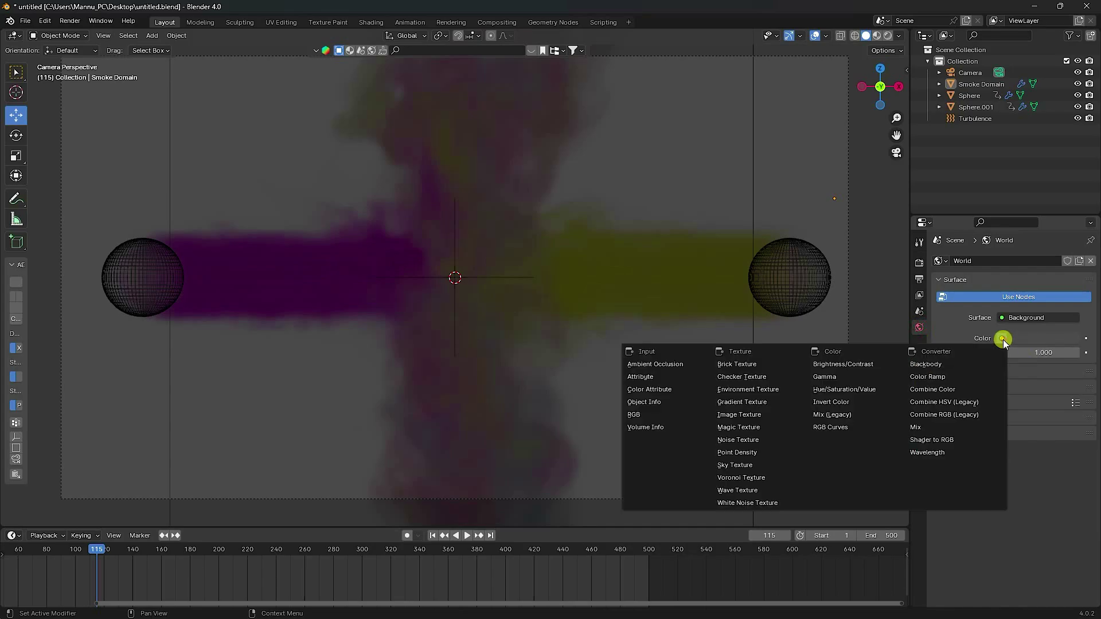
pyautogui.click(736, 385)
pyautogui.click(1048, 349)
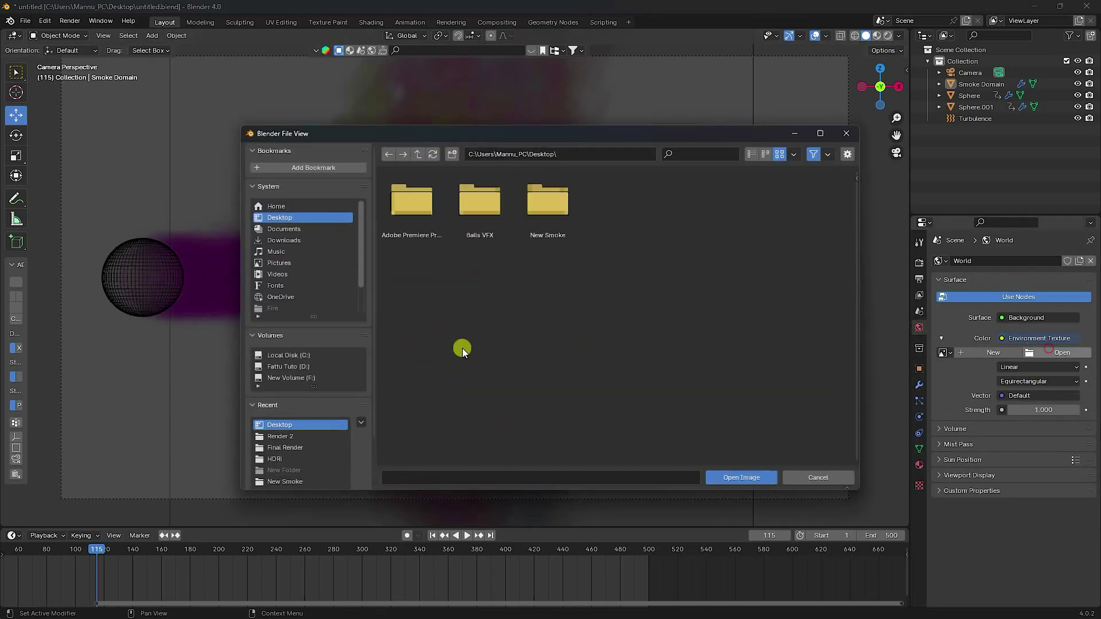
pyautogui.click(280, 462)
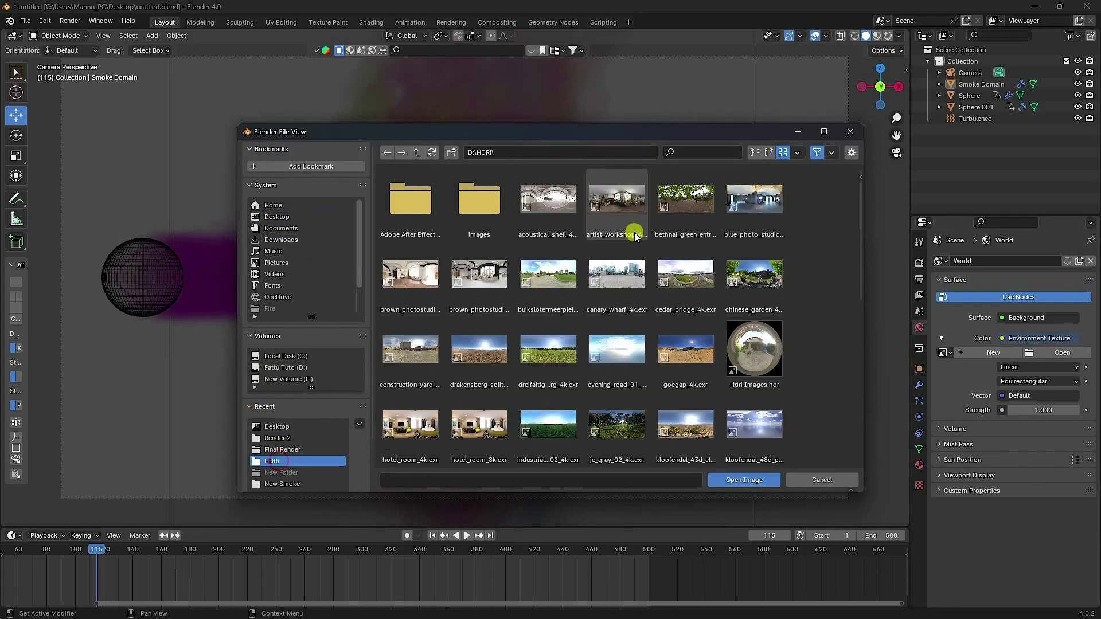
pyautogui.click(622, 202)
pyautogui.click(744, 480)
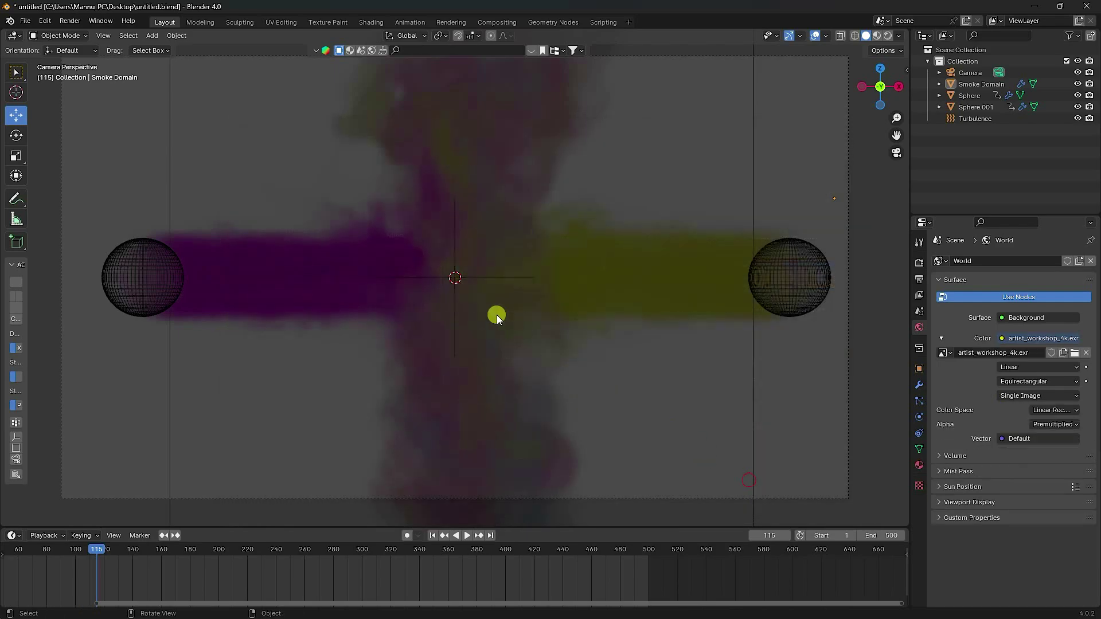
# Add an area light at the world origin and raise it about 4.13 m along Z above the smoke.
pyautogui.moveTo(467, 297); pyautogui.dragTo(488, 313, button='middle')
pyautogui.click(152, 35)
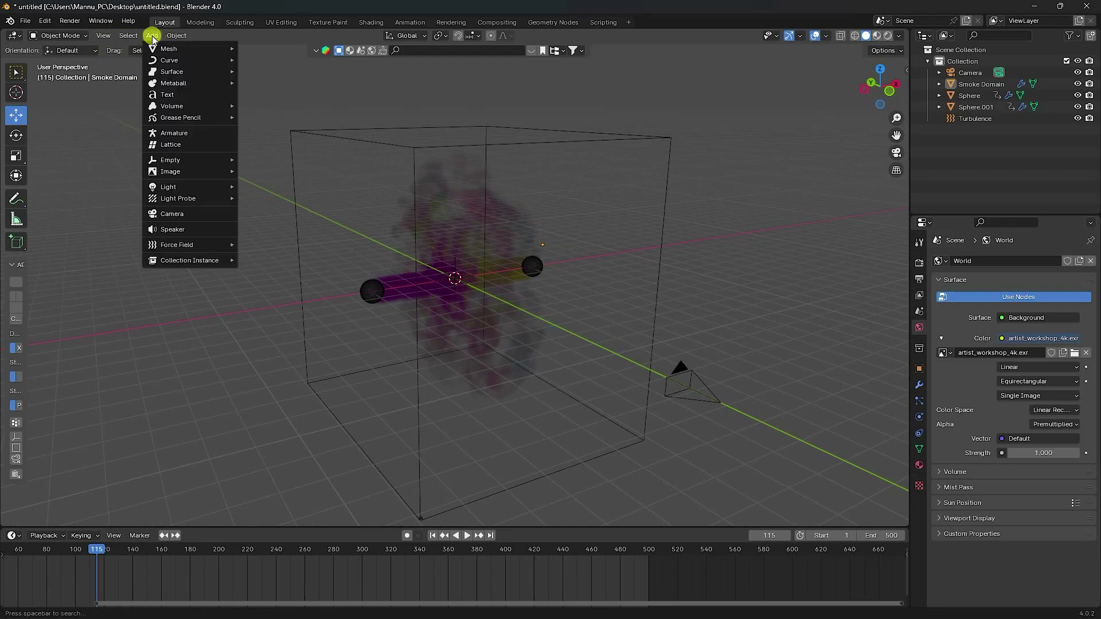
pyautogui.moveTo(184, 189)
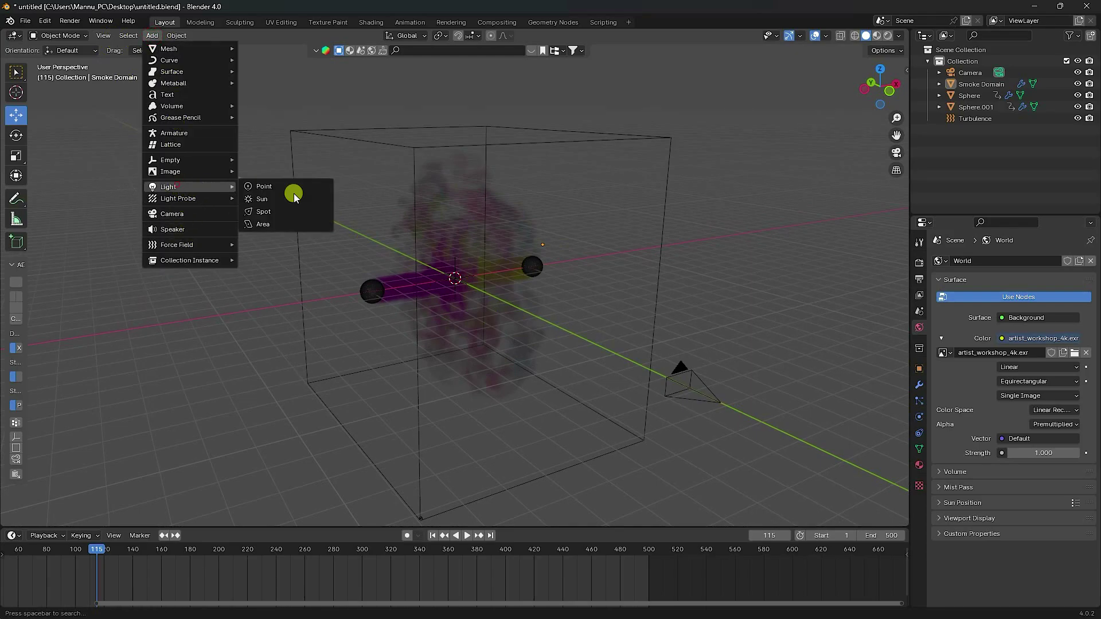
pyautogui.click(277, 223)
pyautogui.moveTo(454, 236); pyautogui.dragTo(451, 138)
pyautogui.moveTo(582, 320); pyautogui.dragTo(545, 309, button='middle')
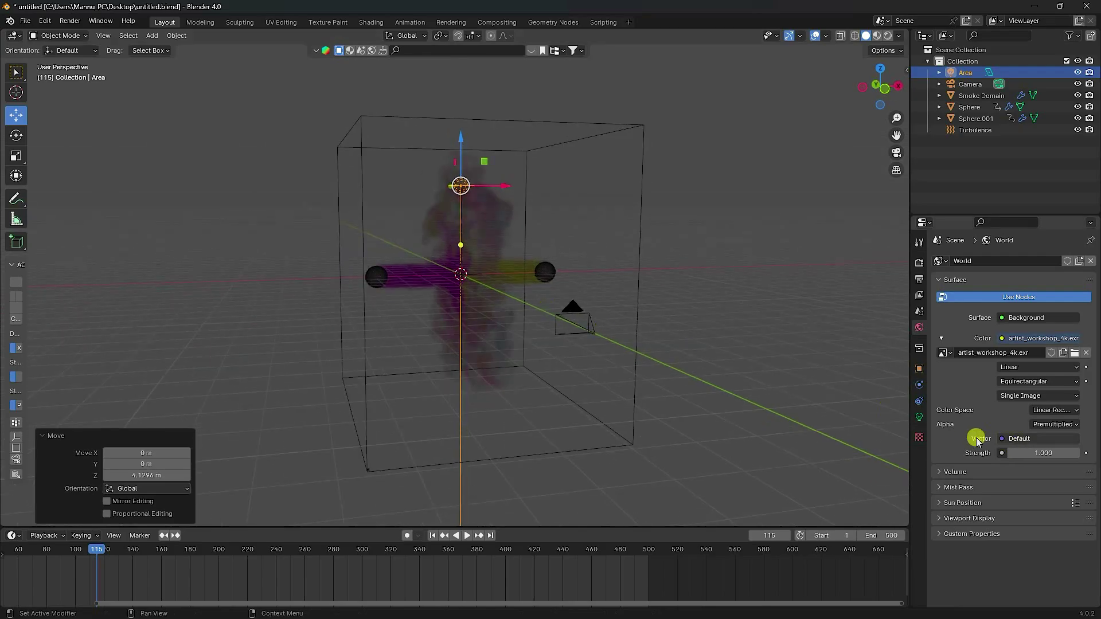
# Set the overhead area light's size to 5 m and its power to 600 W.
pyautogui.click(919, 416)
pyautogui.click(1038, 411)
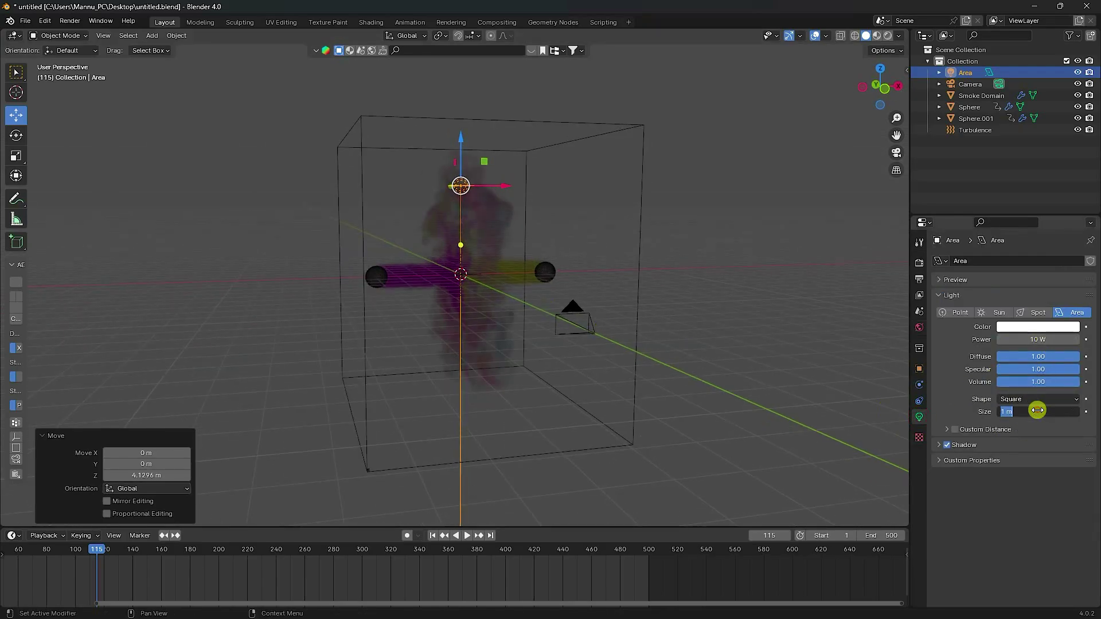
pyautogui.write('5')
pyautogui.press('Return')
pyautogui.moveTo(551, 160); pyautogui.dragTo(530, 189, button='middle')
pyautogui.click(1032, 338)
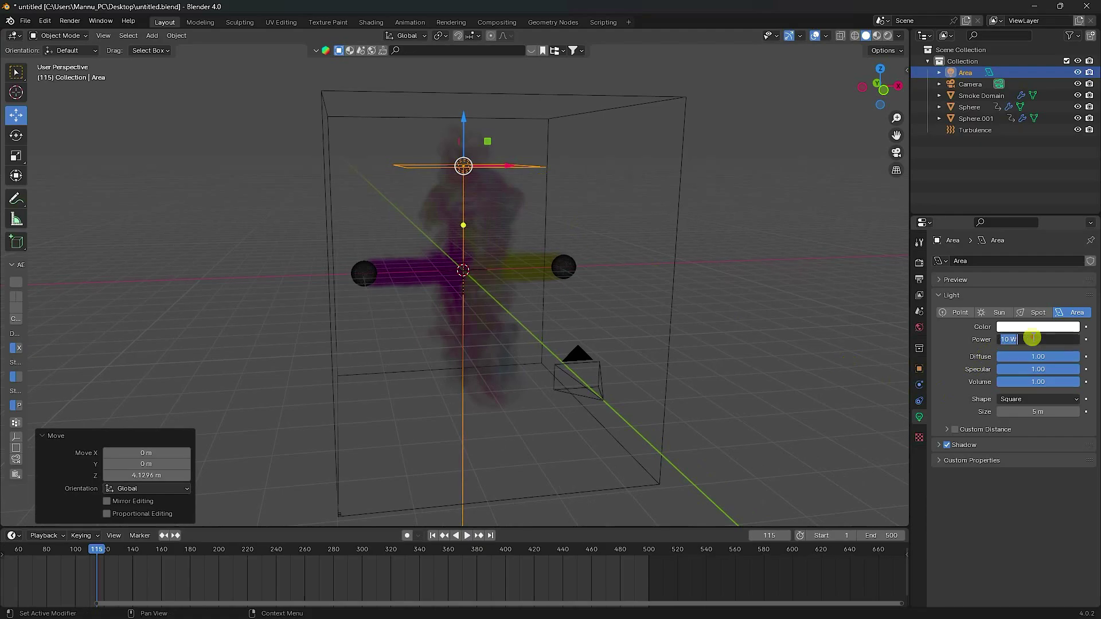
pyautogui.press('Return')
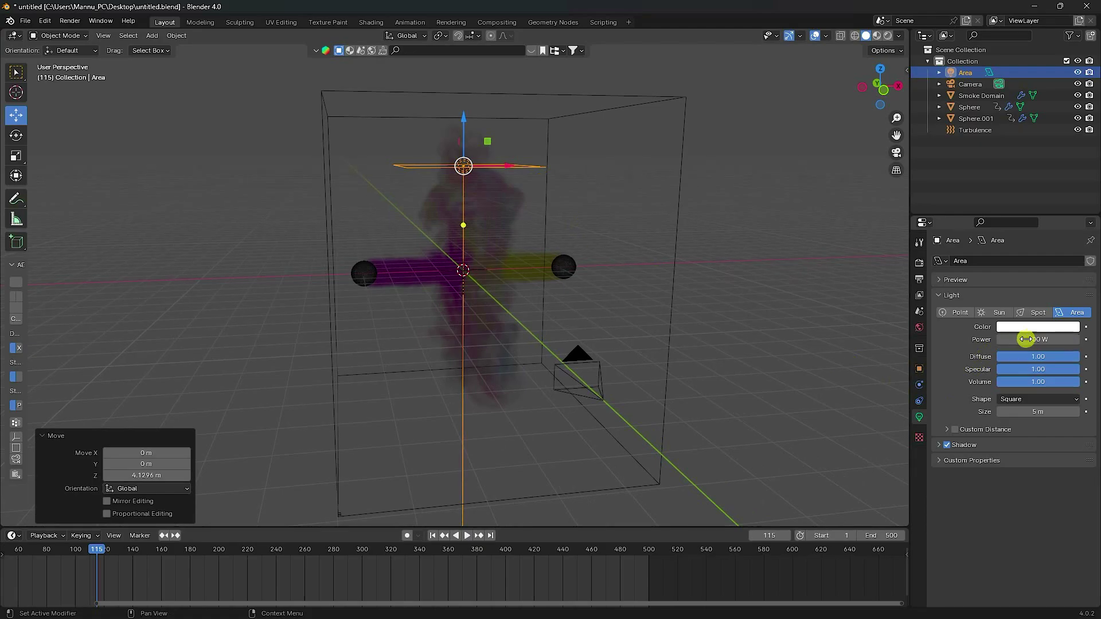
# Duplicate the overhead area light, moving the copy about -9.02 m along Y and -4.24 m along Z, in front of the camera.
pyautogui.moveTo(414, 247); pyautogui.dragTo(531, 256, button='middle')
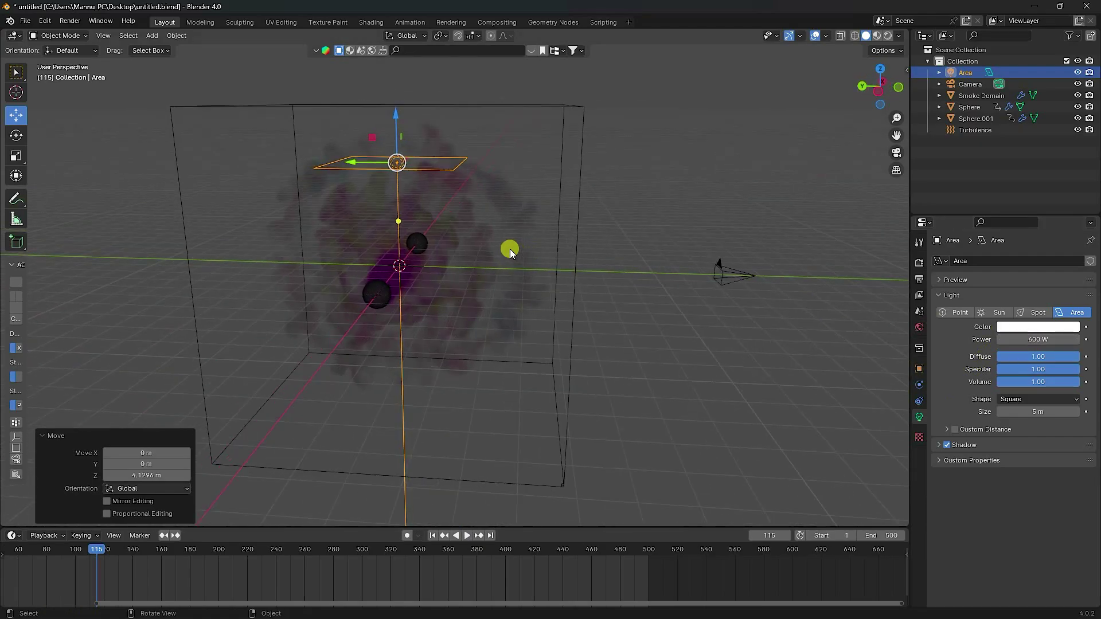
pyautogui.hotkey('ctrl', 'c')
pyautogui.hotkey('ctrl', 'v')
pyautogui.moveTo(395, 172); pyautogui.dragTo(391, 169, button='middle')
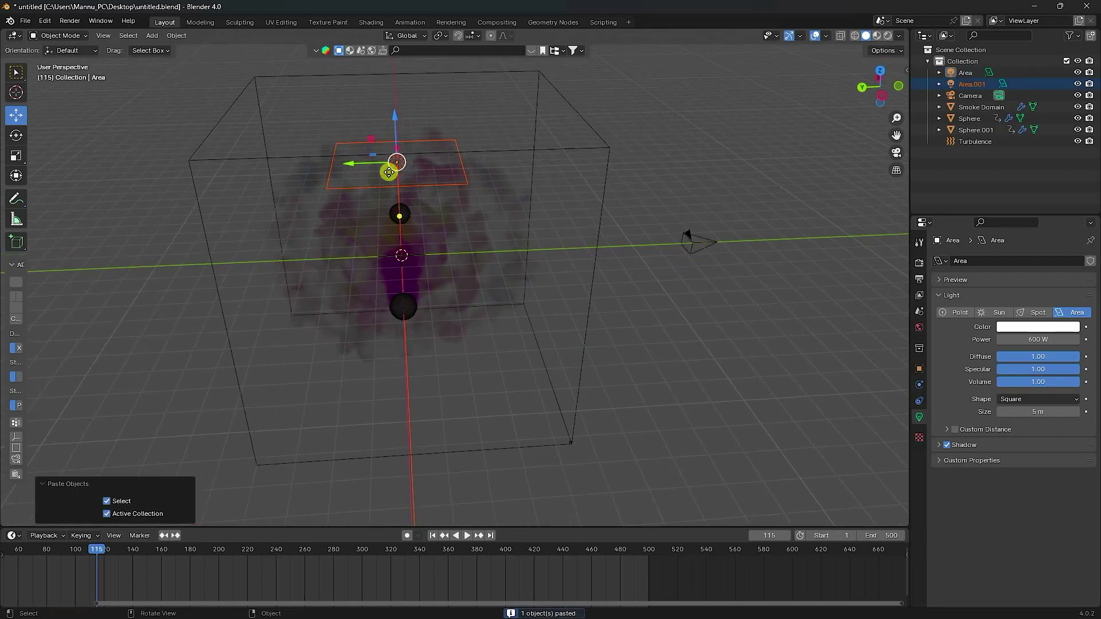
pyautogui.moveTo(361, 167); pyautogui.dragTo(586, 239)
pyautogui.moveTo(585, 239); pyautogui.dragTo(566, 205, button='middle')
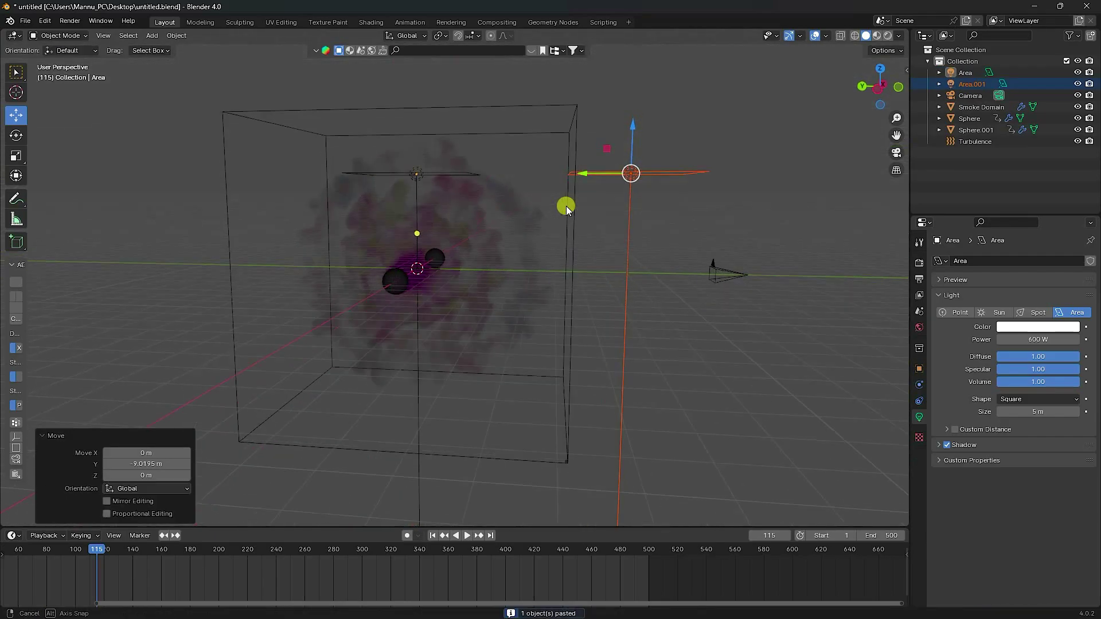
pyautogui.moveTo(651, 117); pyautogui.dragTo(629, 249)
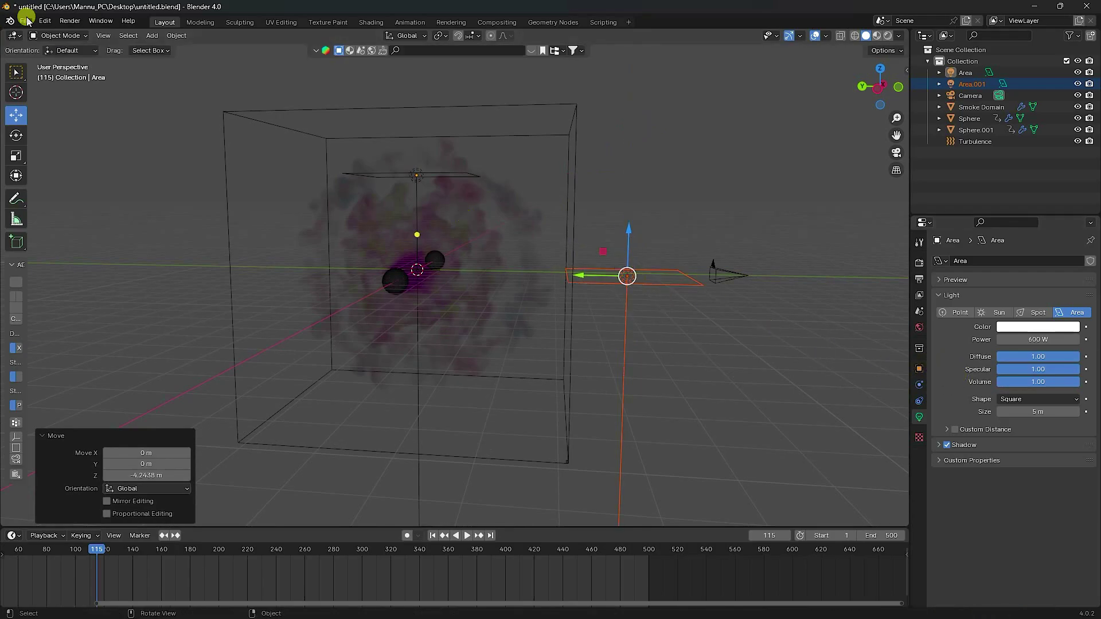
# Rotate the duplicated area light about 90.6° around the X axis so it faces the smoke, and deselect it.
pyautogui.click(15, 133)
pyautogui.moveTo(659, 240); pyautogui.dragTo(696, 338)
pyautogui.click(15, 115)
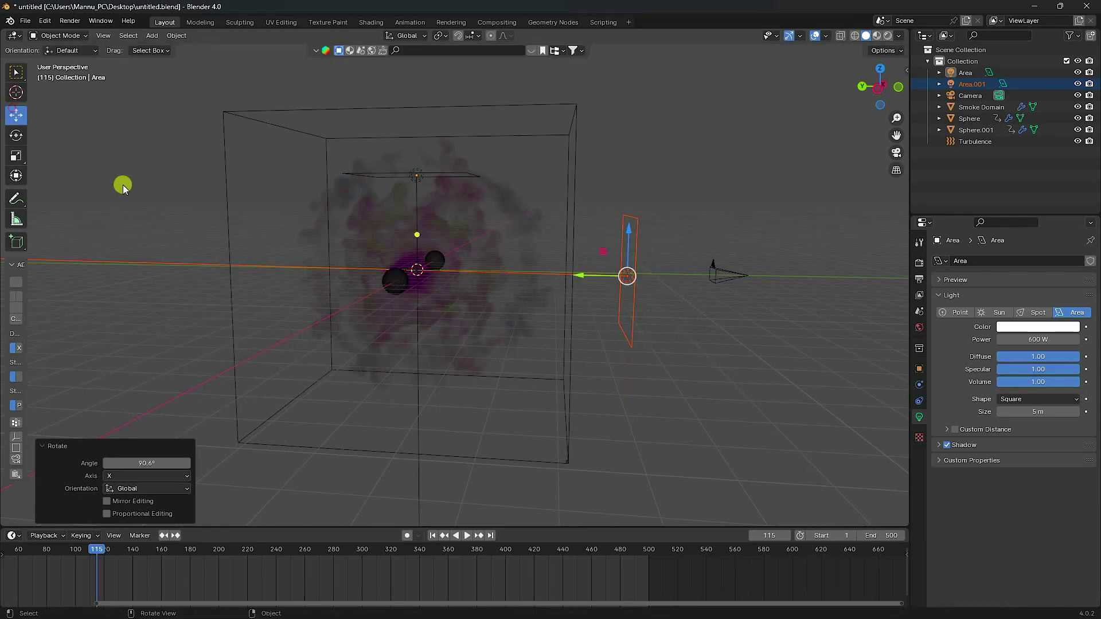
pyautogui.moveTo(634, 370); pyautogui.dragTo(680, 323, button='middle')
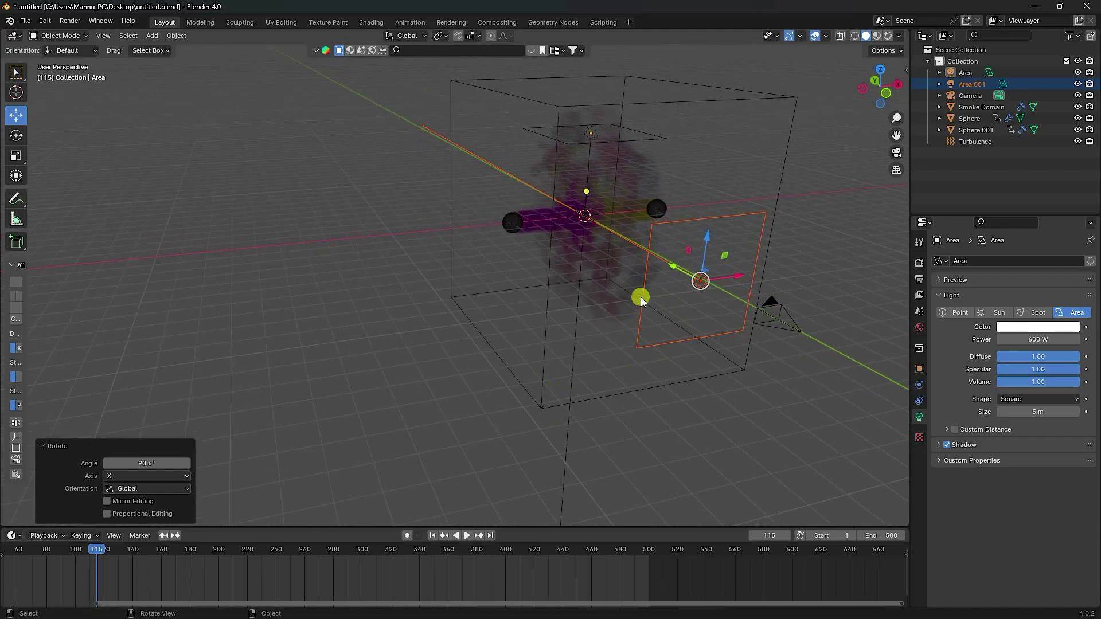
pyautogui.click(355, 238)
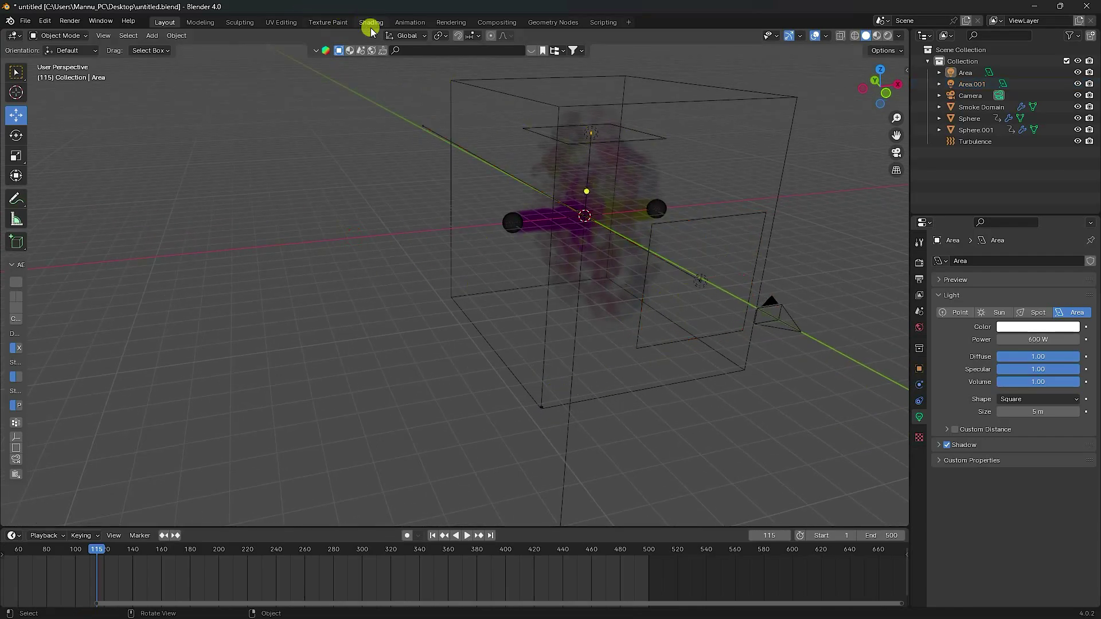
# Add a third area light, move it about -7.22 m along X beside the purple smoke's sphere and rotate it about -90.3° around Y.
pyautogui.click(152, 35)
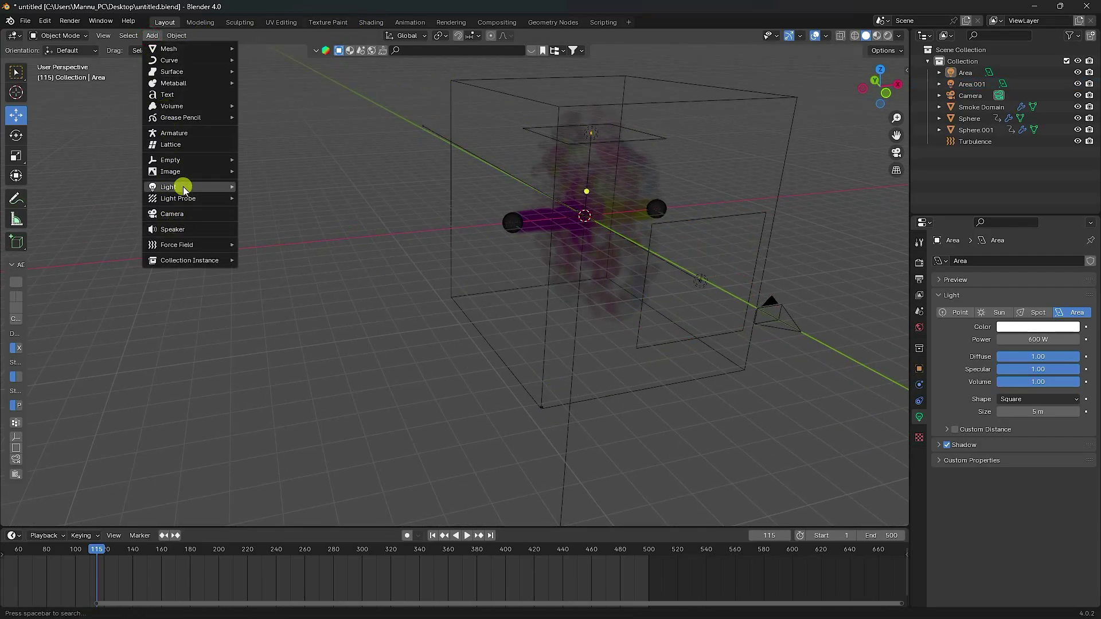
pyautogui.moveTo(185, 187)
pyautogui.click(267, 225)
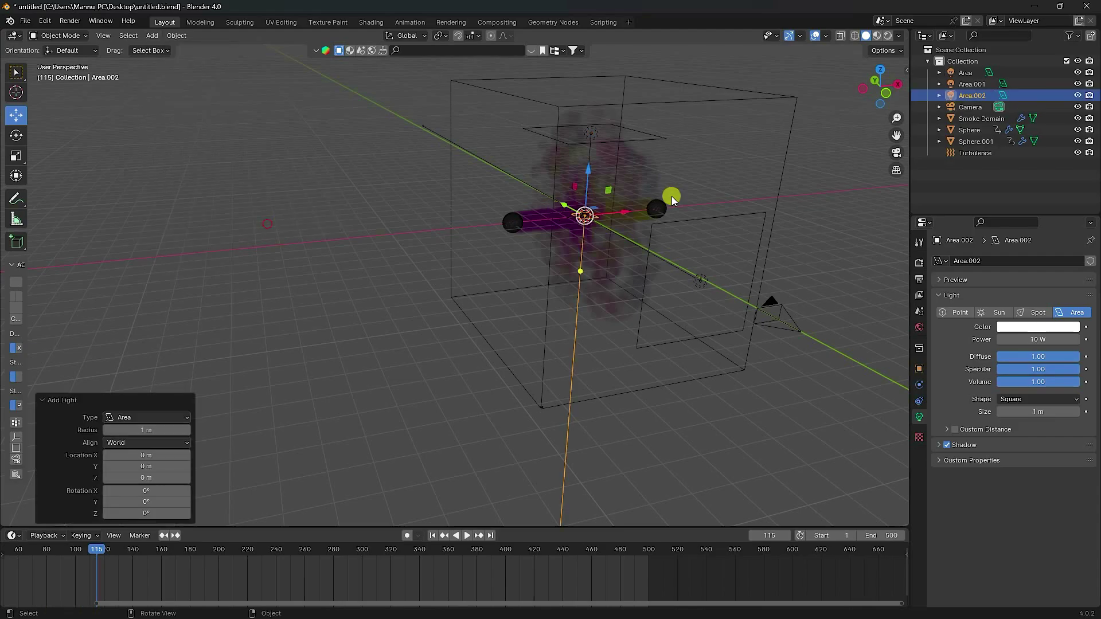
pyautogui.moveTo(624, 216); pyautogui.dragTo(481, 256)
pyautogui.moveTo(481, 256); pyautogui.dragTo(471, 248, button='middle')
pyautogui.click(16, 135)
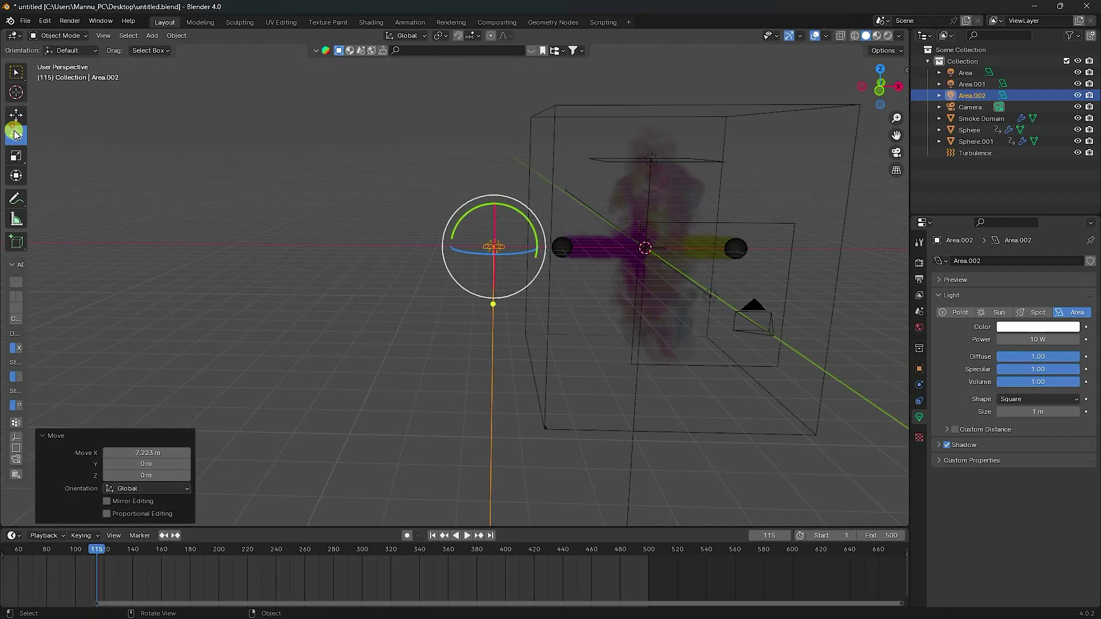
pyautogui.moveTo(526, 216); pyautogui.dragTo(472, 209)
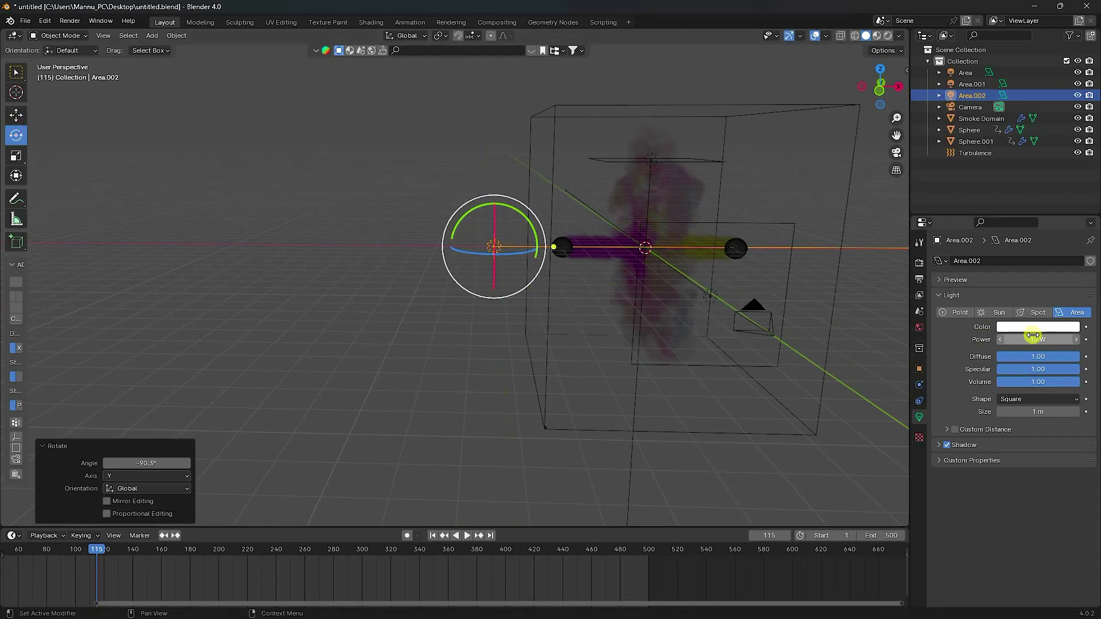
# Set the power of the area light beside the purple smoke to 500 W and its size to 3 m.
pyautogui.click(356, 234)
pyautogui.click(492, 247)
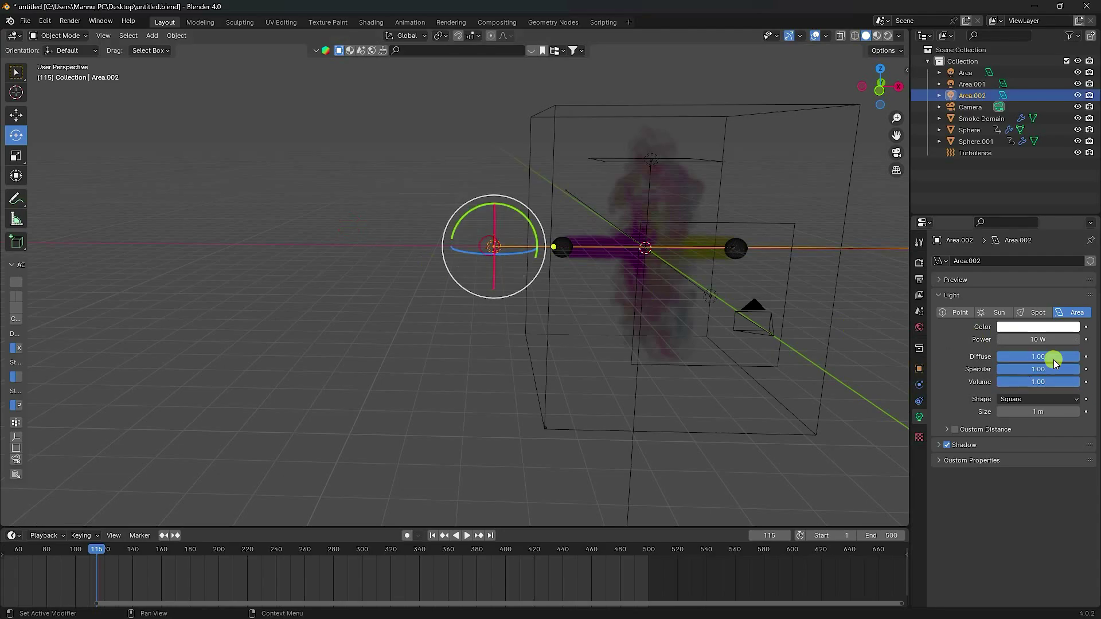
pyautogui.doubleClick(1045, 339)
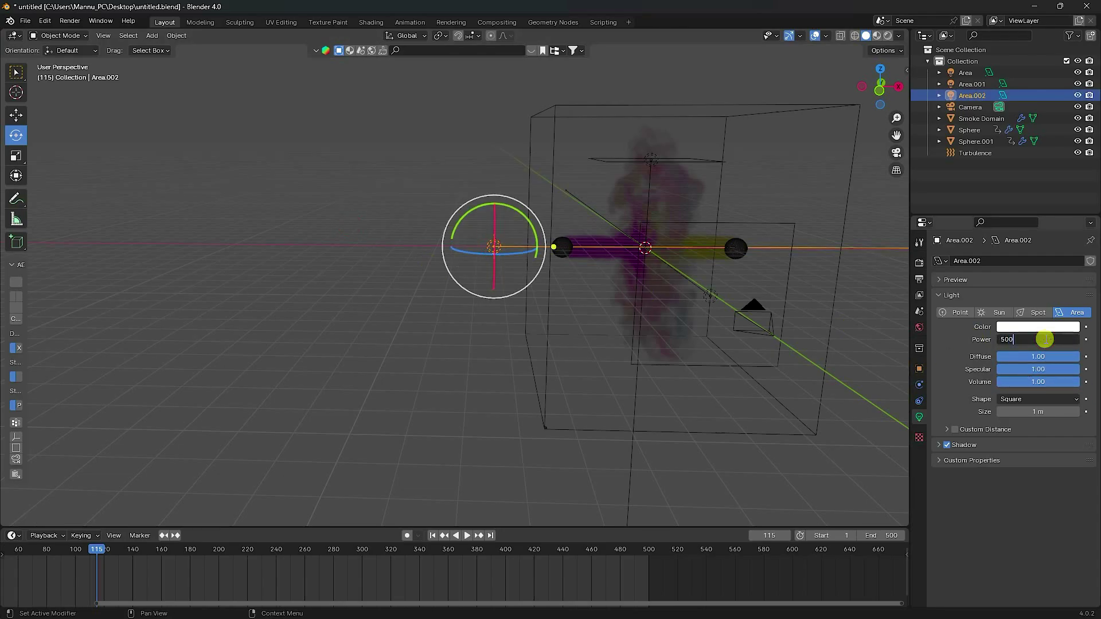
pyautogui.press('Return')
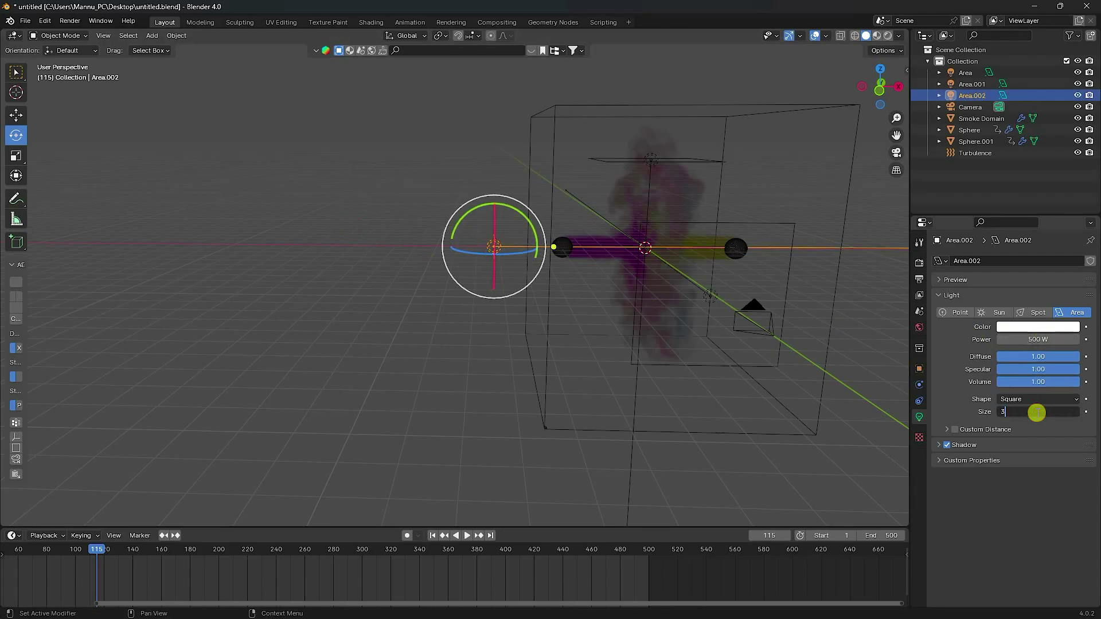
pyautogui.click(1036, 412)
pyautogui.write('3')
pyautogui.press('Return')
pyautogui.moveTo(436, 266); pyautogui.dragTo(270, 242, button='middle')
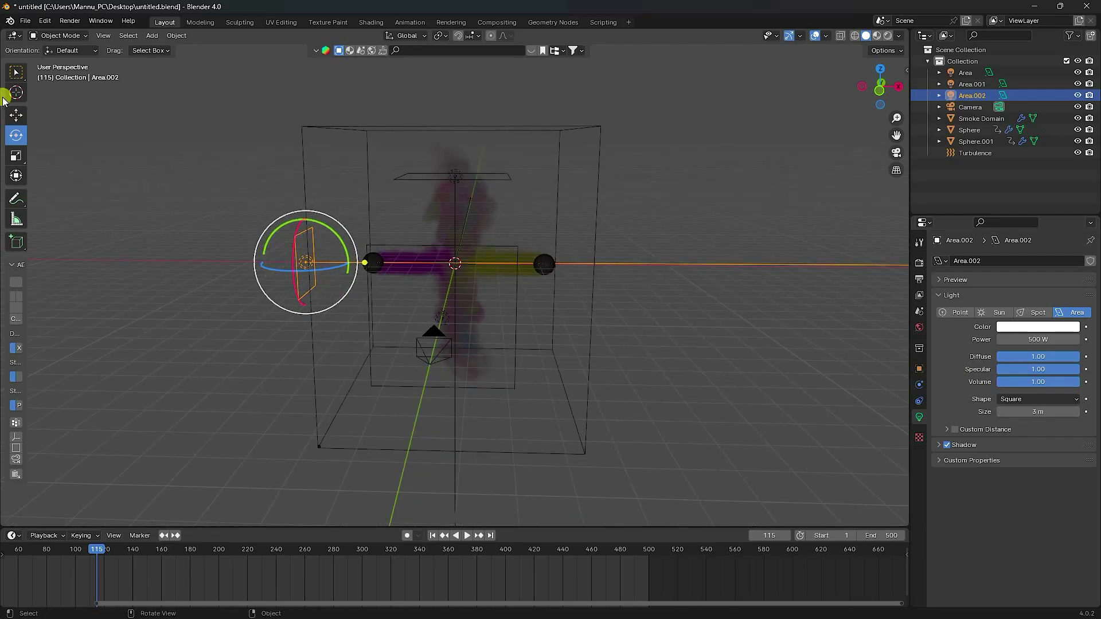
# Duplicate the 500 W side light and move the copy about 15.33 m along X to the yellow smoke's side.
pyautogui.click(16, 115)
pyautogui.moveTo(307, 302); pyautogui.dragTo(325, 307, button='middle')
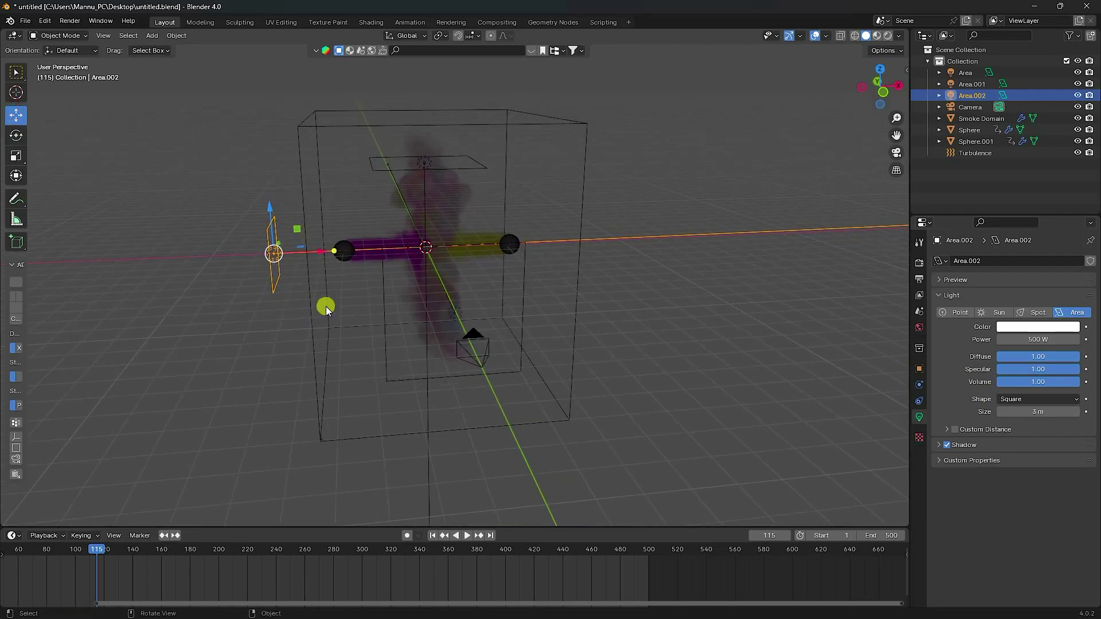
pyautogui.hotkey('ctrl', 'c')
pyautogui.hotkey('ctrl', 'v')
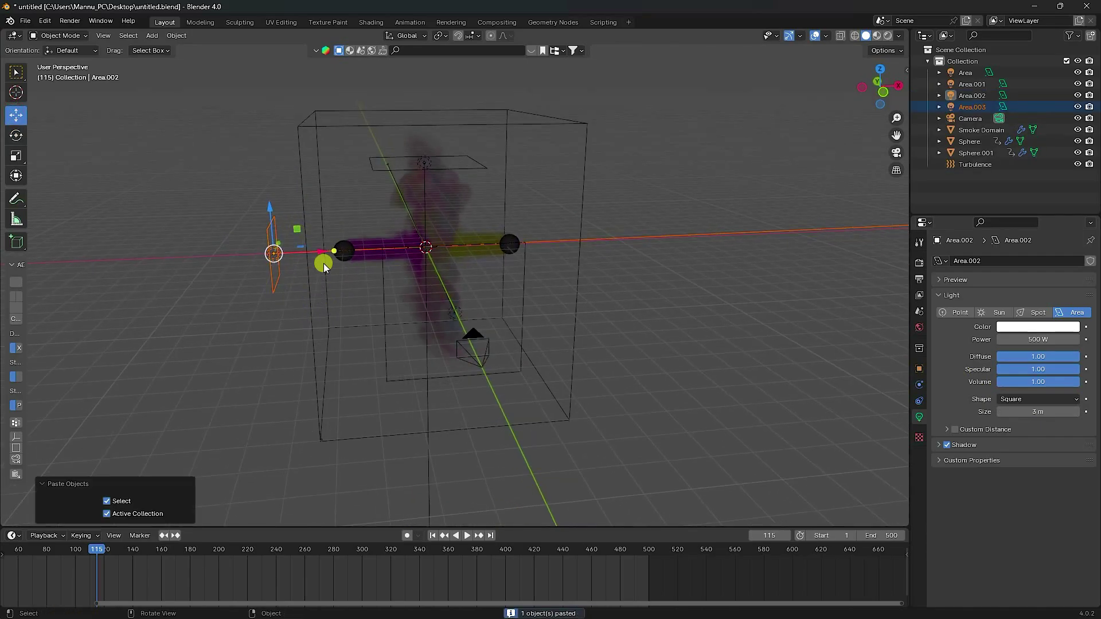
pyautogui.moveTo(321, 256); pyautogui.dragTo(620, 266)
pyautogui.moveTo(619, 264); pyautogui.dragTo(603, 257, button='middle')
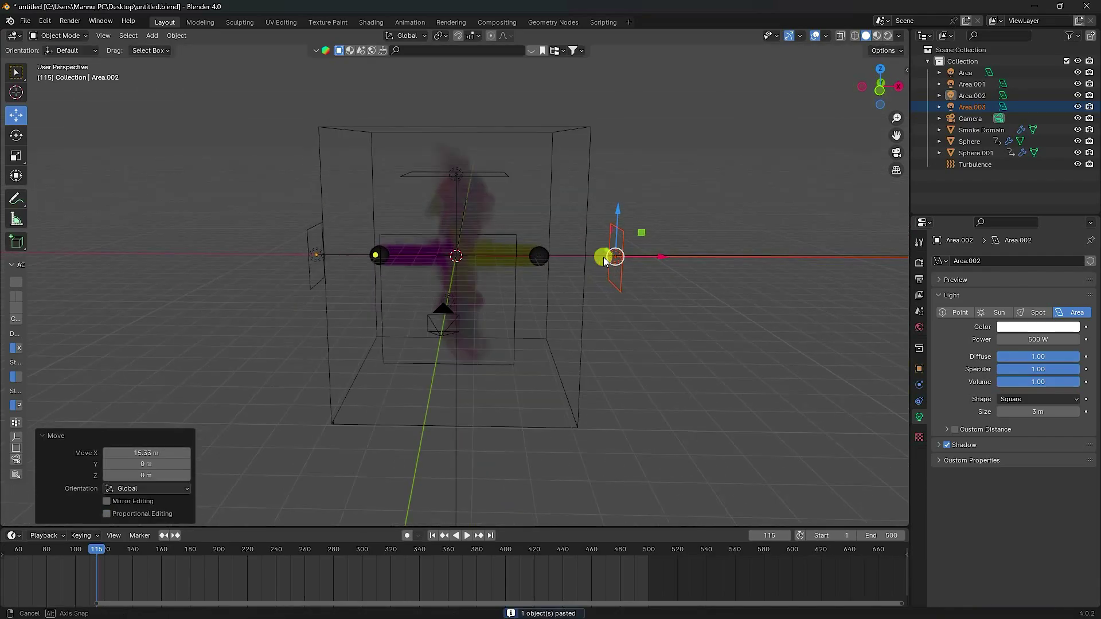
# Rotate the area light on the yellow smoke's side about 181° around Y so it faces the smoke.
pyautogui.click(16, 135)
pyautogui.moveTo(655, 232); pyautogui.dragTo(584, 284)
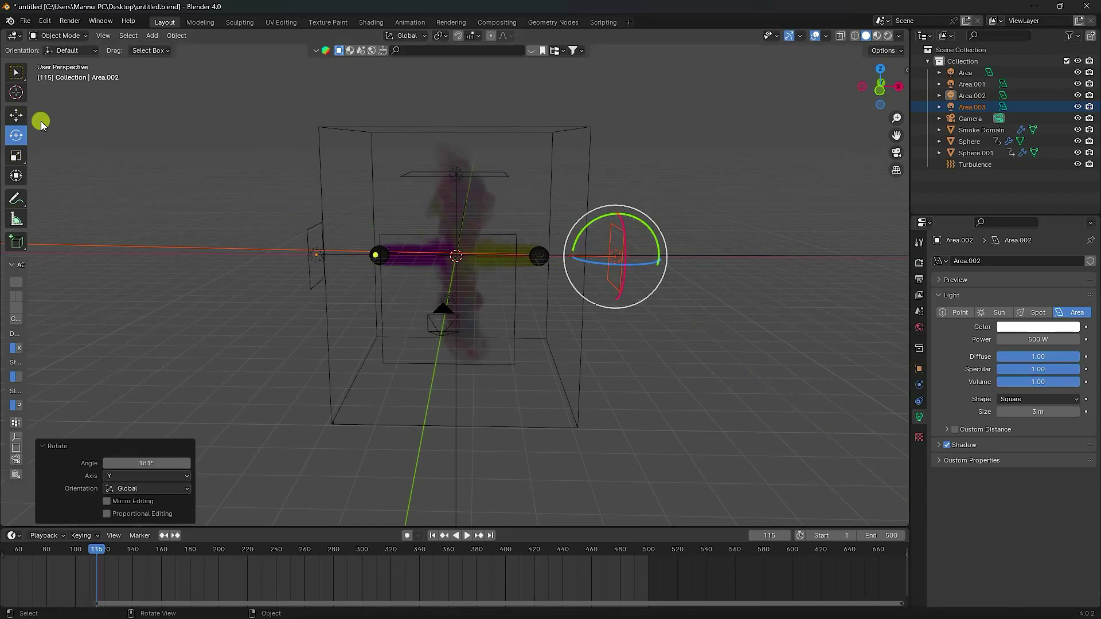
pyautogui.click(13, 117)
pyautogui.scroll(3, 663, 245)
pyautogui.moveTo(664, 245)
pyautogui.mouseDown(button='middle')
pyautogui.moveTo(703, 249)
pyautogui.moveTo(664, 242)
pyautogui.mouseUp(button='middle')
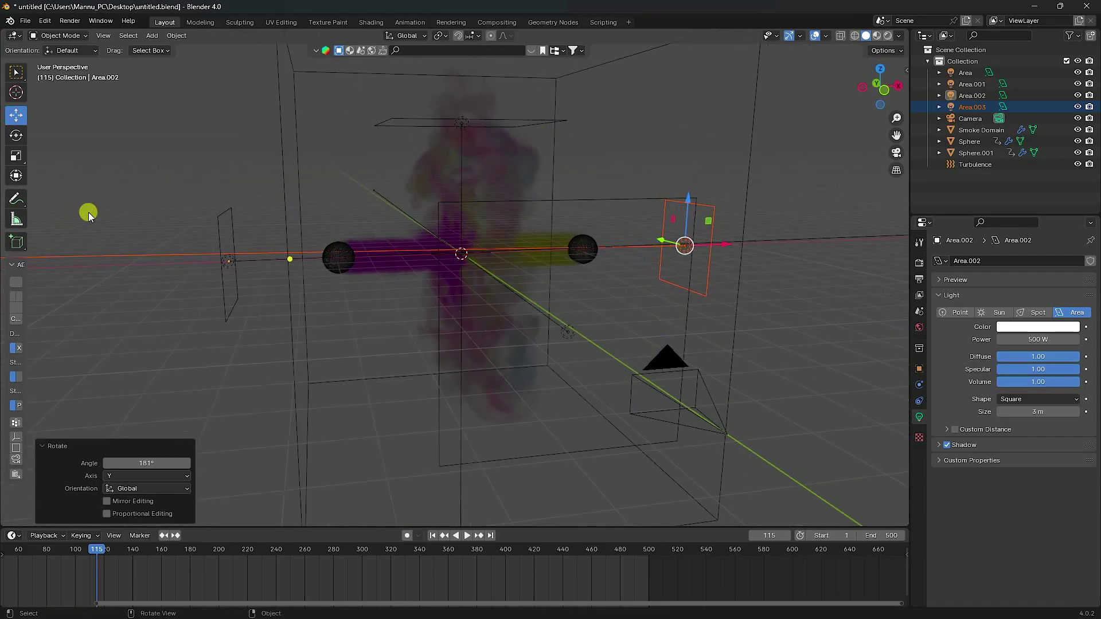
# Show the World settings, save the Blender file and deselect the side light.
pyautogui.click(920, 328)
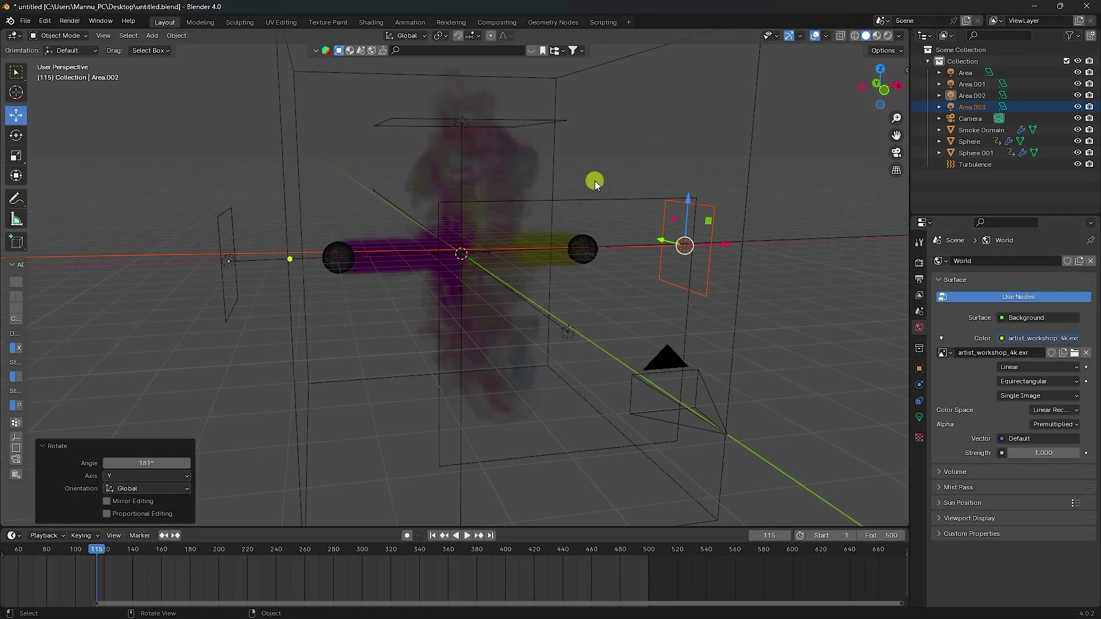
pyautogui.hotkey('ctrl', 's')
pyautogui.click(537, 134)
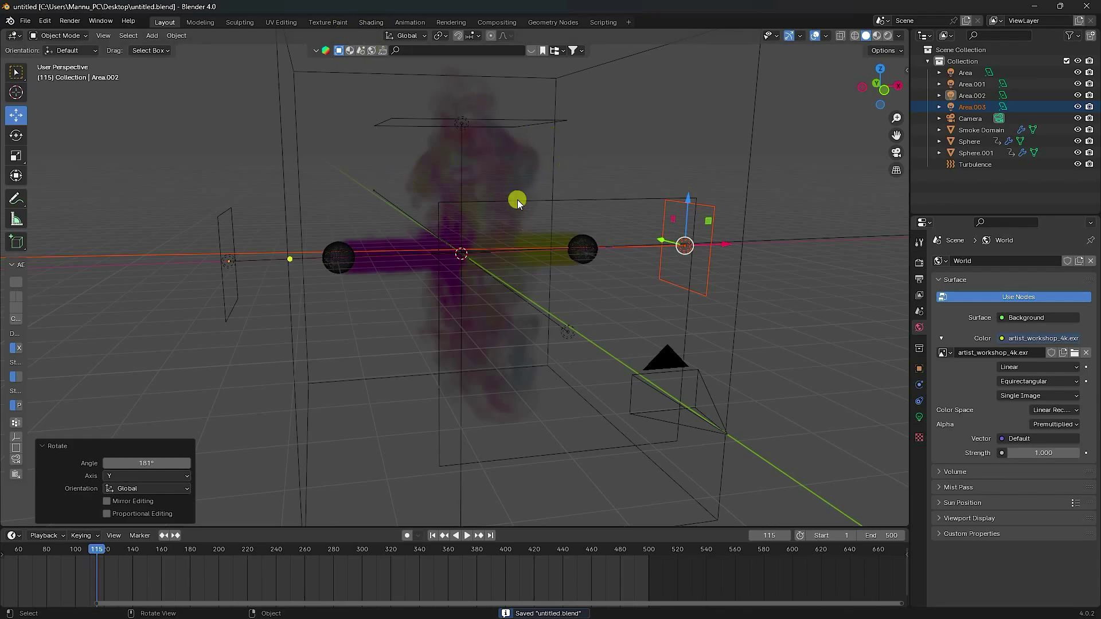
pyautogui.scroll(1, 517, 199)
pyautogui.click(425, 136)
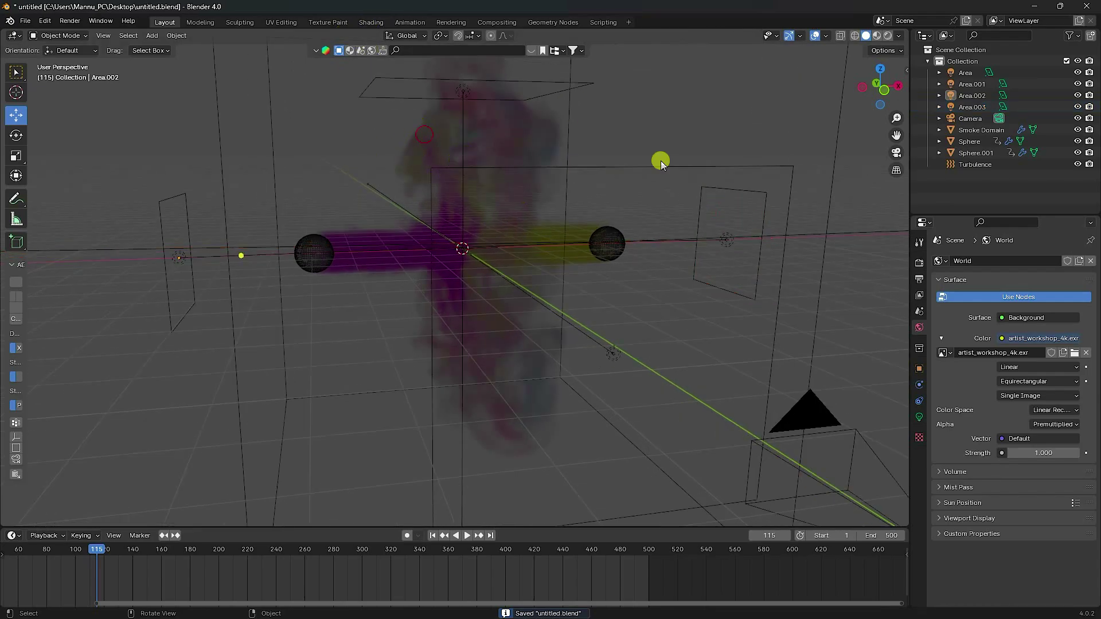
# Select the Smoke Domain and bring up its material's Principled Volume node in the Shading workspace.
pyautogui.click(987, 132)
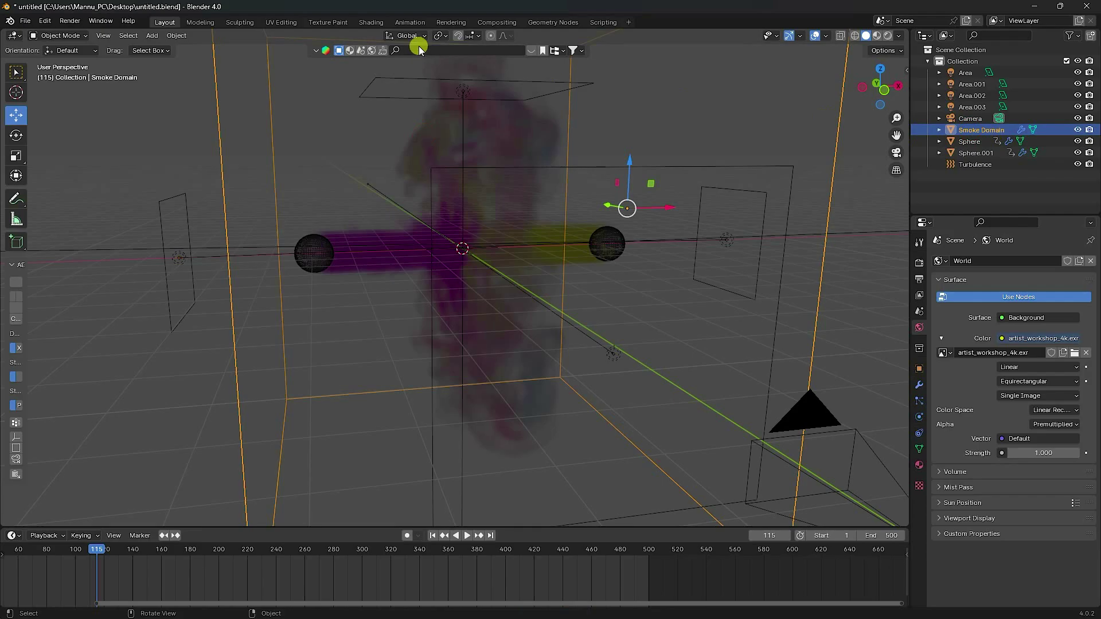
pyautogui.click(370, 22)
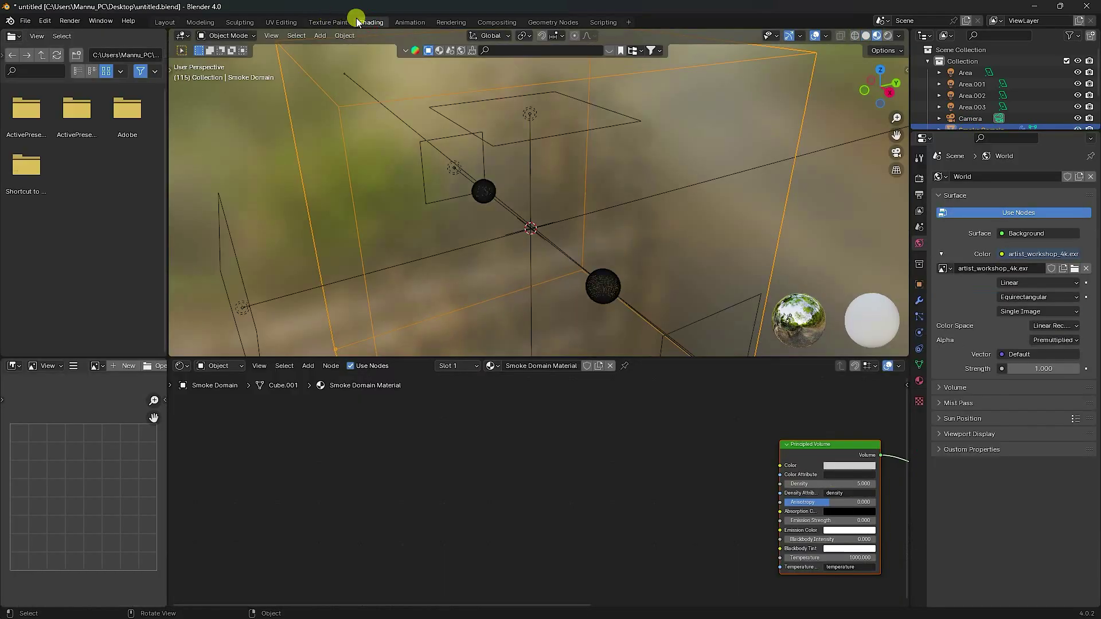
pyautogui.moveTo(553, 450); pyautogui.dragTo(283, 430, button='middle')
pyautogui.scroll(2, 284, 431)
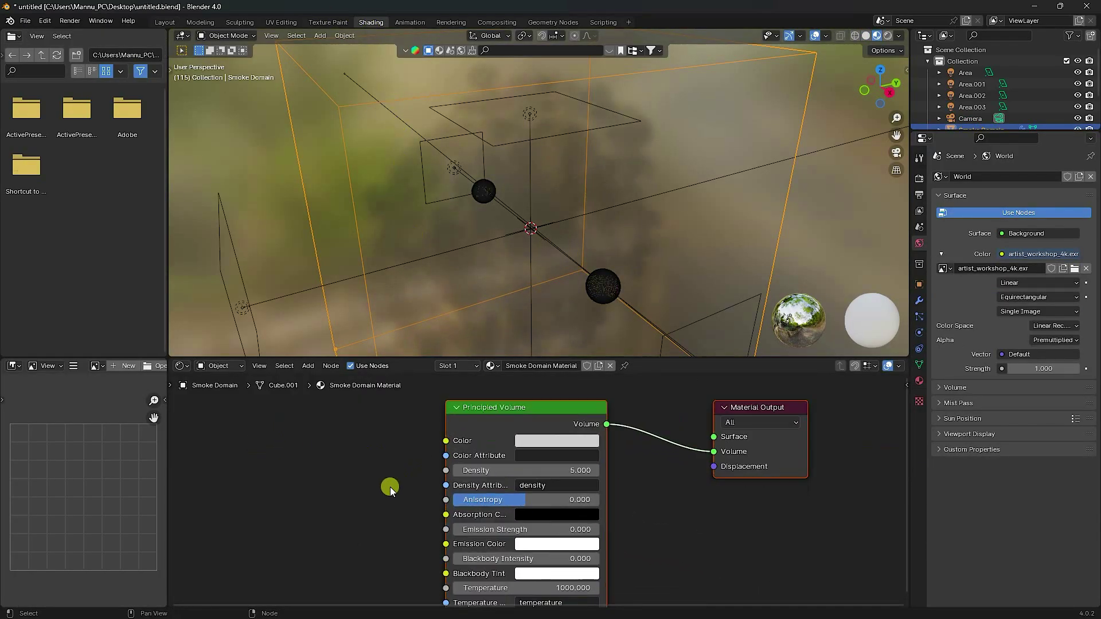
pyautogui.moveTo(388, 484); pyautogui.dragTo(553, 469, button='middle')
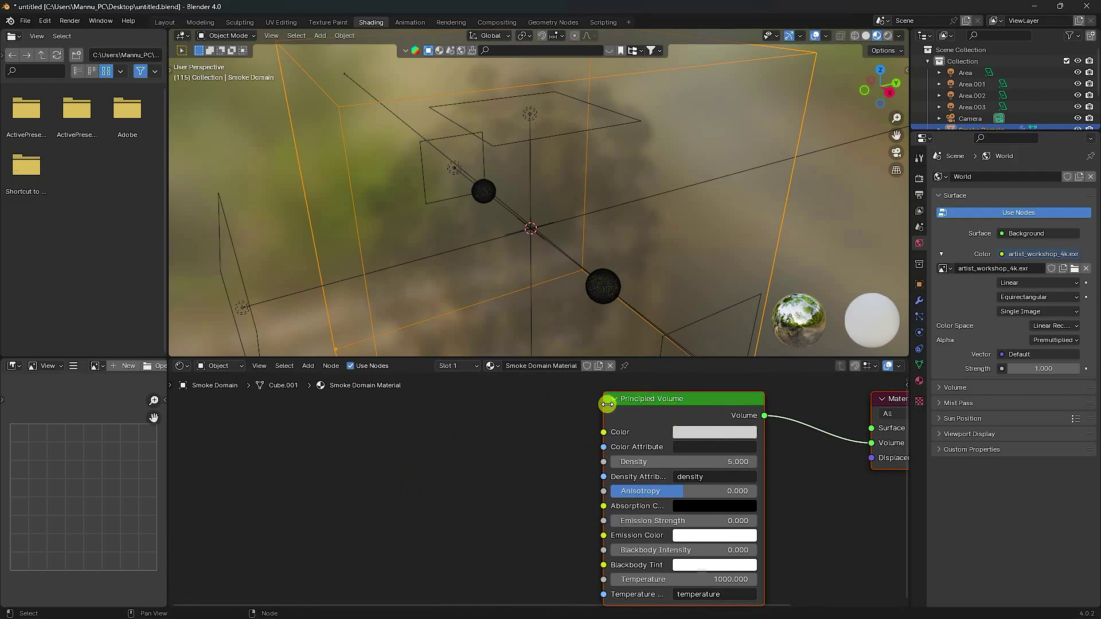
pyautogui.scroll(-1, 608, 404)
# Add an Attribute node to the Smoke Domain Material, placed before the Principled Volume node.
pyautogui.hotkey('shift', 'a')
pyautogui.click(384, 435)
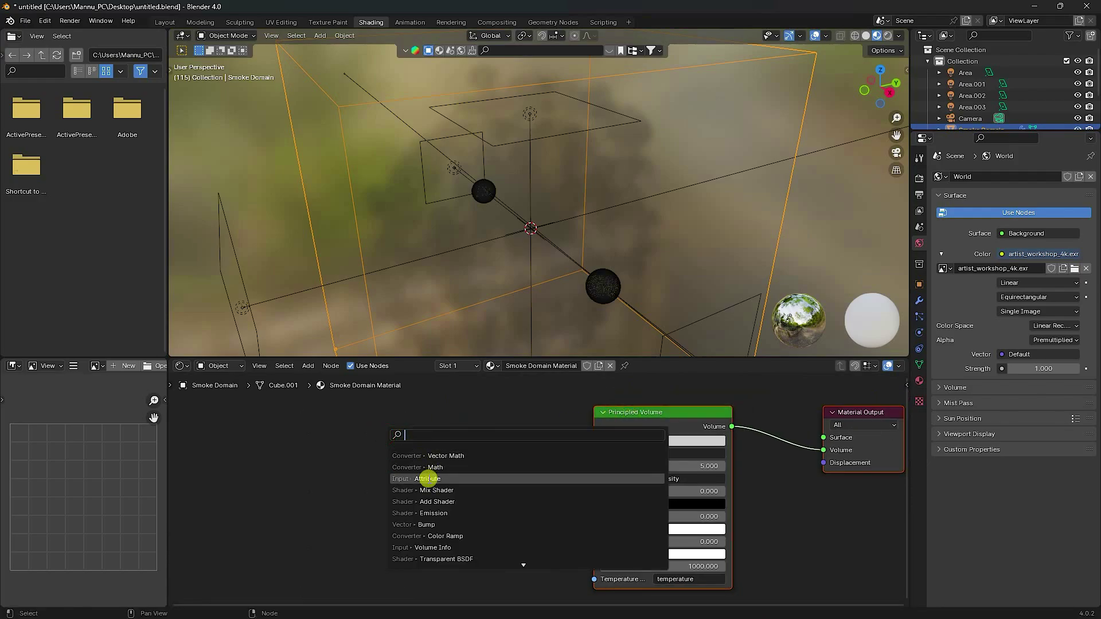
pyautogui.click(428, 478)
pyautogui.scroll(1, 367, 456)
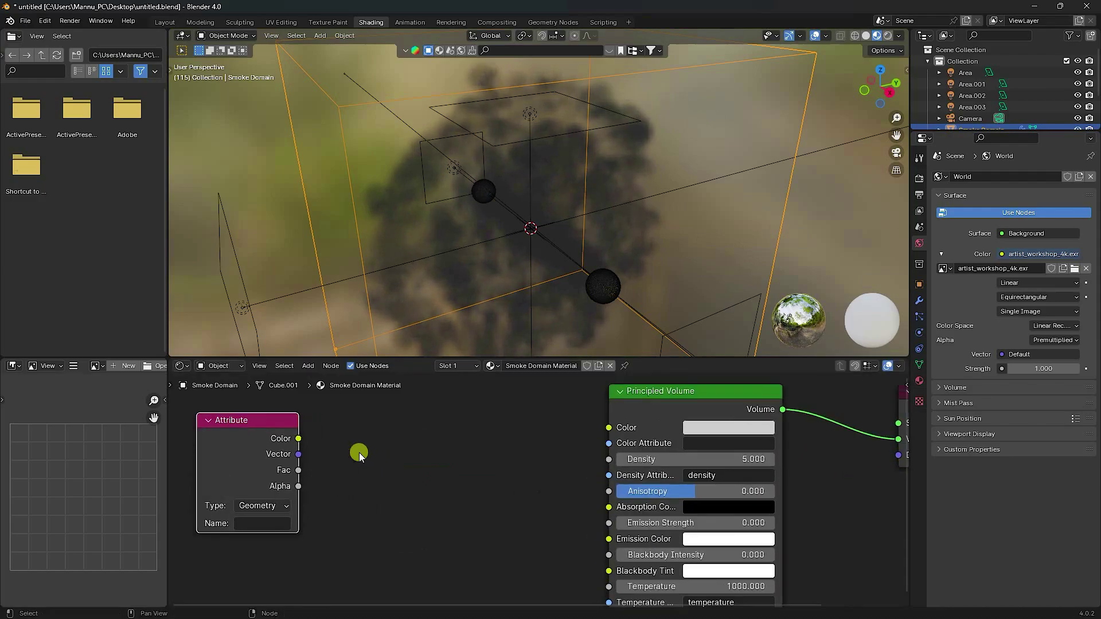
# Connect the Attribute node's Color output to the Principled Volume's Color input and name the attribute "color".
pyautogui.moveTo(298, 439); pyautogui.dragTo(609, 427)
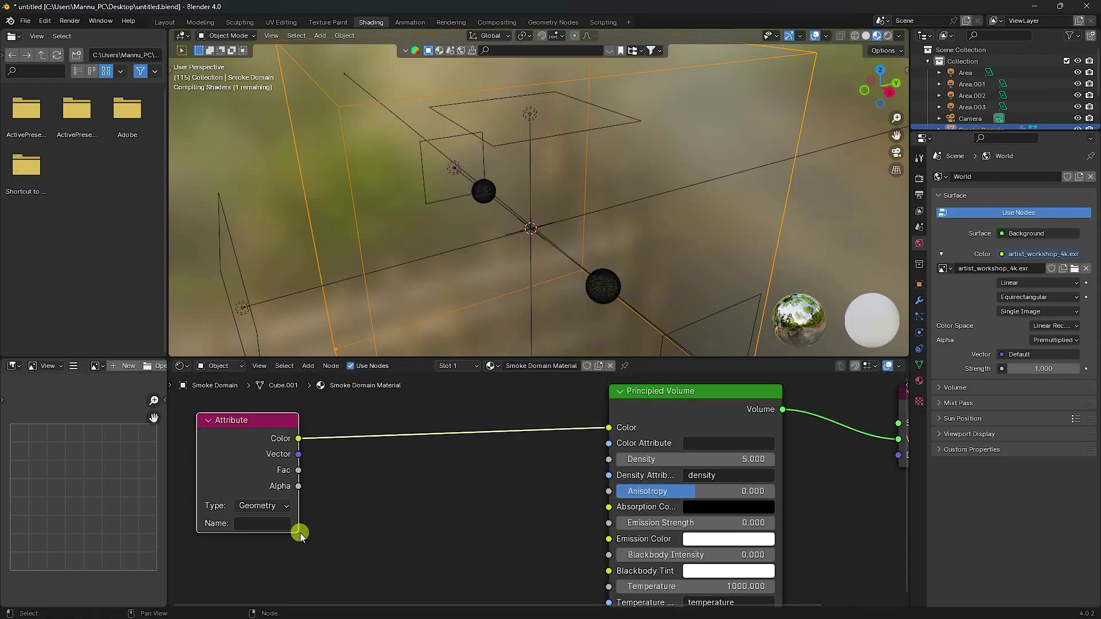
pyautogui.click(266, 520)
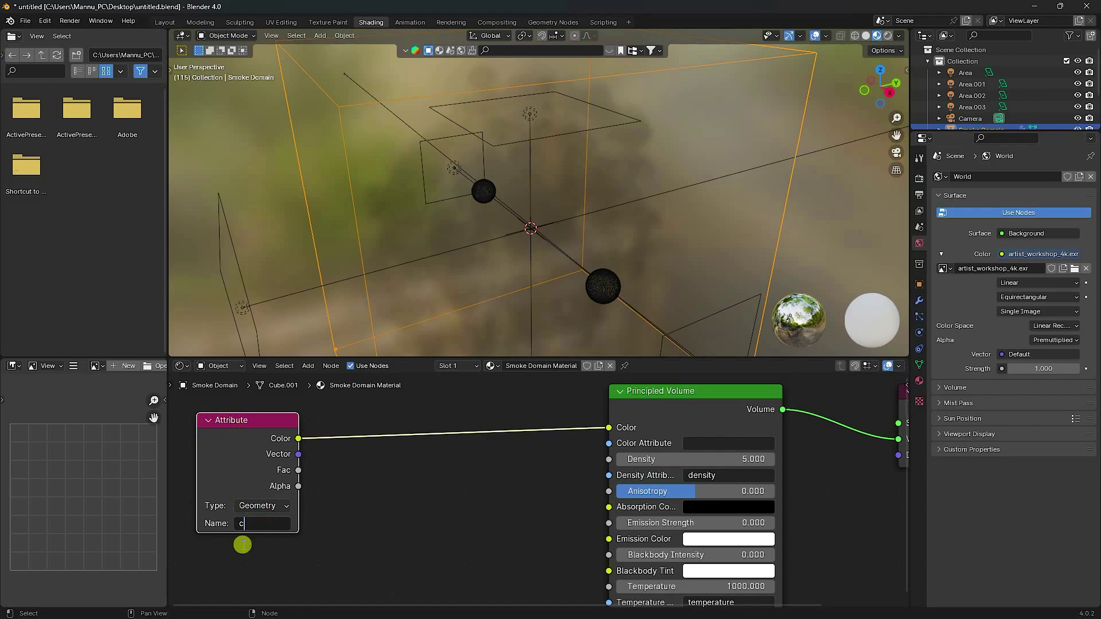
pyautogui.press('Return')
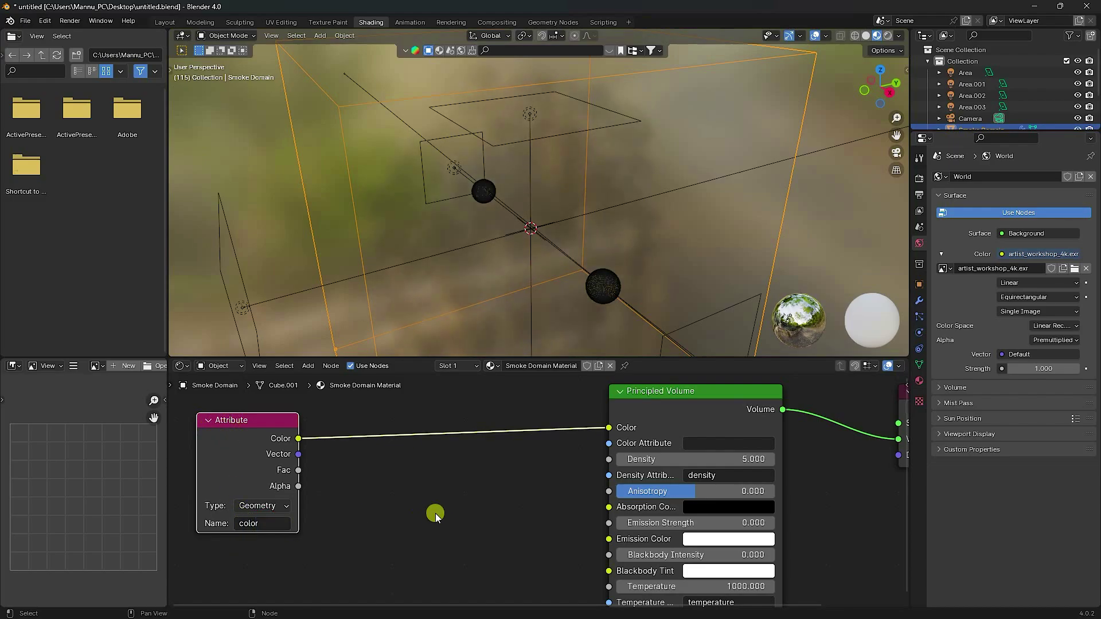
# Insert a Vector Math node between the Attribute and Principled Volume nodes, set to Scale with a value of 6.
pyautogui.hotkey('shift', 'a')
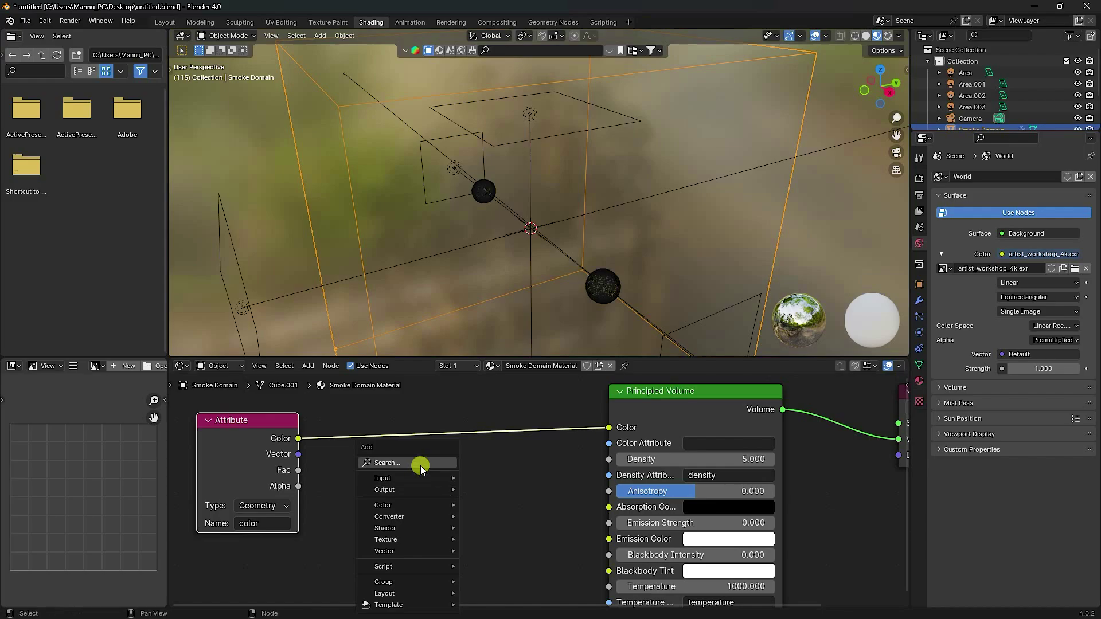
pyautogui.click(419, 465)
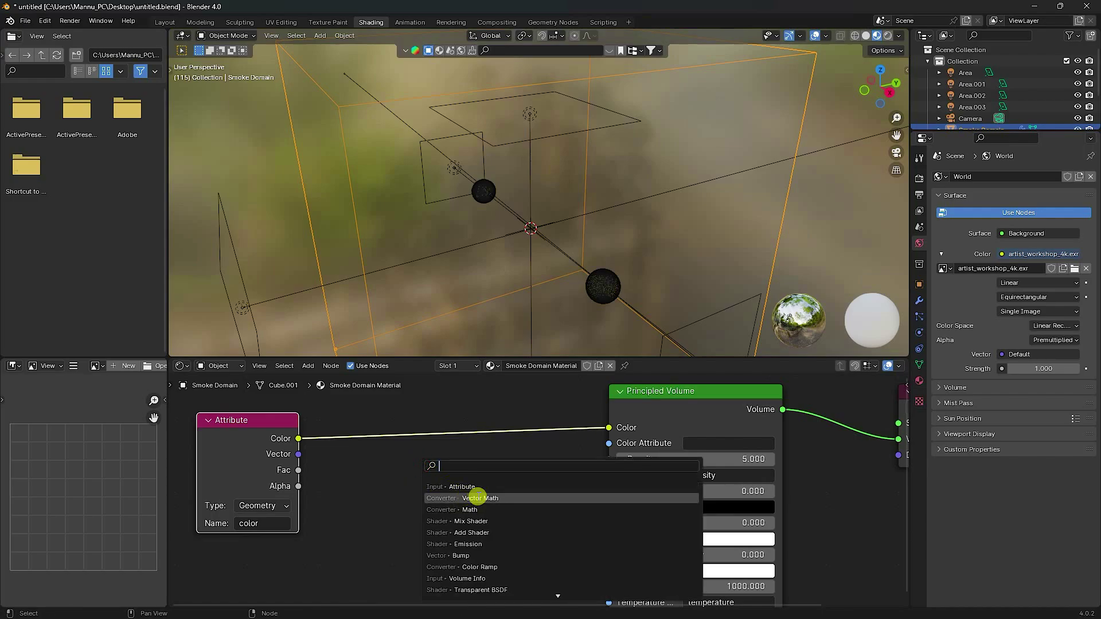
pyautogui.click(478, 497)
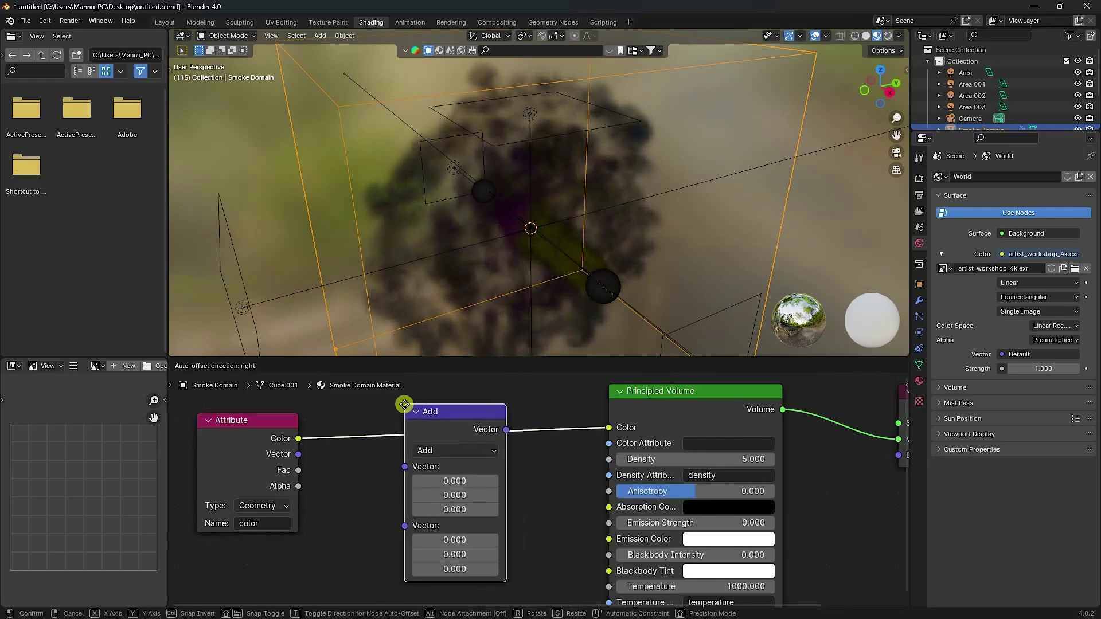
pyautogui.click(404, 426)
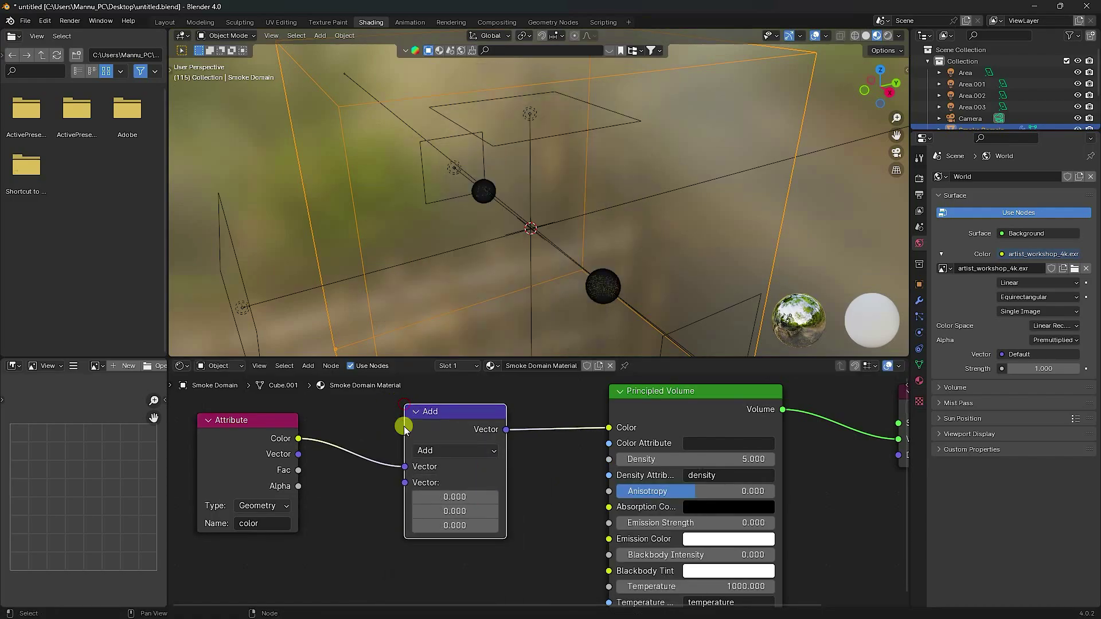
pyautogui.click(437, 450)
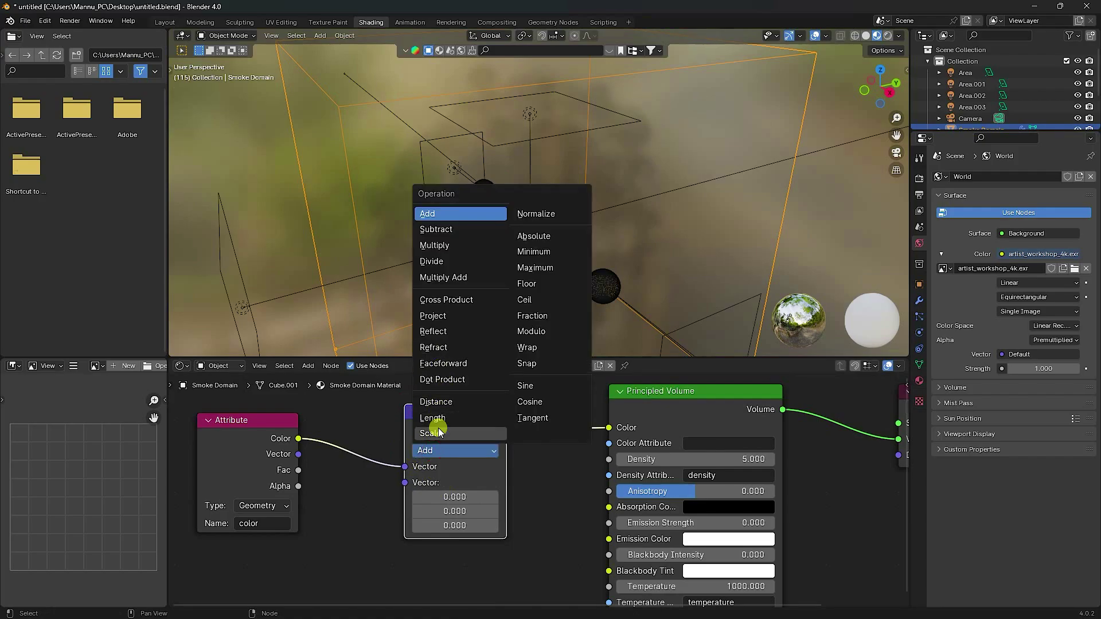
pyautogui.click(431, 434)
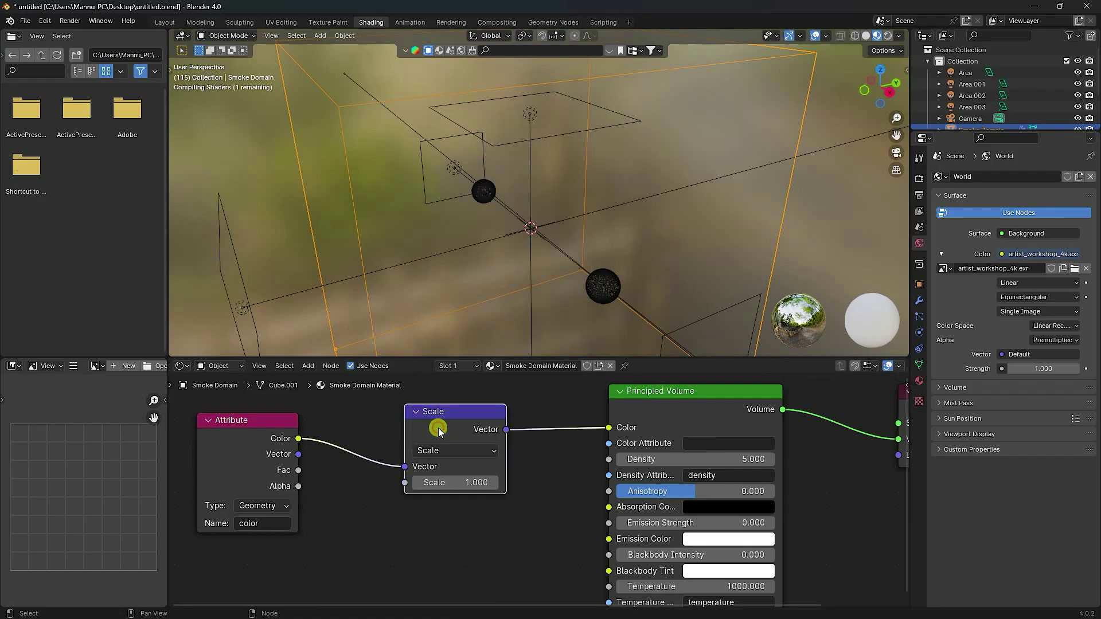
pyautogui.moveTo(464, 481); pyautogui.dragTo(462, 482)
pyautogui.click(462, 481)
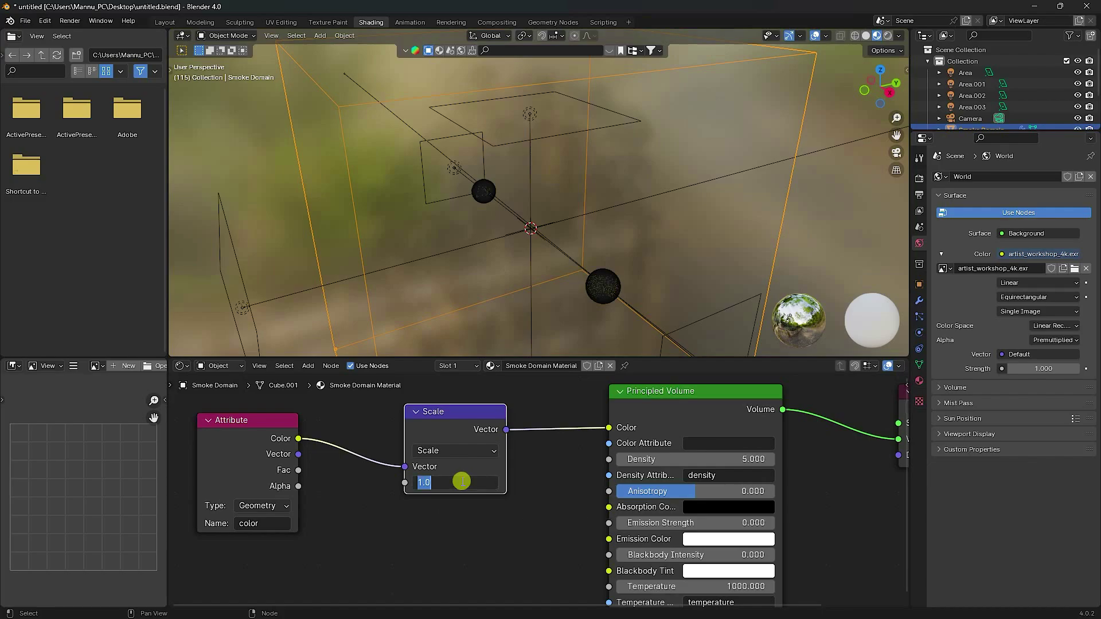
pyautogui.write('6')
pyautogui.press('Return')
# Set the Principled Volume's Density to 30.
pyautogui.moveTo(517, 279); pyautogui.dragTo(519, 240, button='middle')
pyautogui.click(692, 461)
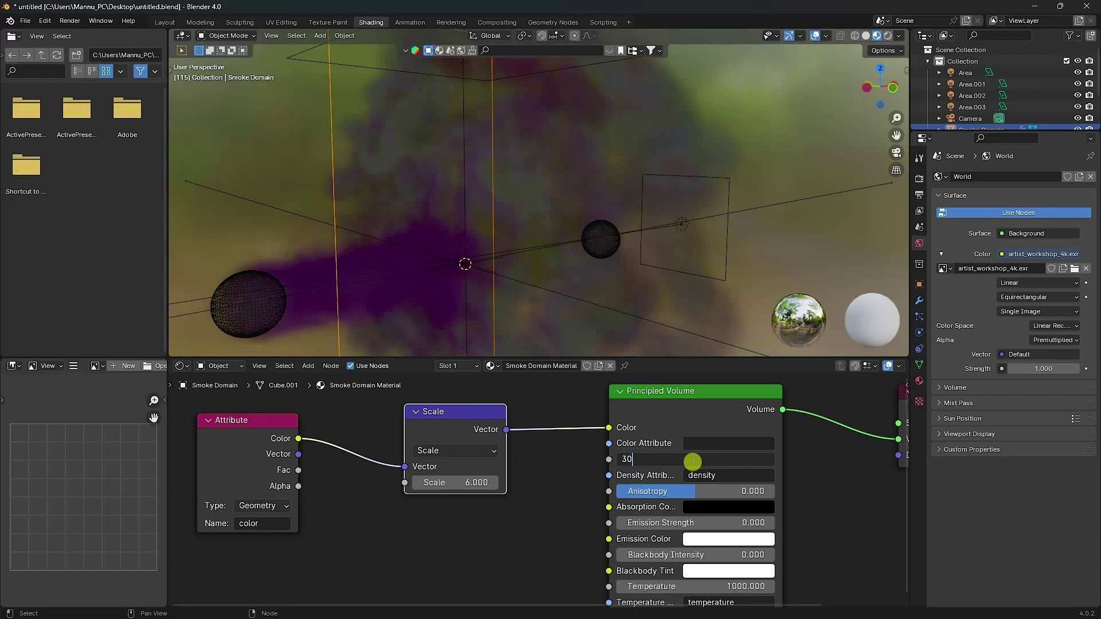
pyautogui.press('Return')
pyautogui.moveTo(545, 277); pyautogui.dragTo(509, 226, button='middle')
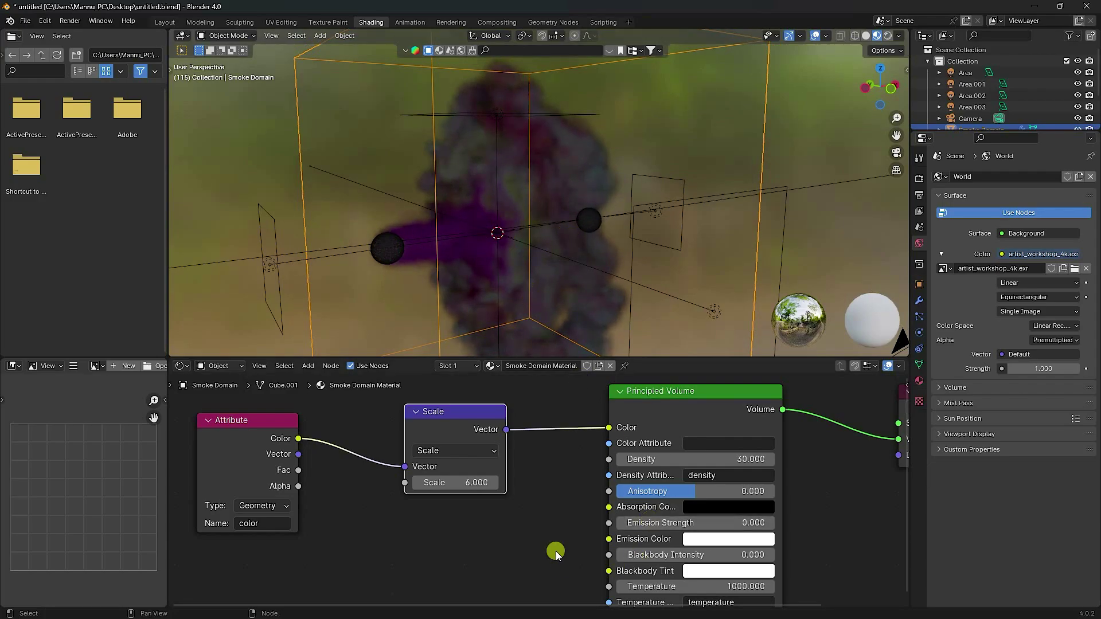
pyautogui.scroll(-1, 556, 552)
pyautogui.moveTo(549, 549)
pyautogui.mouseDown(button='middle')
pyautogui.moveTo(427, 550)
pyautogui.moveTo(536, 550)
pyautogui.mouseUp(button='middle')
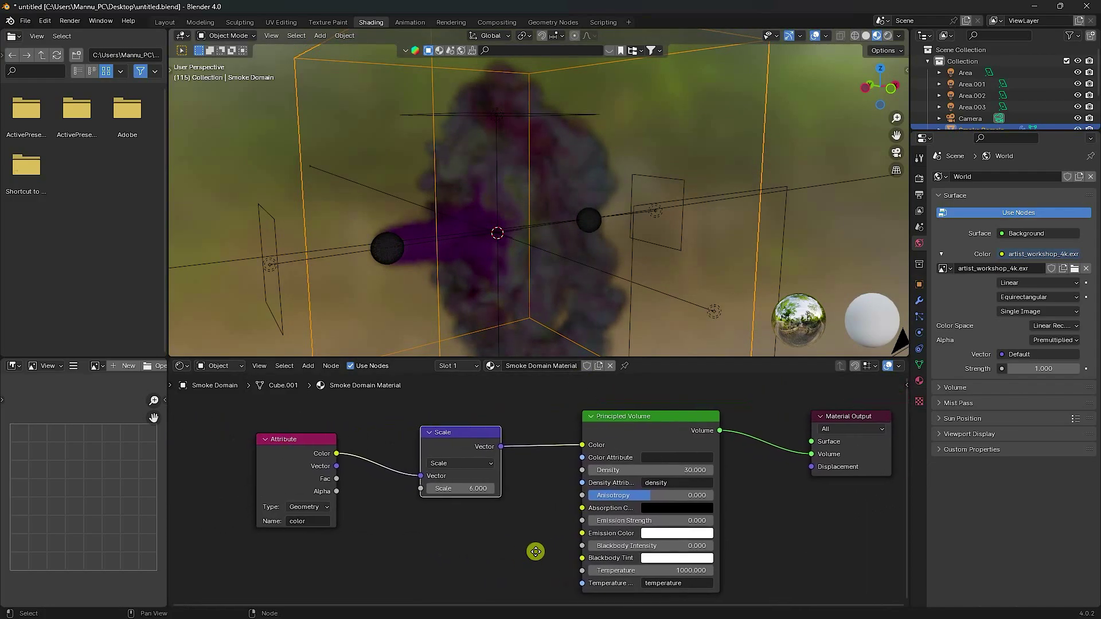
# In the Layout workspace, set the render engine to Cycles on GPU Compute with 128 maximum render samples.
pyautogui.click(166, 24)
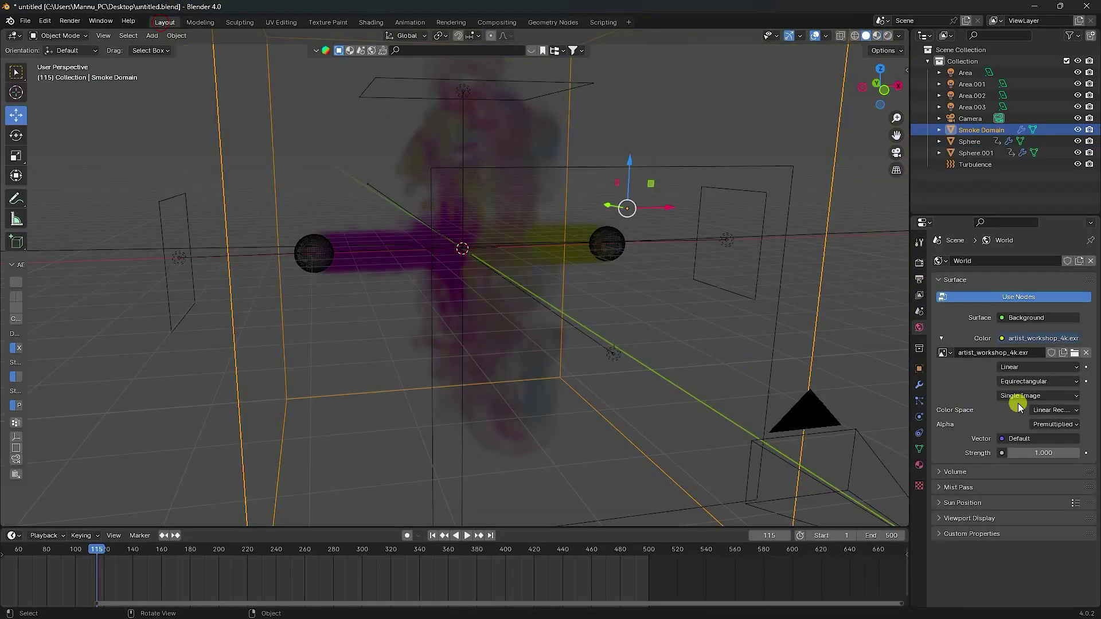
pyautogui.click(918, 262)
pyautogui.click(1035, 261)
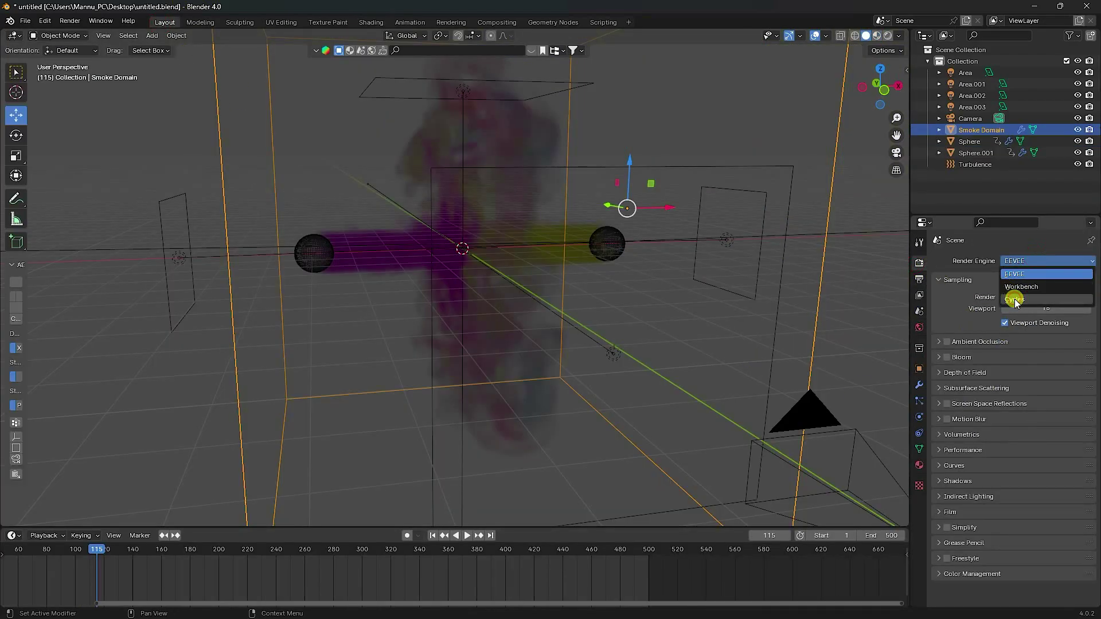
pyautogui.click(1015, 301)
pyautogui.click(1021, 289)
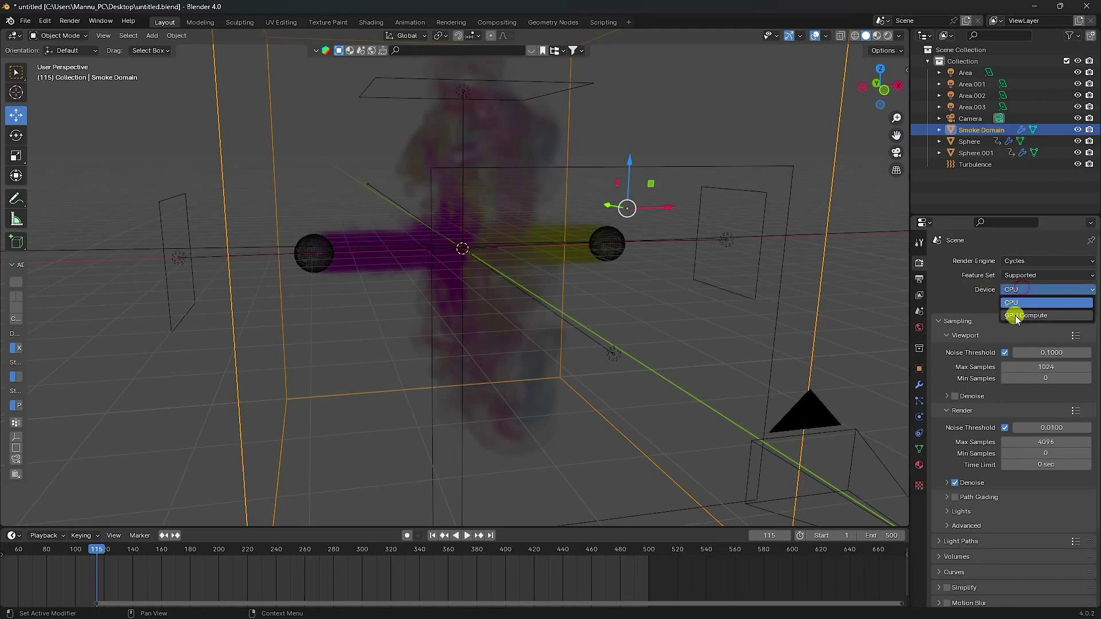
pyautogui.click(1015, 315)
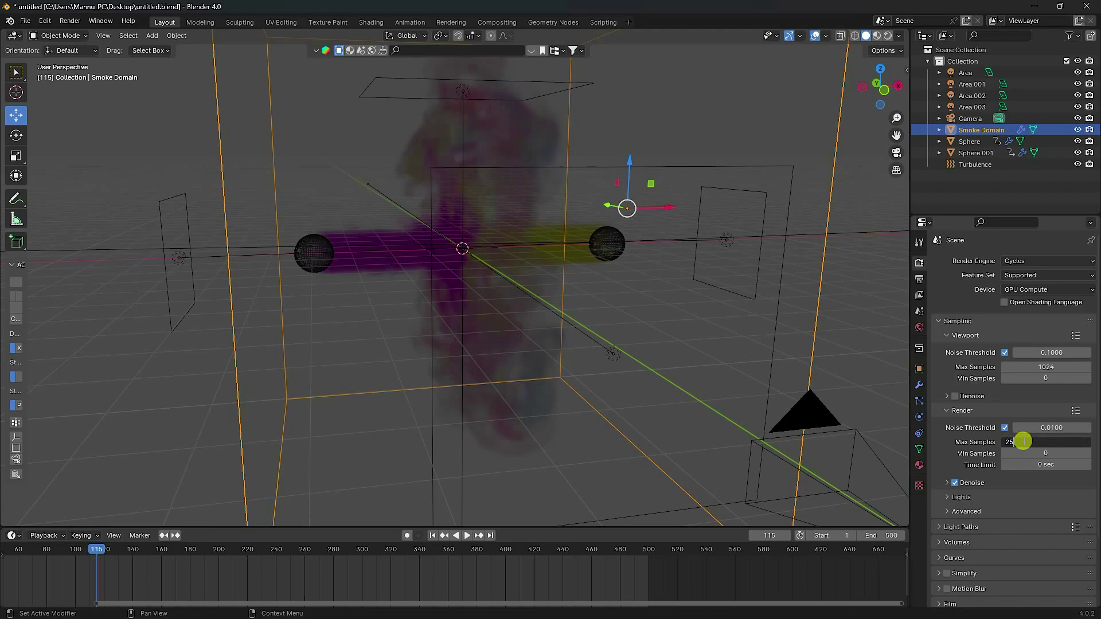
pyautogui.press('Return')
pyautogui.press('Return')
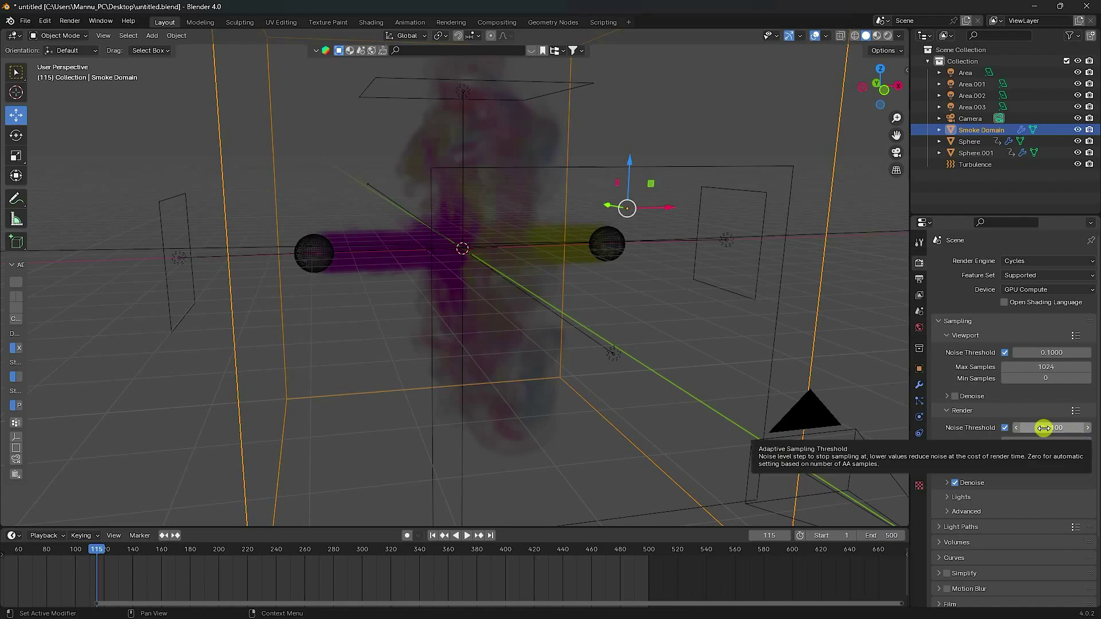
# Add a plane mesh and move it about 3.8 m down along Z below the smoke.
pyautogui.click(150, 36)
pyautogui.moveTo(177, 52)
pyautogui.click(314, 50)
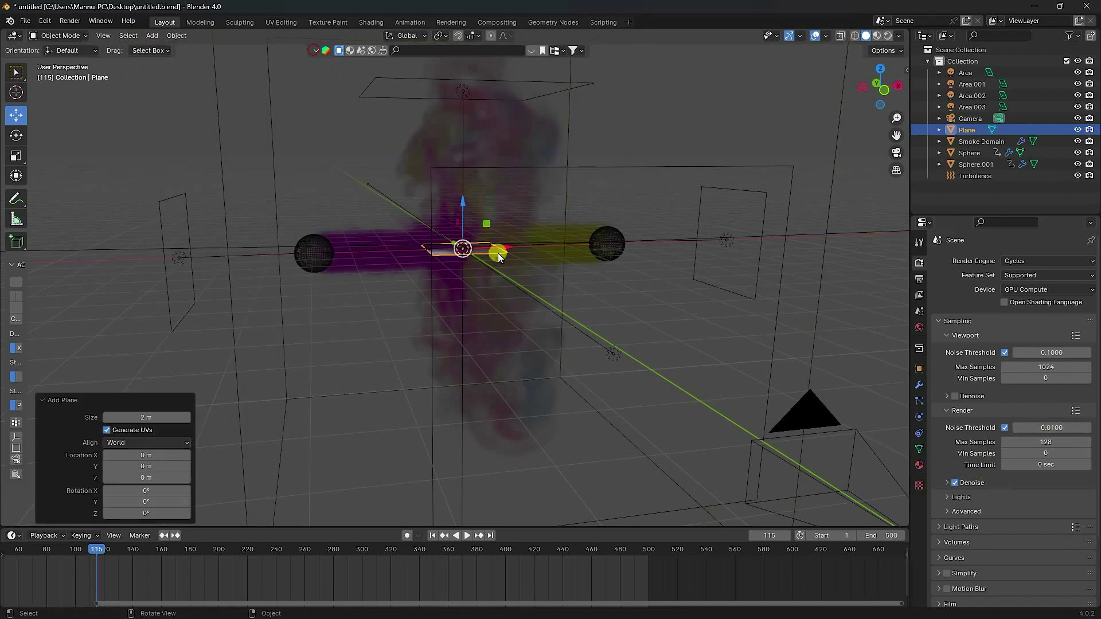
pyautogui.moveTo(463, 202); pyautogui.dragTo(490, 327)
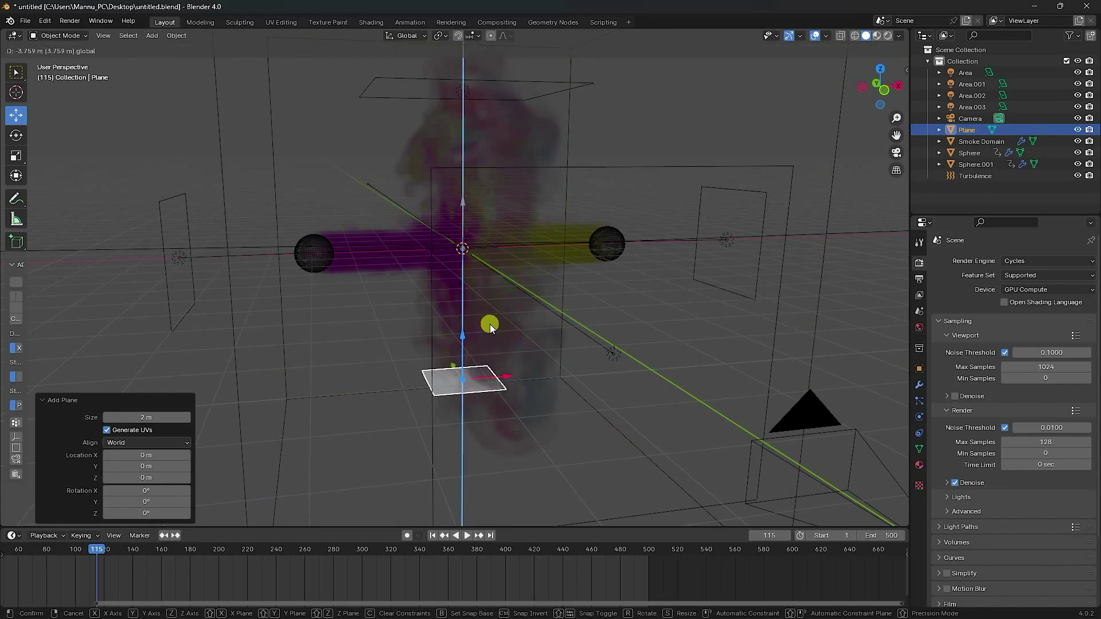
pyautogui.click(491, 327)
# Scale the plane up uniformly in successive passes of about 4.6, 2.3 and 1.8 to form a large floor.
pyautogui.press('s')
pyautogui.click(593, 309)
pyautogui.press('s')
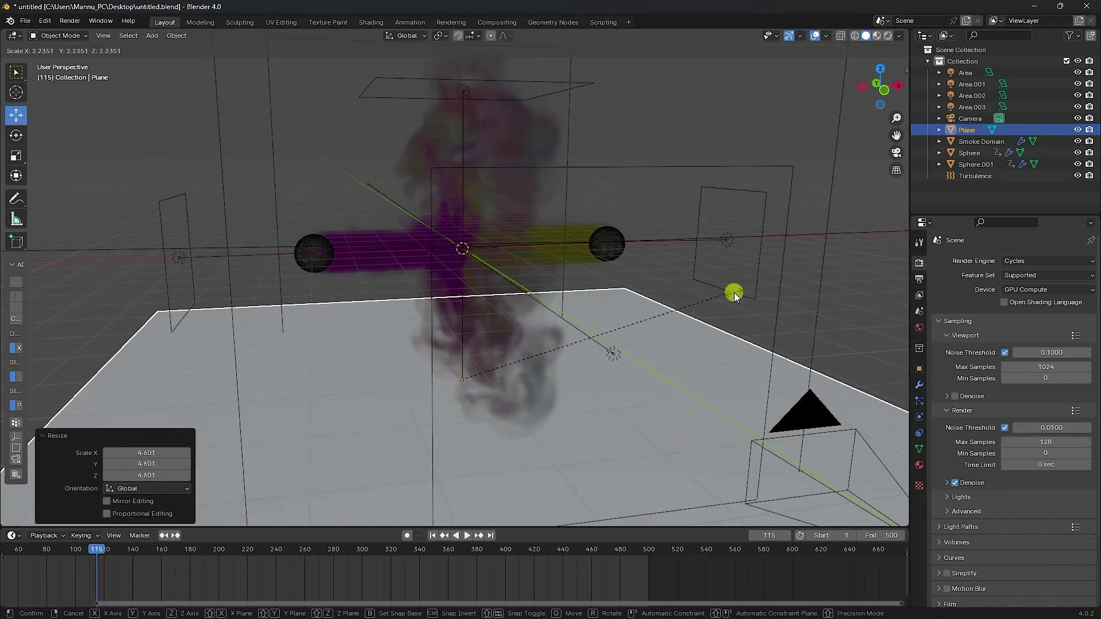
pyautogui.scroll(-6, 557, 301)
pyautogui.moveTo(528, 305); pyautogui.dragTo(460, 320, button='middle')
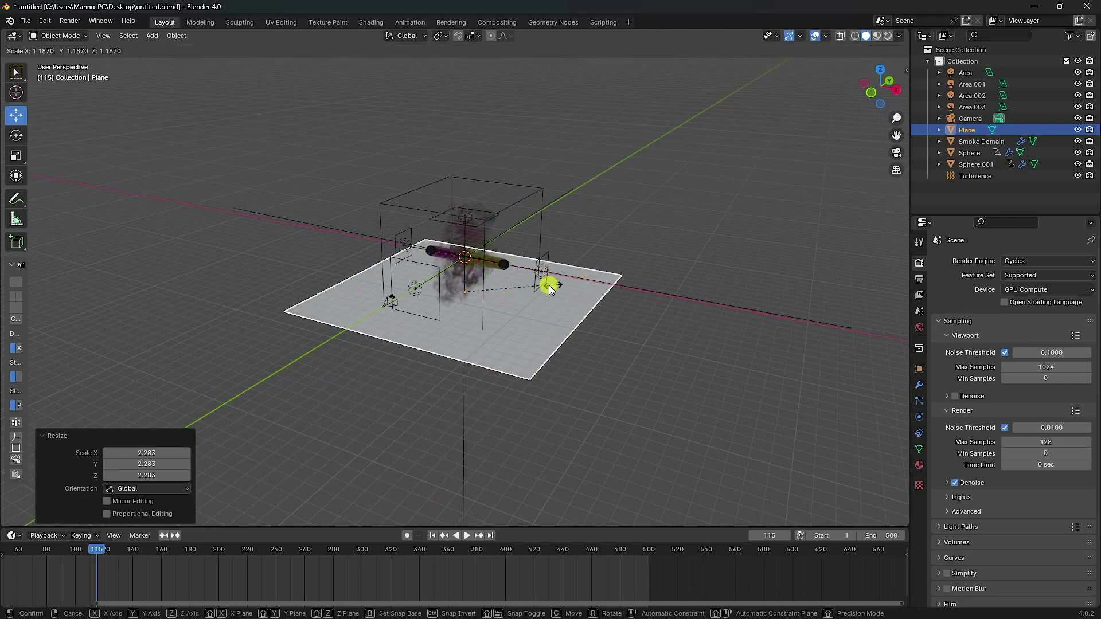
pyautogui.click(572, 284)
# Extrude the plane's back edge, behind the smoke on the side opposite the camera, in Edit Mode with edge selection.
pyautogui.scroll(4, 583, 250)
pyautogui.moveTo(525, 270); pyautogui.dragTo(441, 294, button='middle')
pyautogui.click(60, 35)
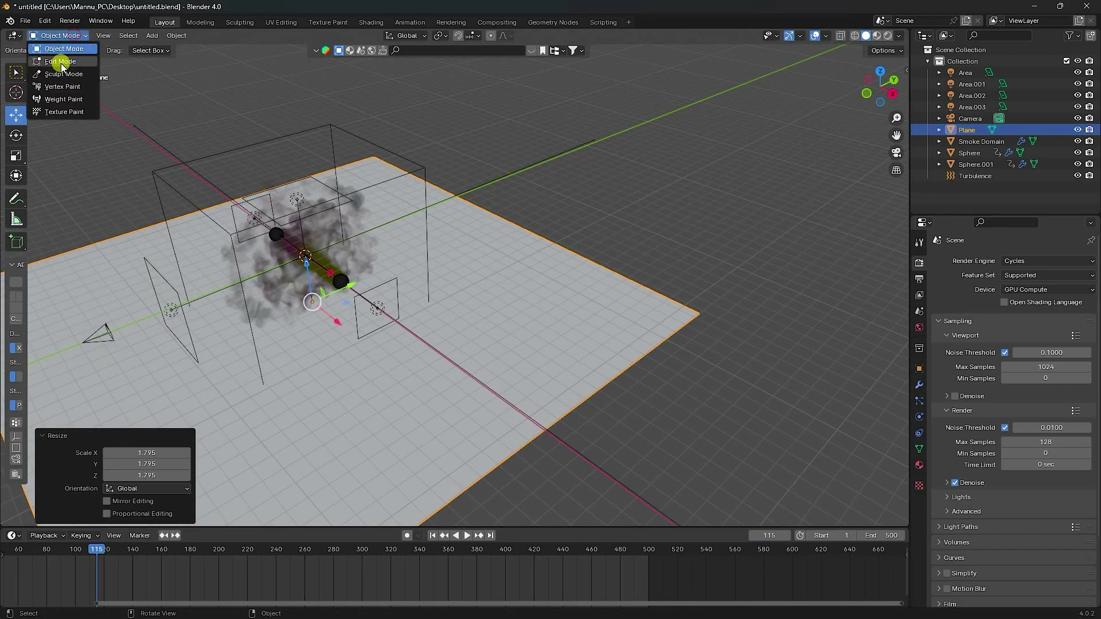
pyautogui.click(60, 61)
pyautogui.click(109, 36)
pyautogui.click(531, 230)
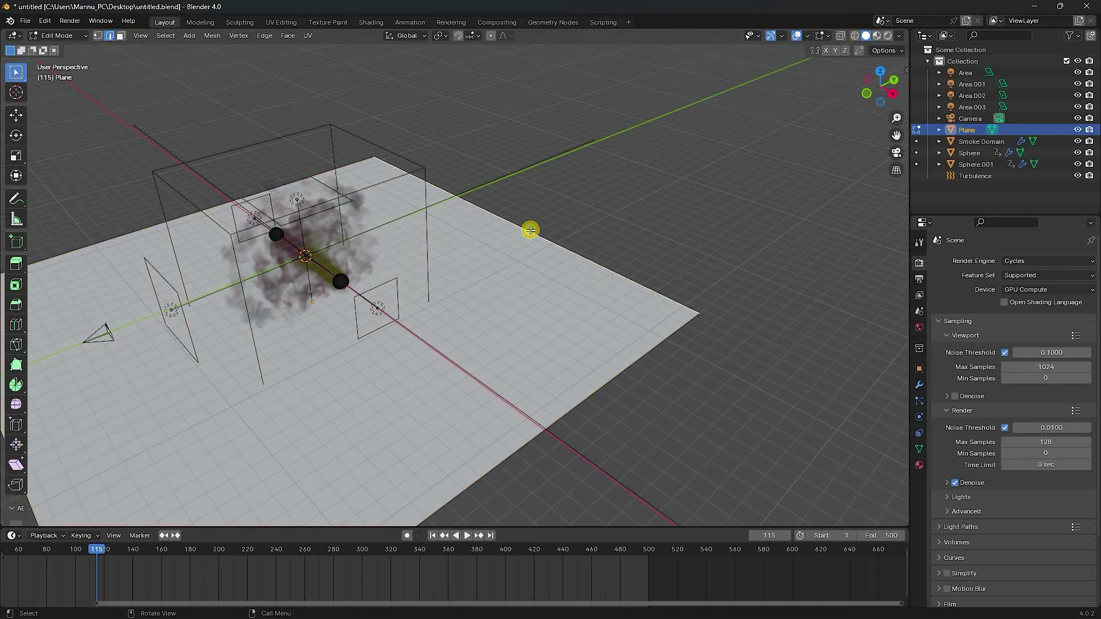
pyautogui.press('e')
pyautogui.click(524, 179)
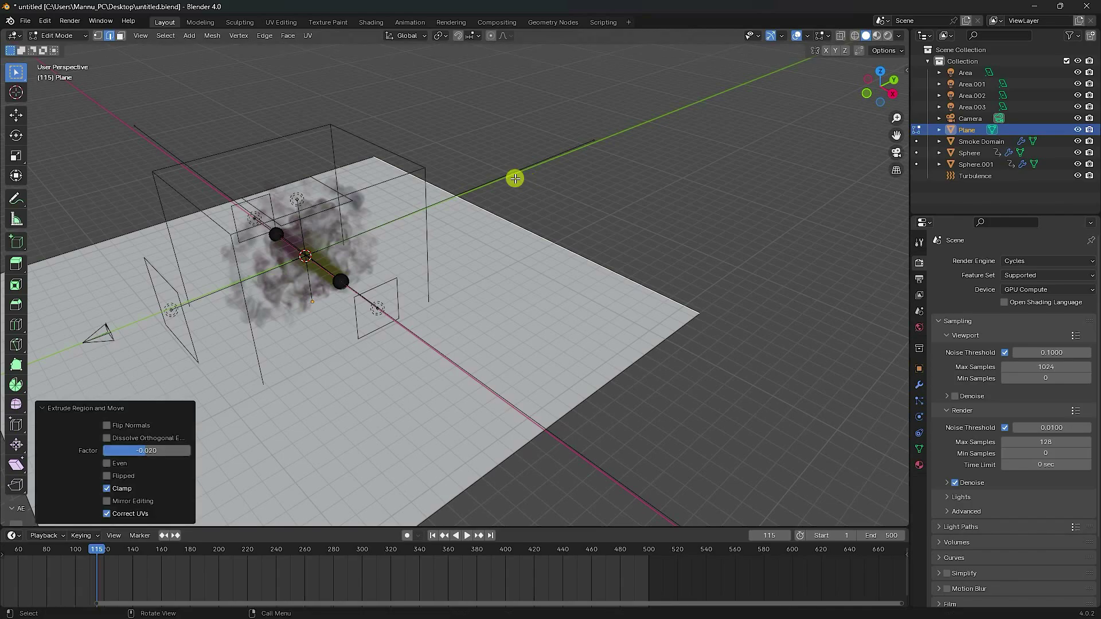
# Raise the extruded edge about 19.8 m along Z to form a back wall, then extend the wall slightly higher.
pyautogui.click(15, 117)
pyautogui.moveTo(462, 305); pyautogui.dragTo(481, 256, button='middle')
pyautogui.moveTo(516, 255); pyautogui.dragTo(518, 30)
pyautogui.moveTo(510, 206); pyautogui.dragTo(540, 257, button='middle')
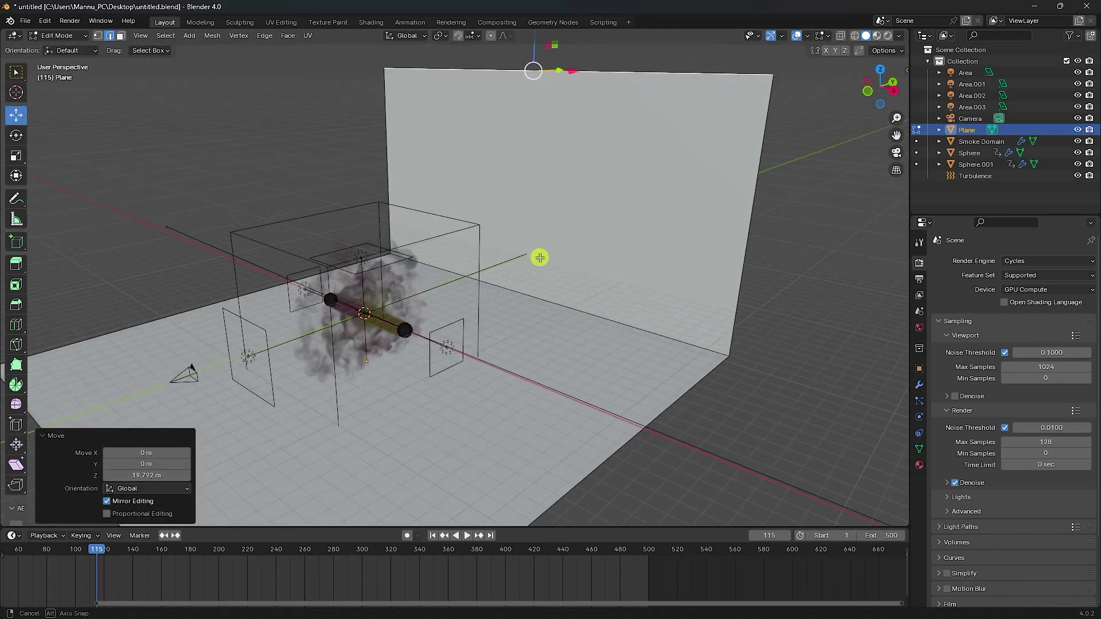
pyautogui.scroll(-3, 515, 95)
pyautogui.moveTo(514, 102); pyautogui.dragTo(513, 68)
# Add a Bevel modifier to the plane with an amount of 0.2 m and 30 segments to round the floor-to-wall corner.
pyautogui.click(498, 286)
pyautogui.scroll(3, 549, 300)
pyautogui.keyDown('shift'); pyautogui.moveTo(549, 300); pyautogui.dragTo(445, 300, button='middle'); pyautogui.keyUp('shift')
pyautogui.click(919, 385)
pyautogui.click(946, 261)
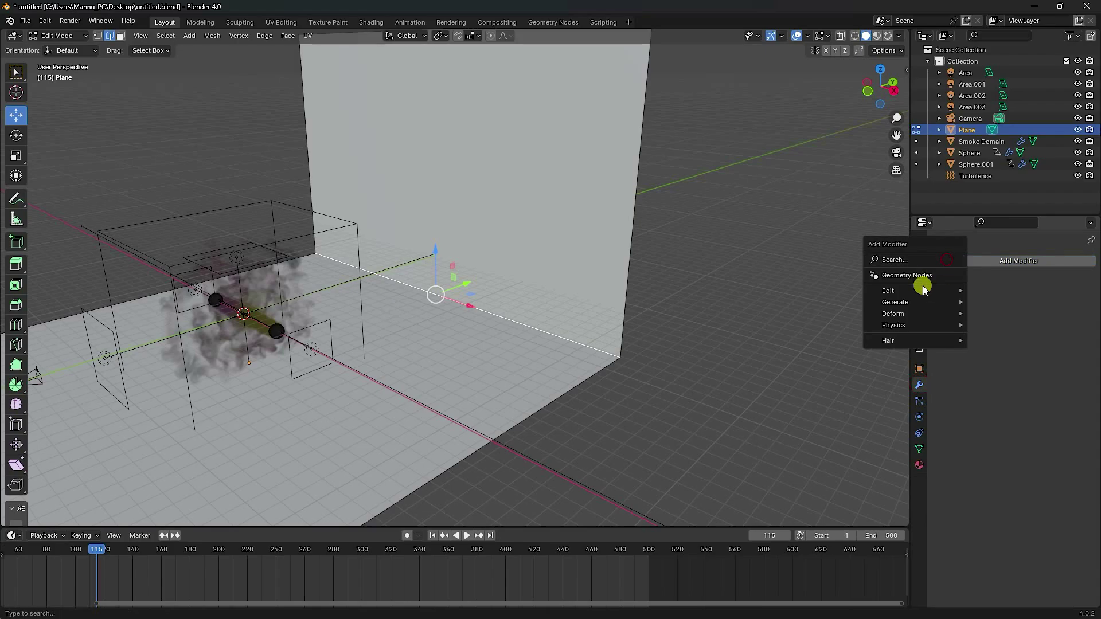
pyautogui.moveTo(914, 300)
pyautogui.click(1004, 308)
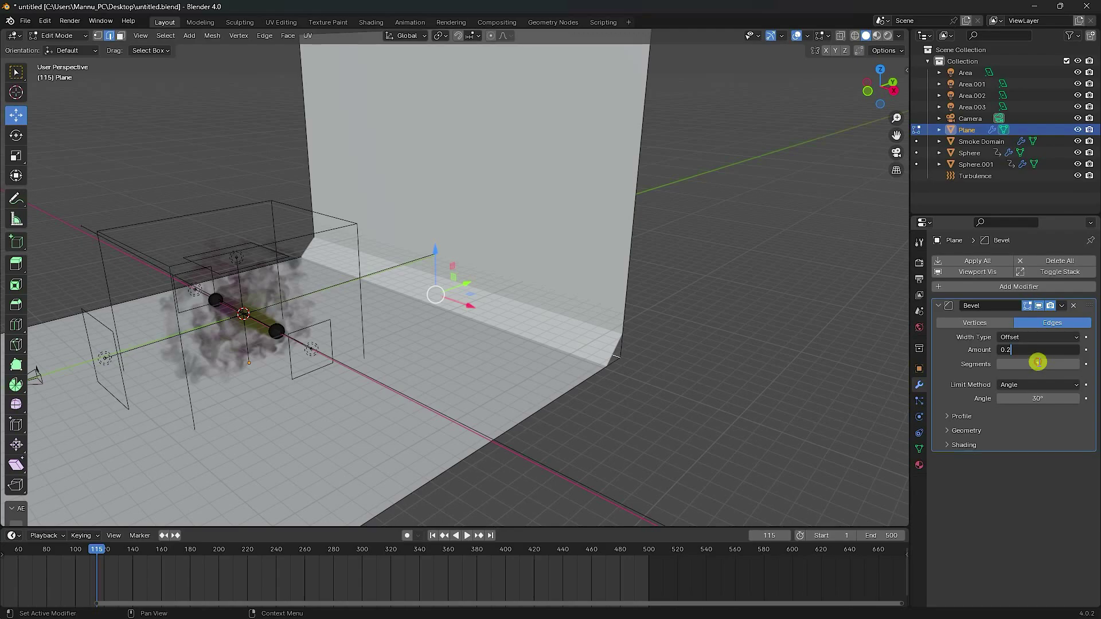
pyautogui.press('Return')
pyautogui.click(1038, 362)
pyautogui.write('3')
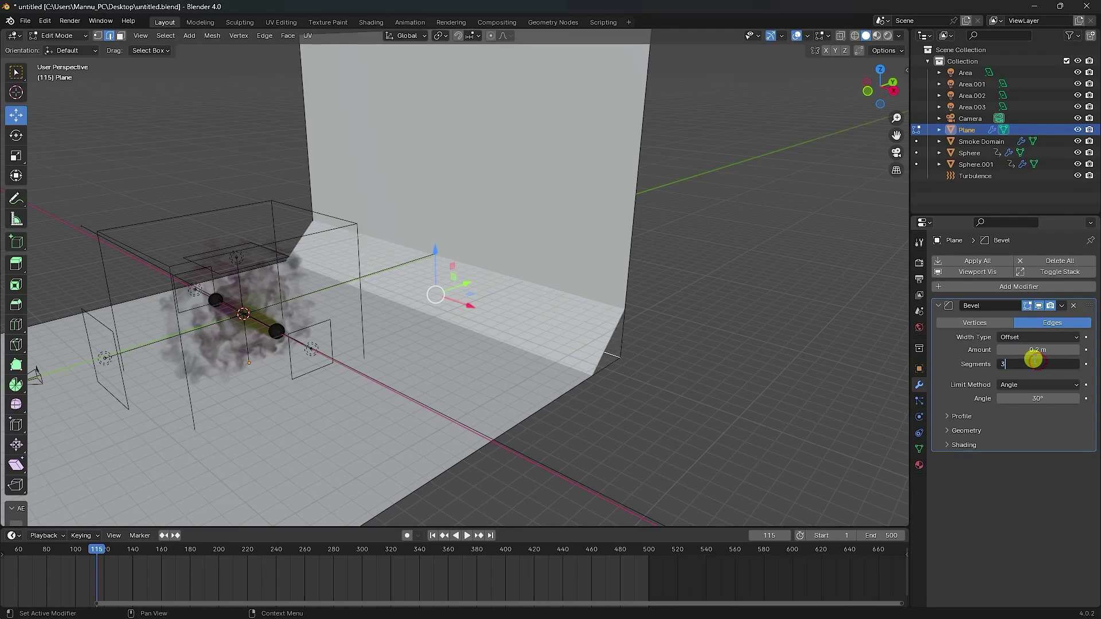
pyautogui.write('0')
pyautogui.press('Return')
# Return the backdrop plane to Object Mode and shade it smooth.
pyautogui.click(57, 35)
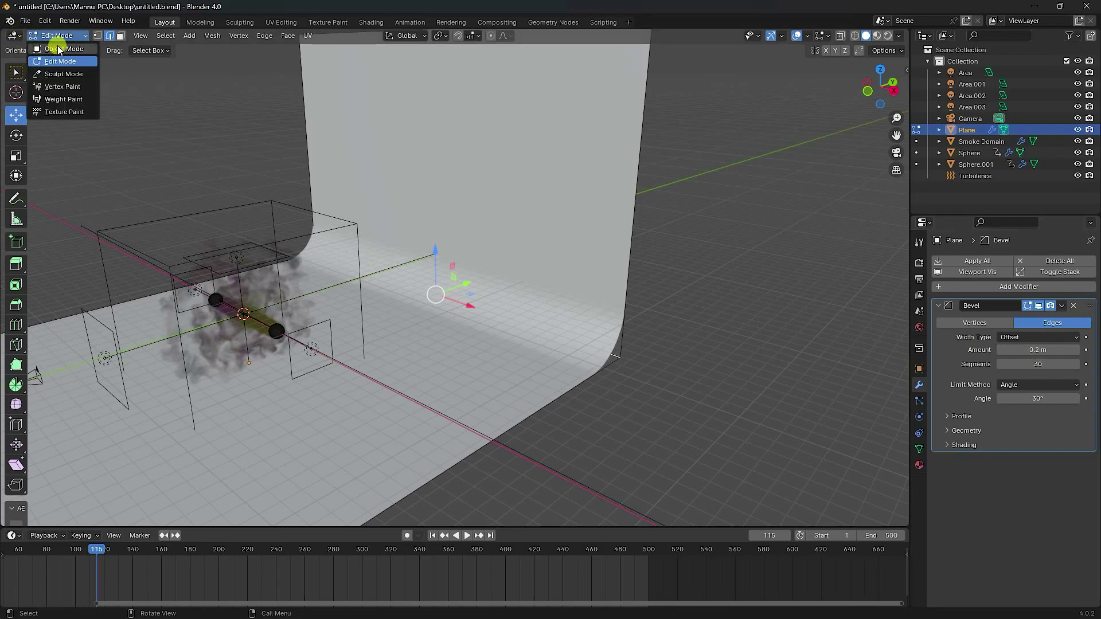
pyautogui.click(60, 50)
pyautogui.rightClick(497, 201)
pyautogui.click(497, 201)
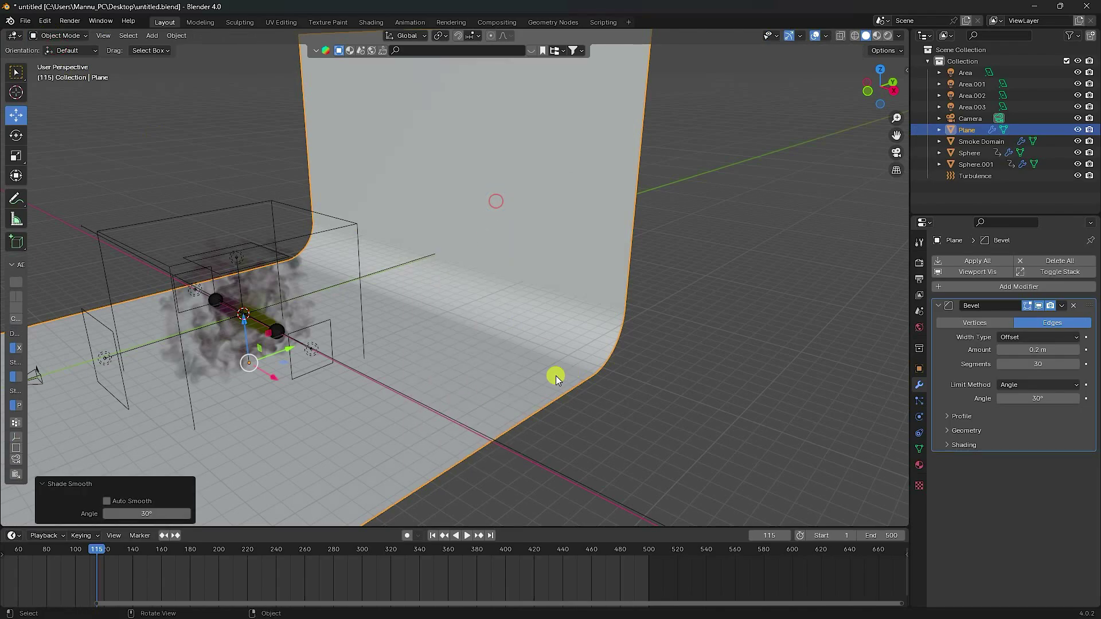
# Give the backdrop plane a new material with a black base color and a roughness of 0.4.
pyautogui.press('KP_0')
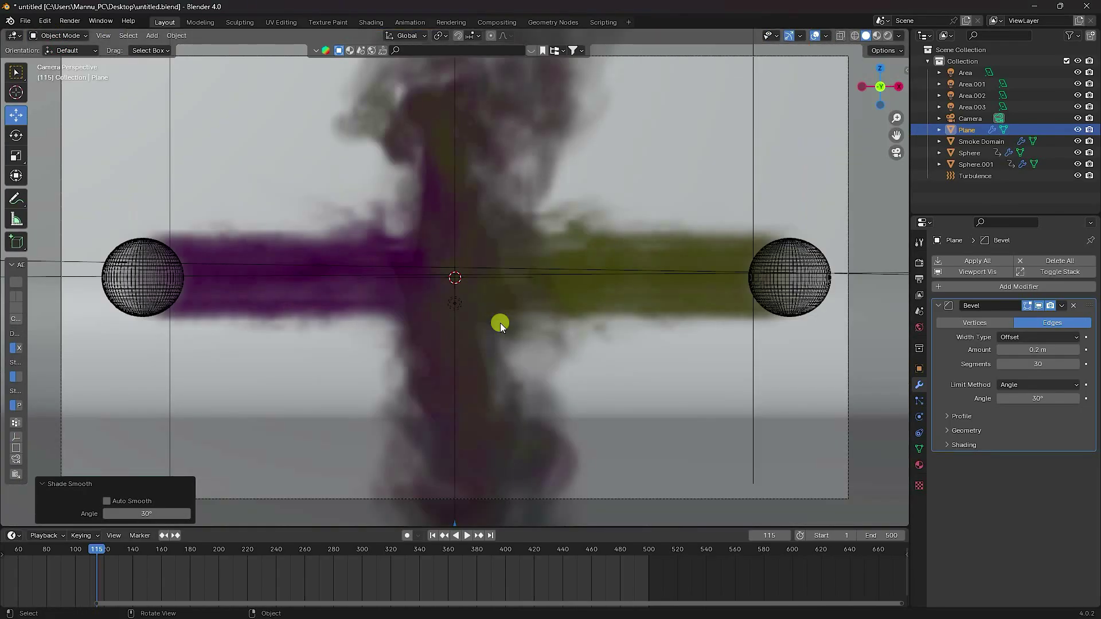
pyautogui.scroll(1, 528, 331)
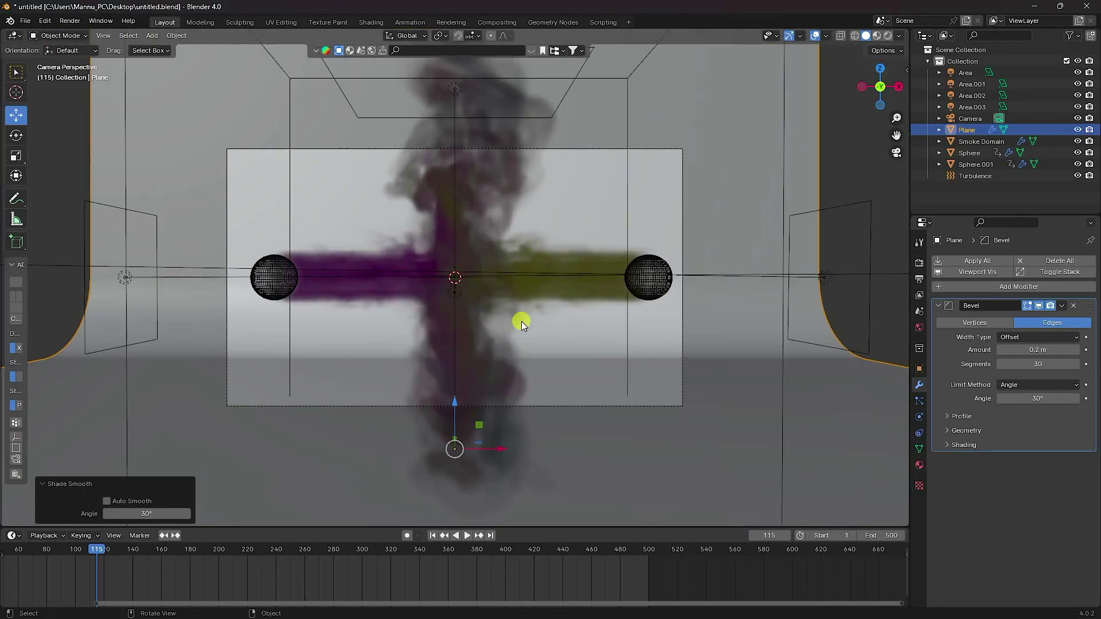
pyautogui.click(919, 465)
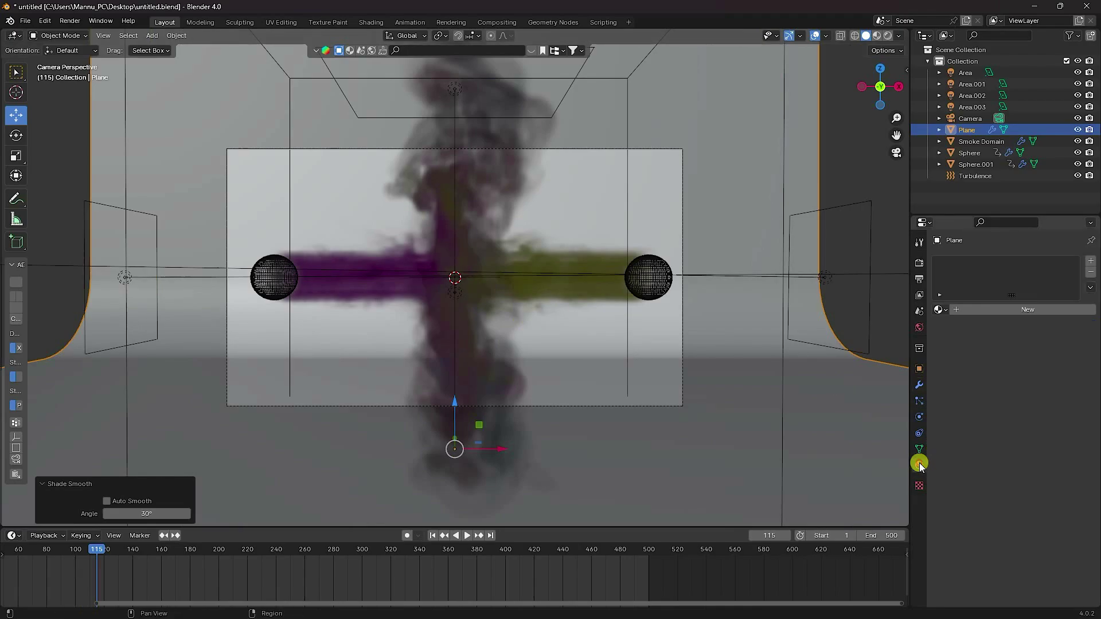
pyautogui.click(1000, 309)
pyautogui.click(1025, 383)
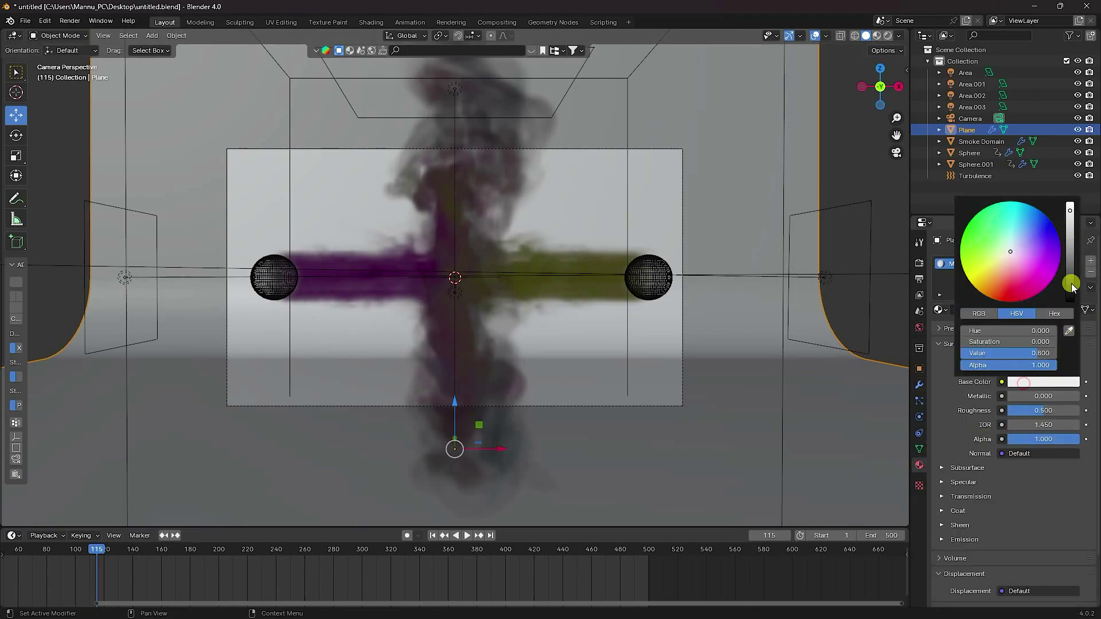
pyautogui.moveTo(1071, 283); pyautogui.dragTo(1071, 301)
pyautogui.click(1035, 412)
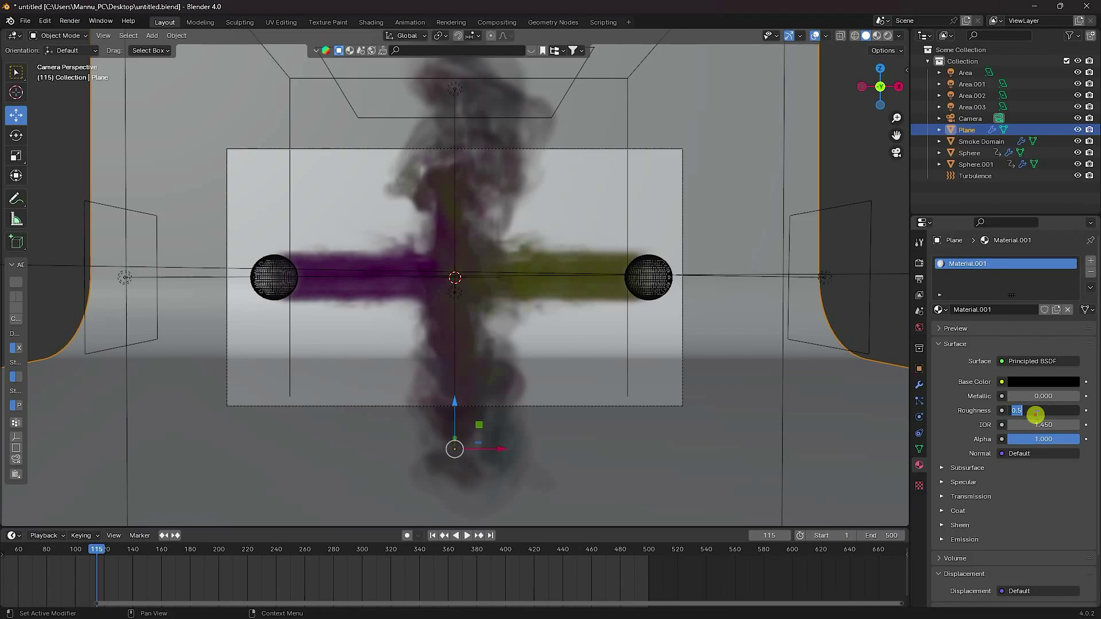
pyautogui.write('0.4')
pyautogui.press('Return')
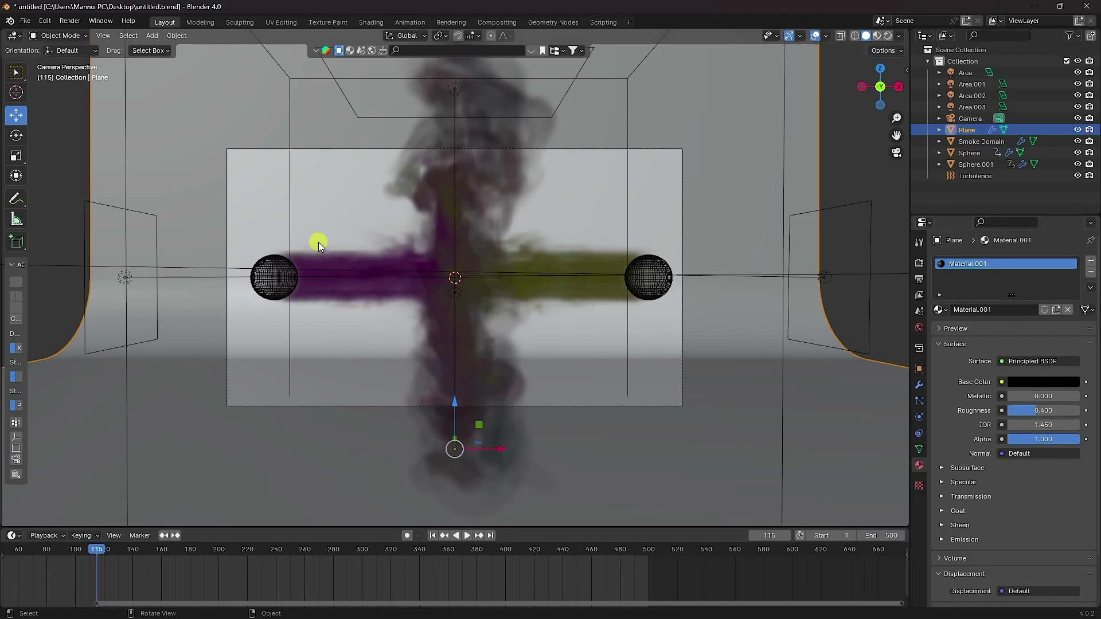
# Save the project and test-render frame 115, closing the render result after viewing it.
pyautogui.click(25, 20)
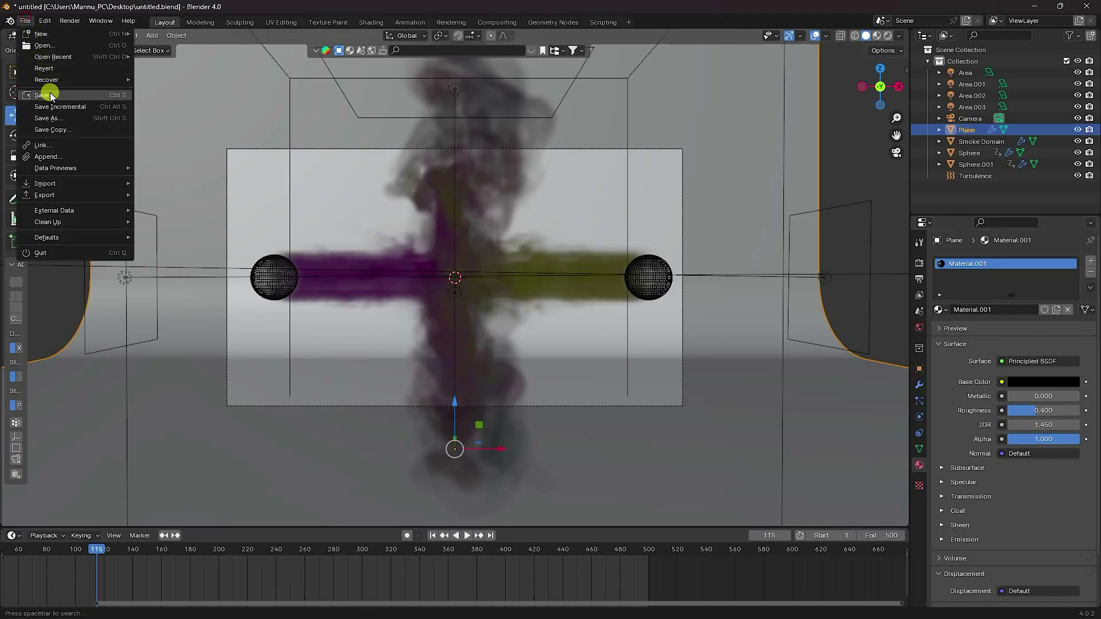
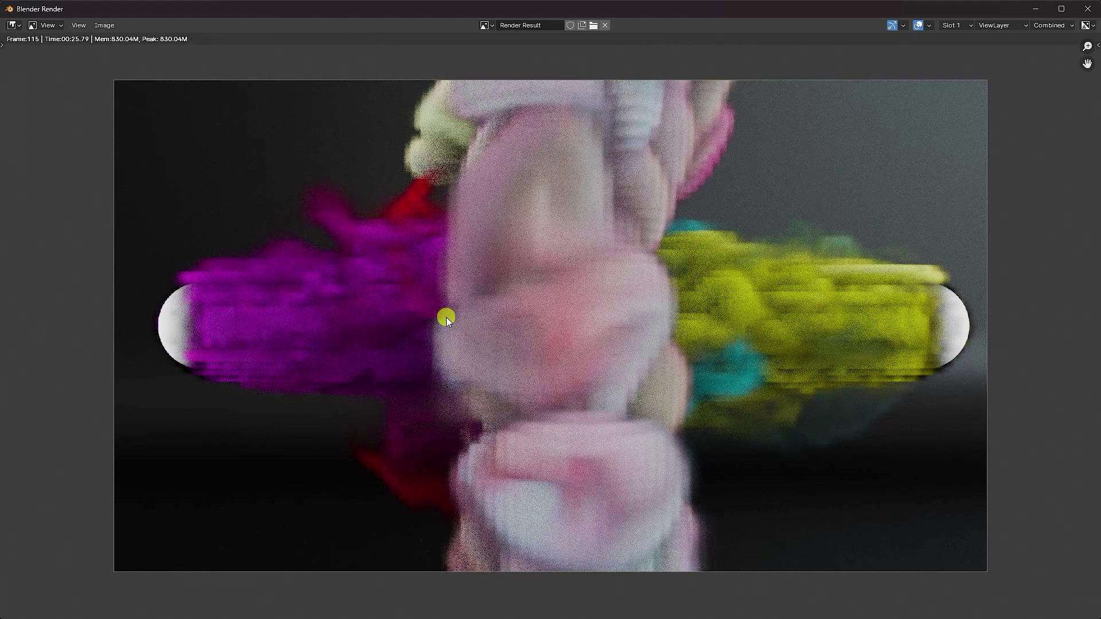
pyautogui.press('Escape')
# Free all baked fluid data of the Smoke Domain in its physics cache settings.
pyautogui.click(975, 140)
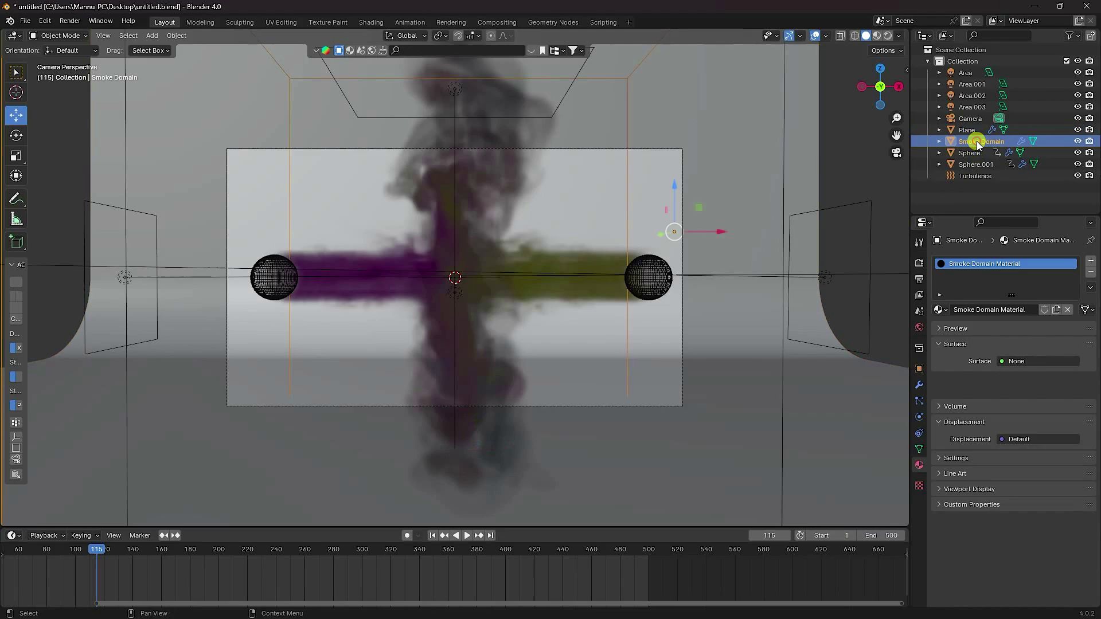
pyautogui.scroll(-3, 511, 465)
pyautogui.scroll(-2, 439, 559)
pyautogui.scroll(3, 444, 561)
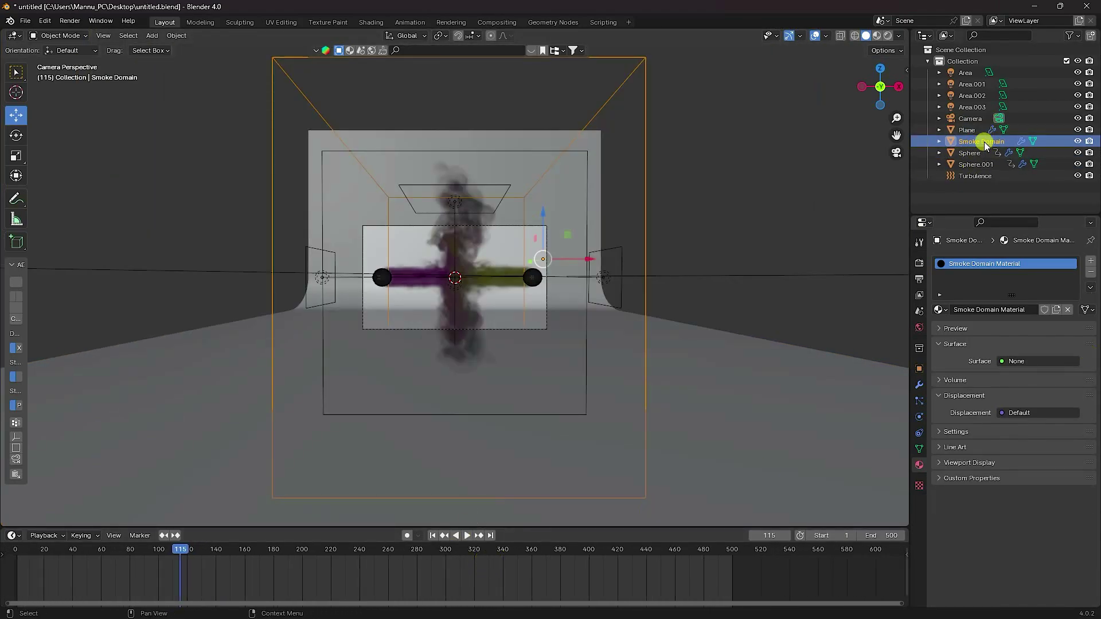
pyautogui.click(919, 417)
pyautogui.scroll(-12, 1012, 375)
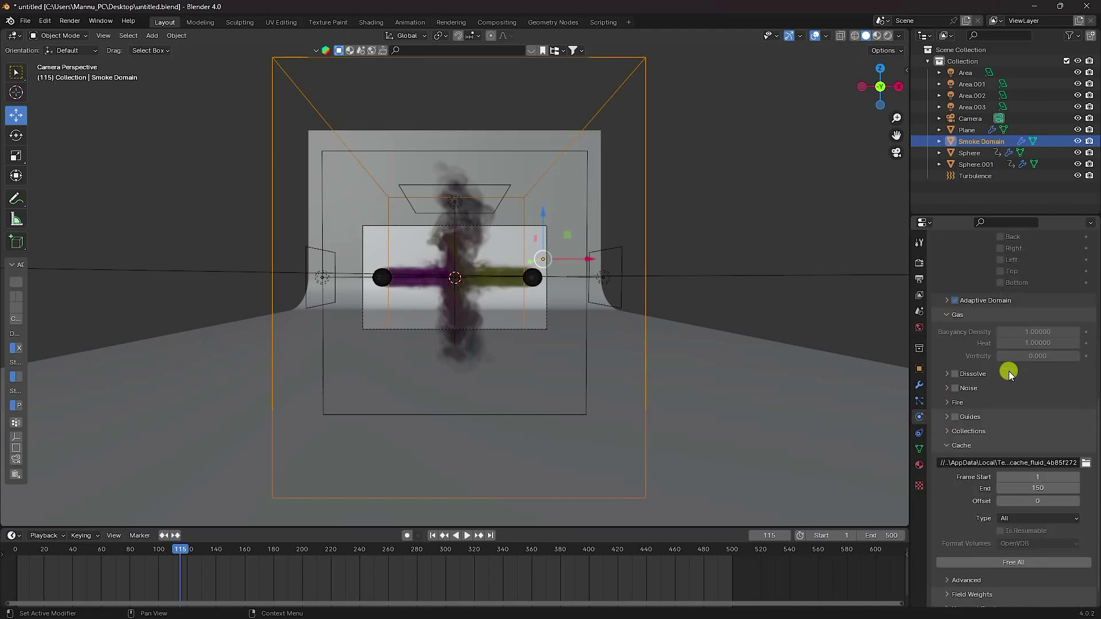
pyautogui.click(1016, 540)
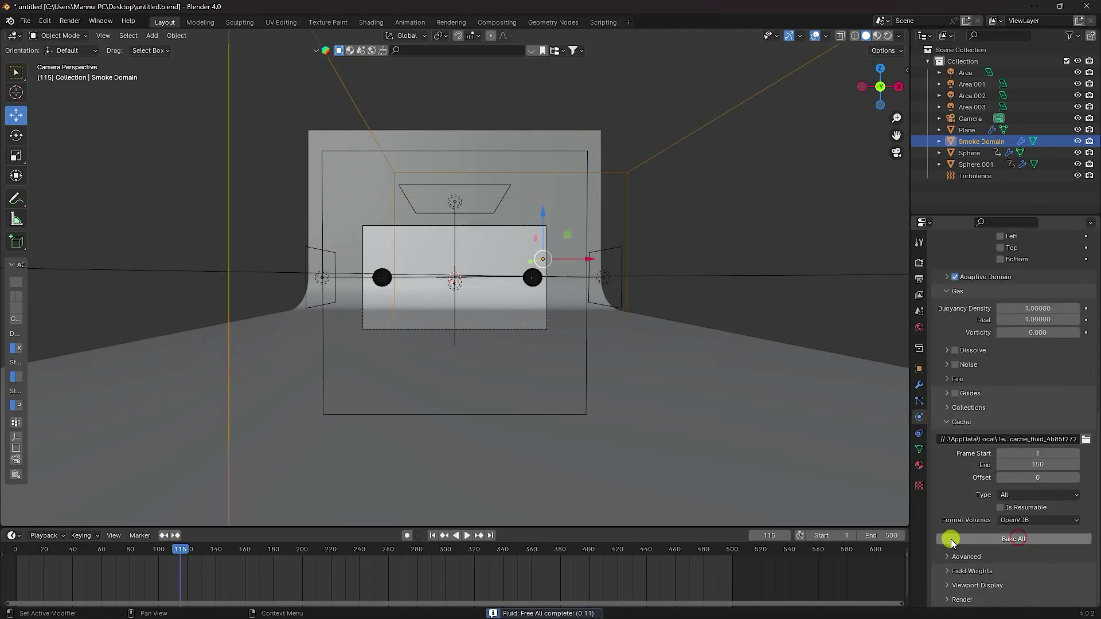
# Set the Smoke Domain's resolution divisions to 512.
pyautogui.scroll(12, 982, 470)
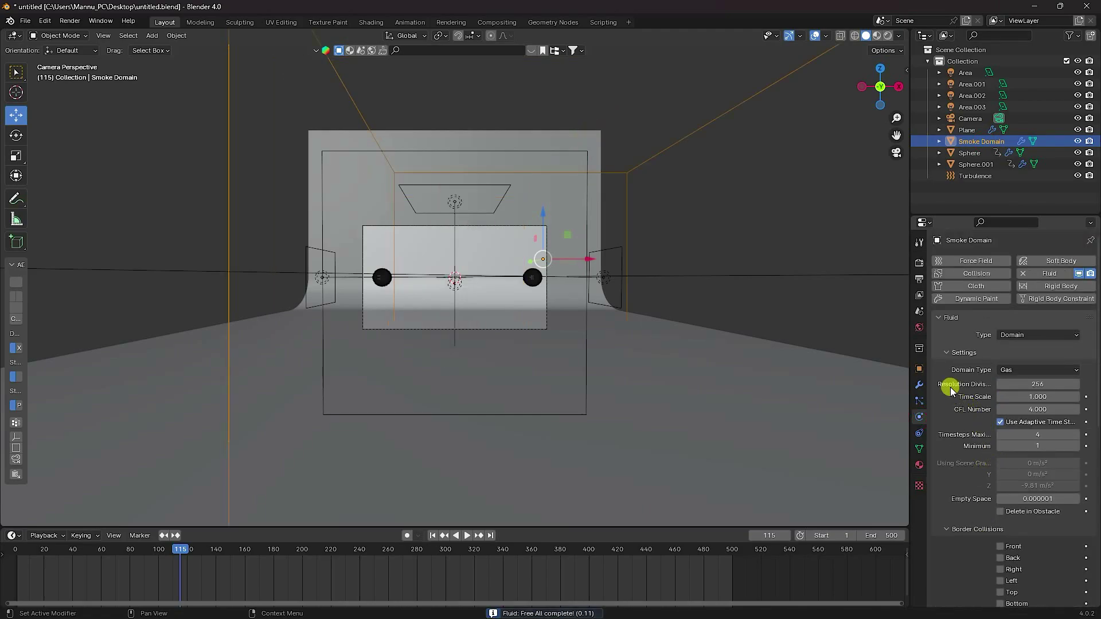
pyautogui.doubleClick(1014, 383)
pyautogui.write('5')
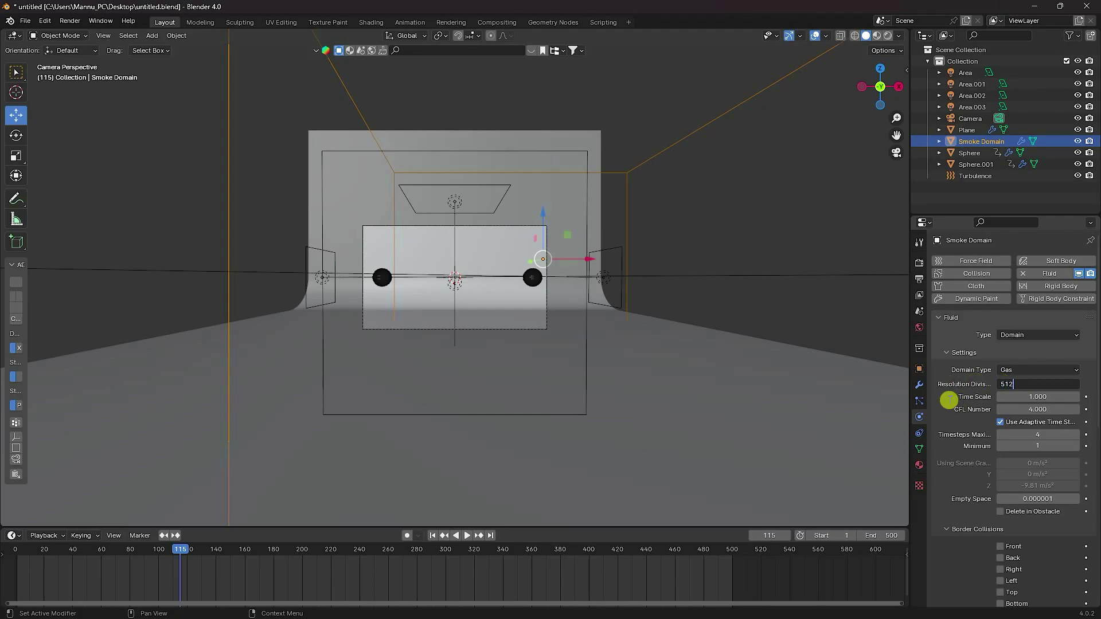
pyautogui.write('12')
pyautogui.press('Return')
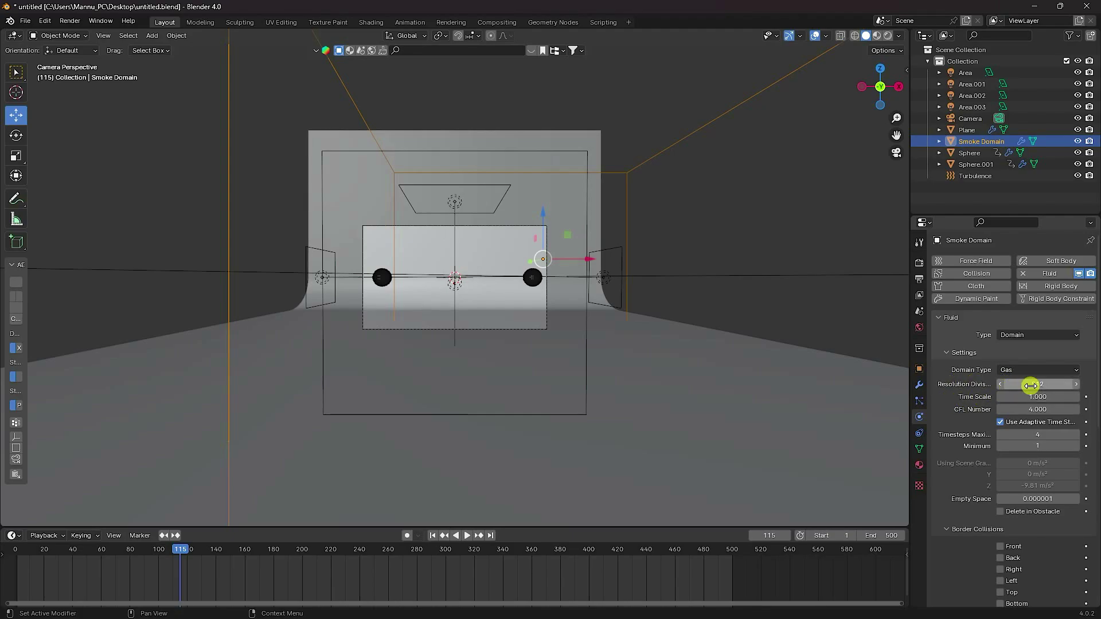
# Enable Dissolve in the domain's gas settings and set its time to 64.
pyautogui.scroll(-8, 973, 425)
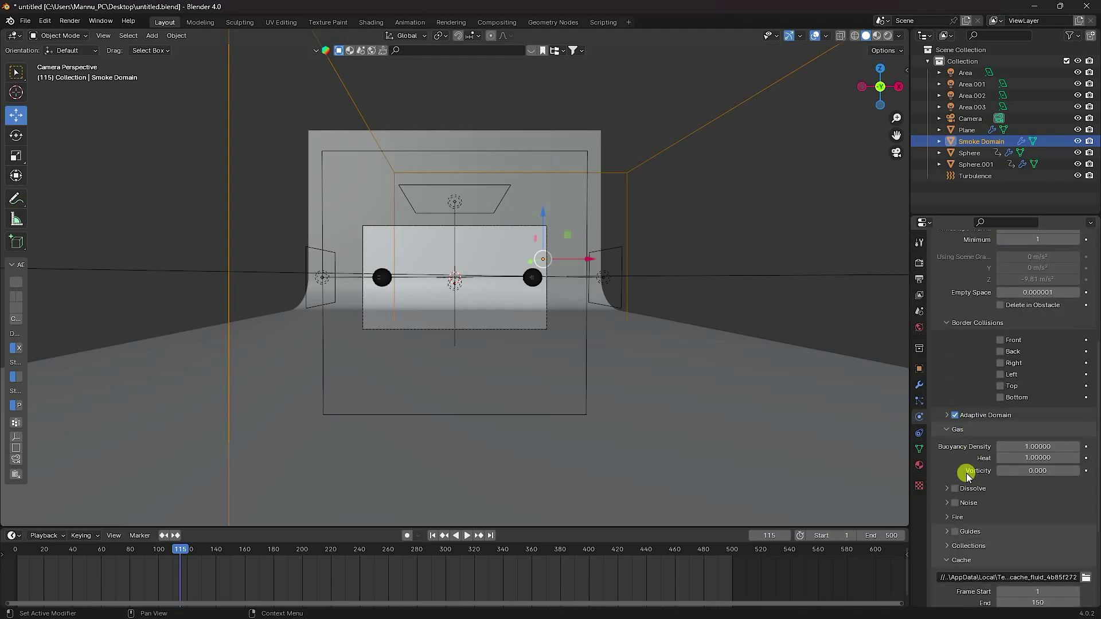
pyautogui.scroll(-2, 968, 476)
pyautogui.click(950, 422)
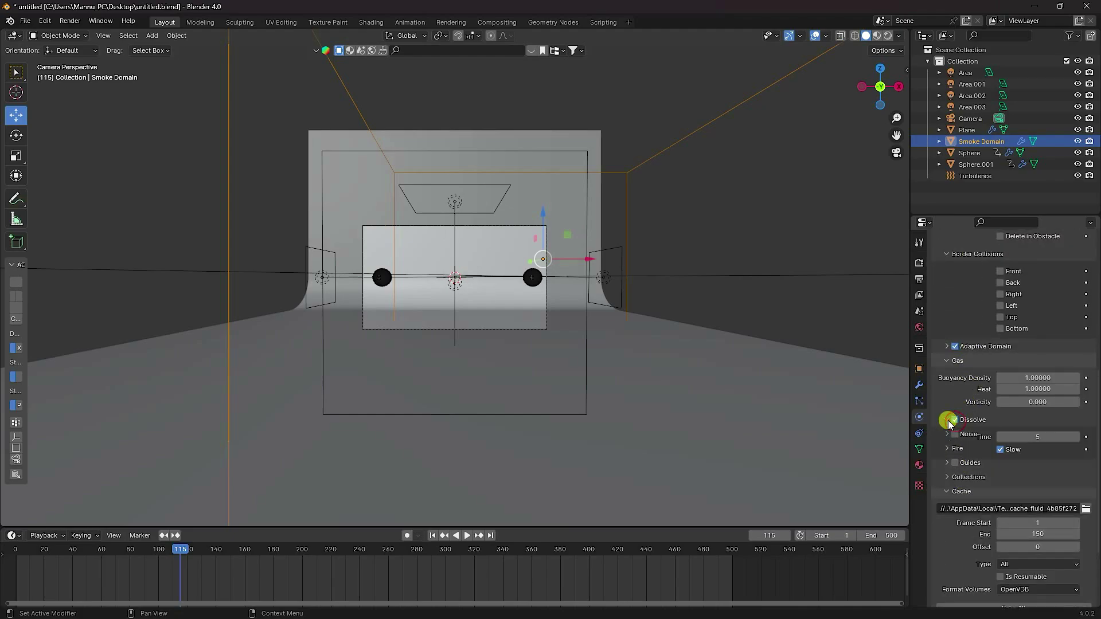
pyautogui.click(1042, 437)
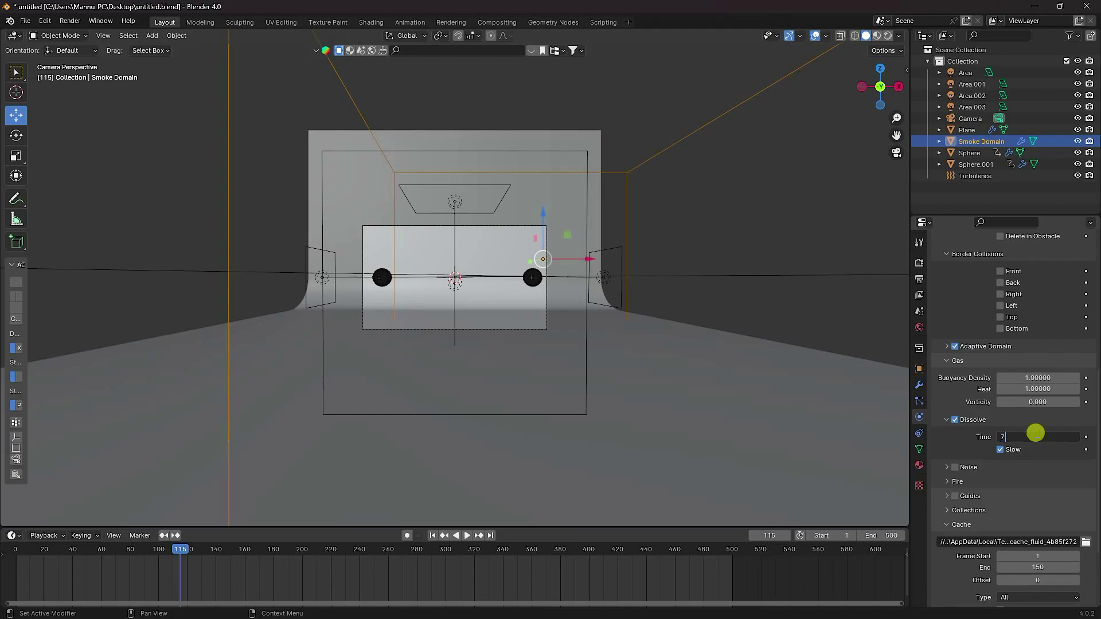
pyautogui.press('Return')
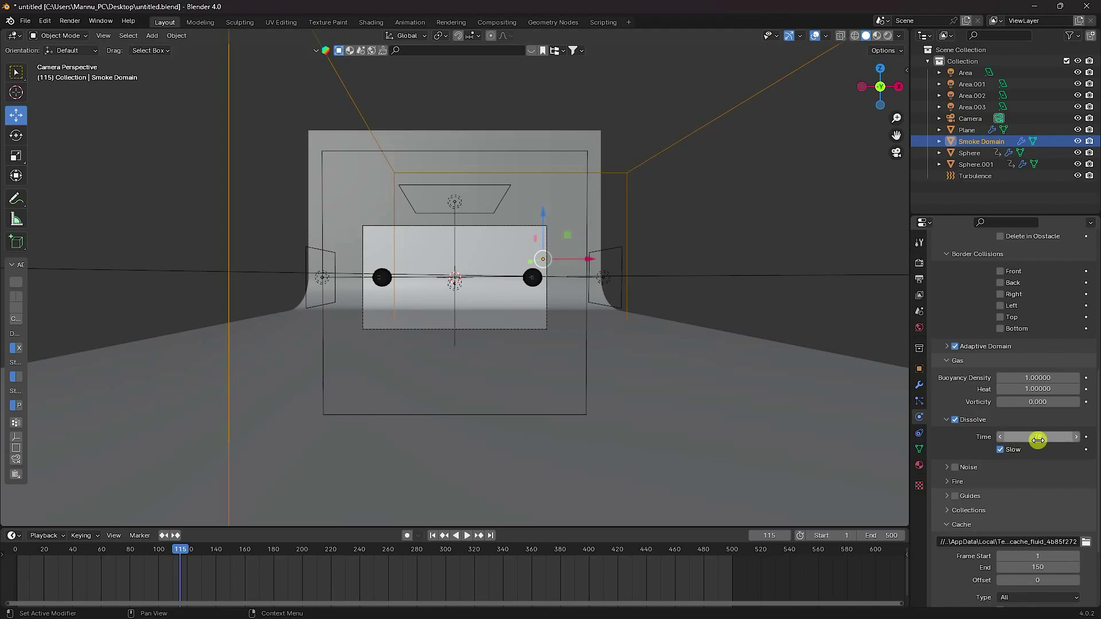
pyautogui.click(1041, 437)
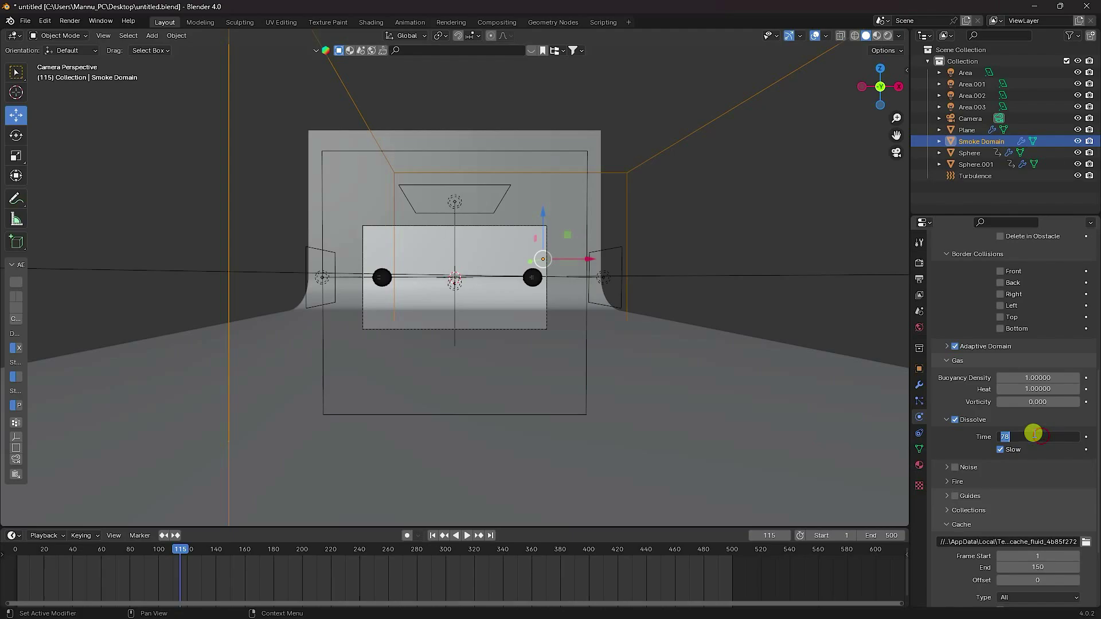
pyautogui.write('64')
pyautogui.press('Return')
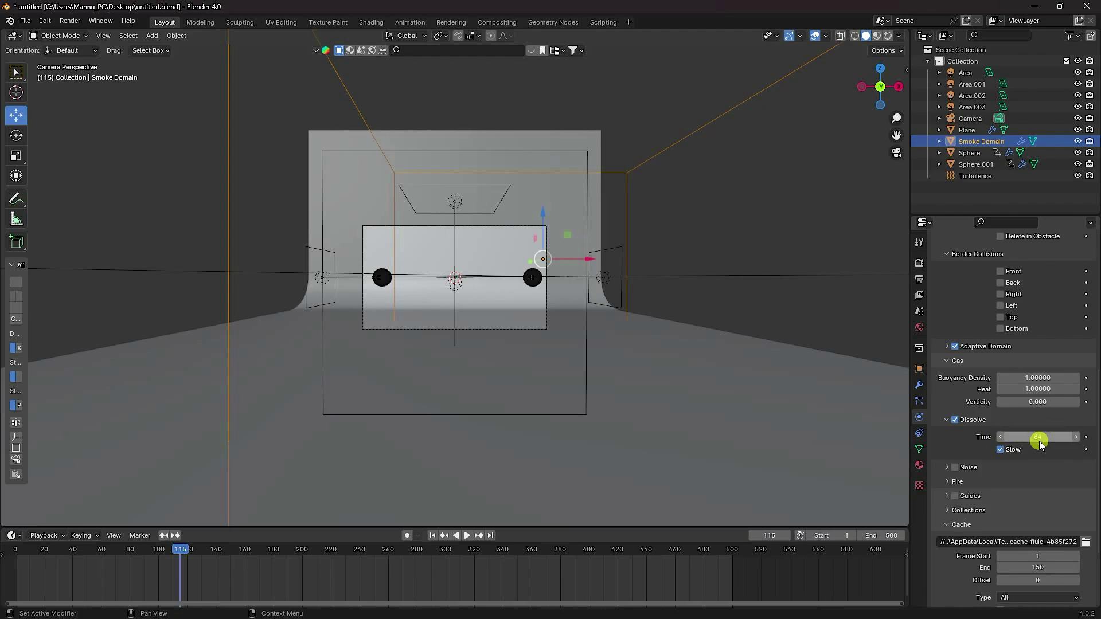
# Return the timeline to frame 1 and set the domain's cache end frame to 100.
pyautogui.scroll(10, 1032, 453)
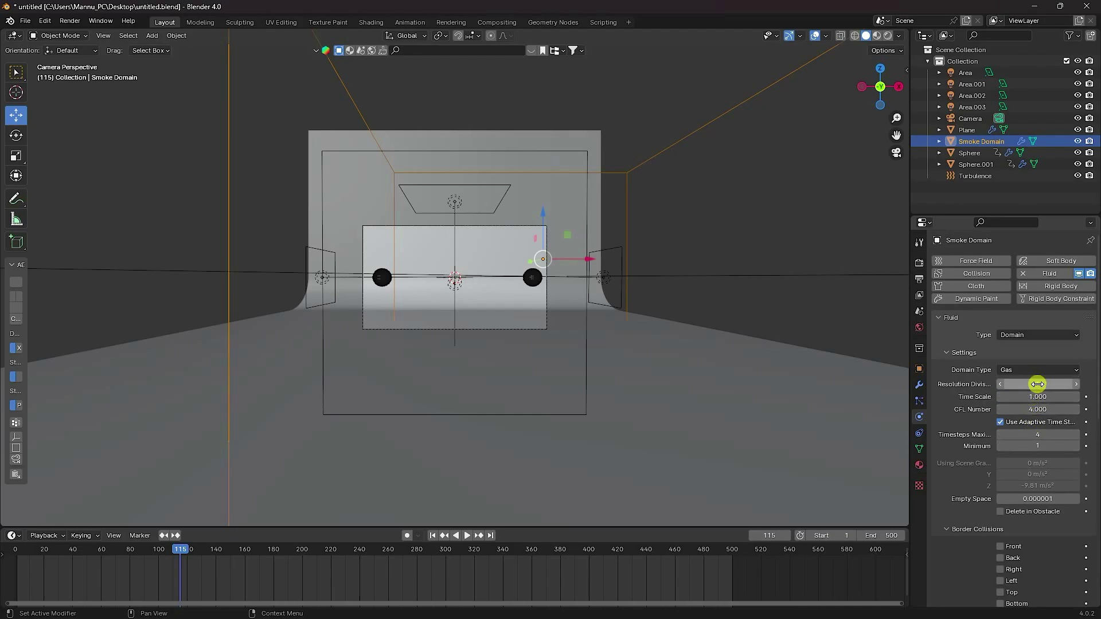
pyautogui.scroll(-10, 971, 400)
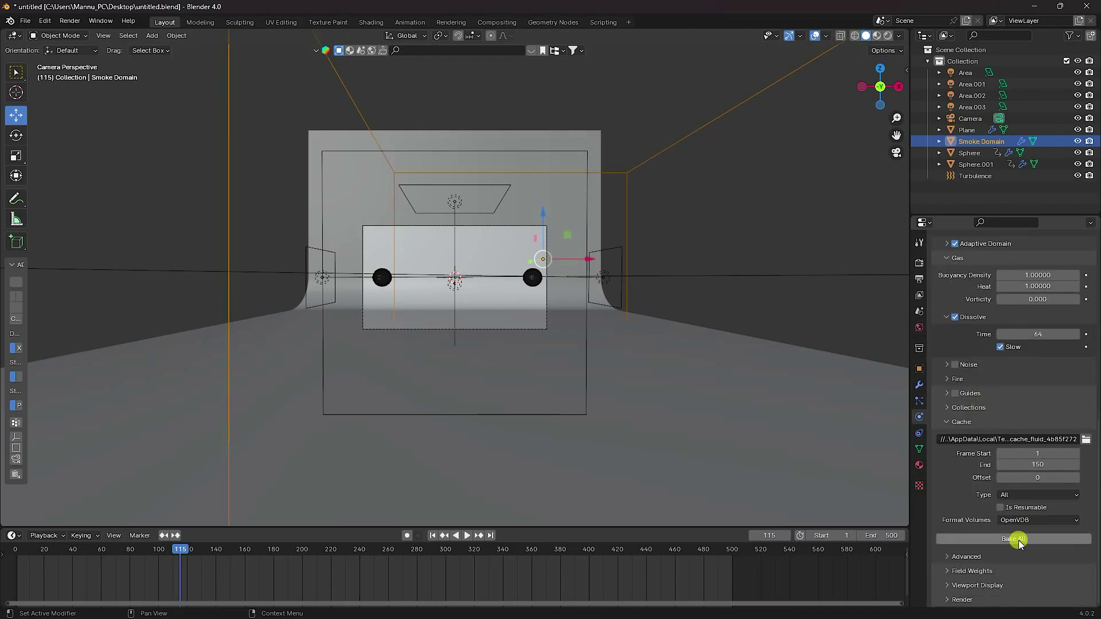
pyautogui.click(432, 535)
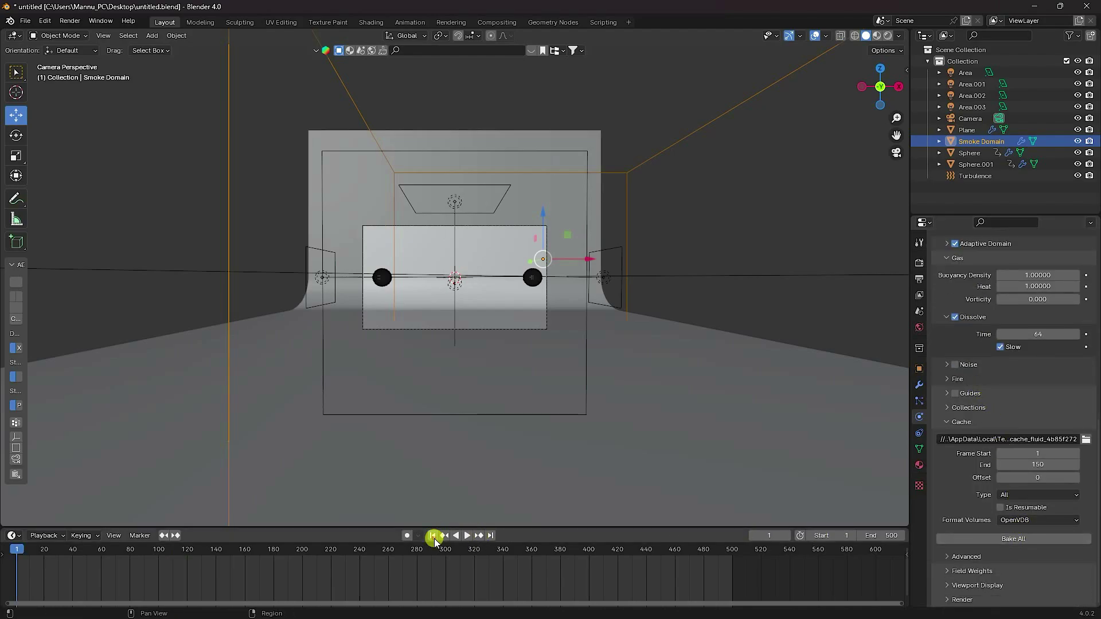
pyautogui.click(1035, 465)
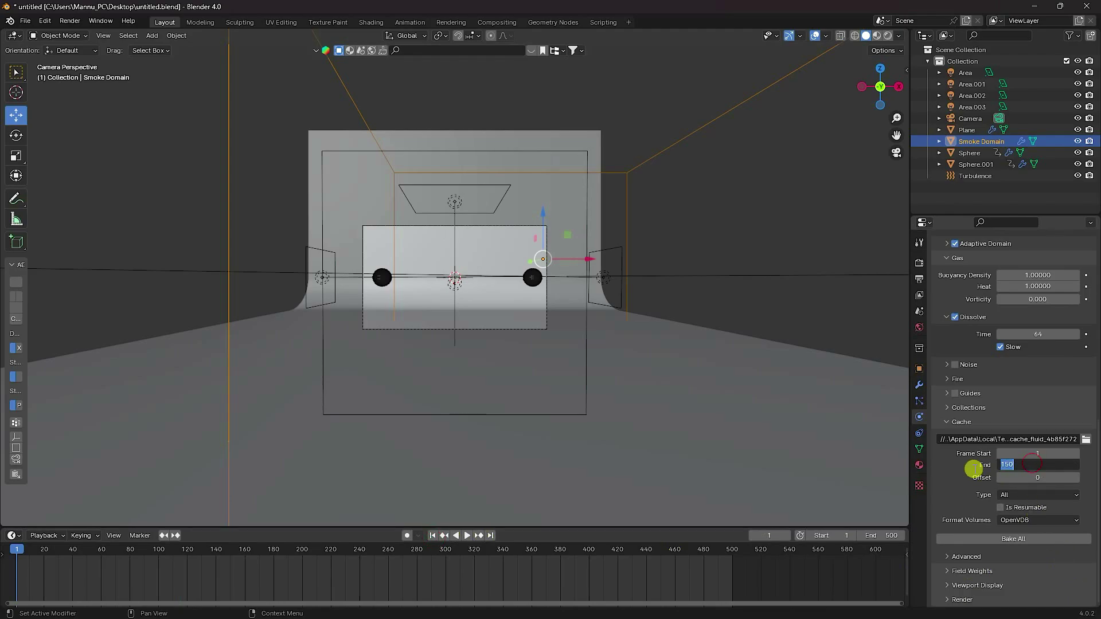
pyautogui.write('100')
pyautogui.press('Return')
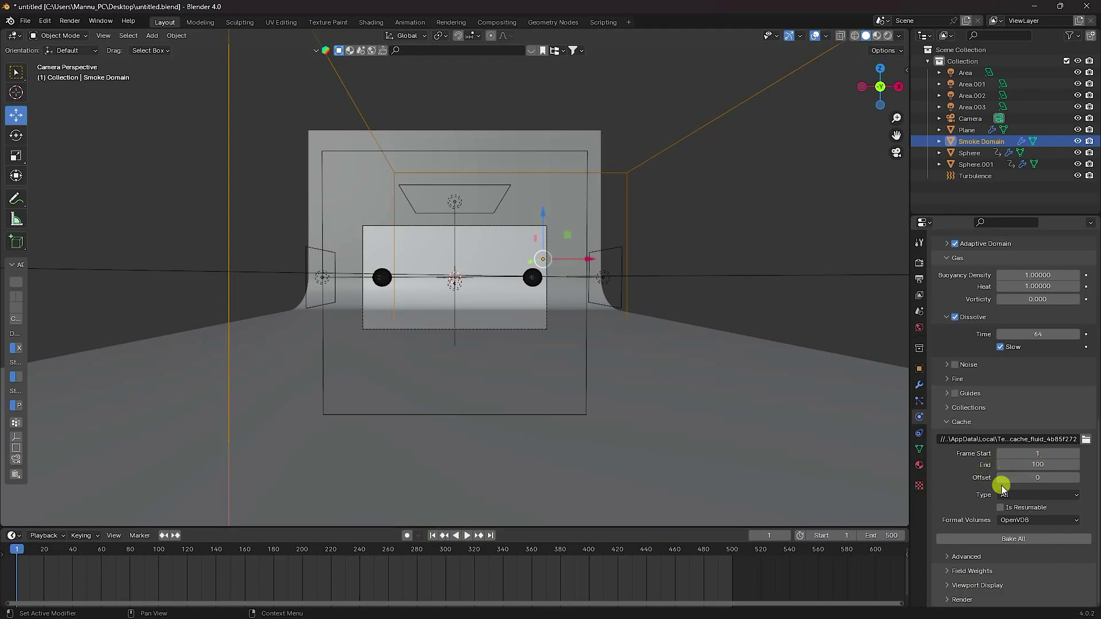
# Bake all fluid data for the Smoke Domain and stop the bake at frame 56.
pyautogui.click(1017, 539)
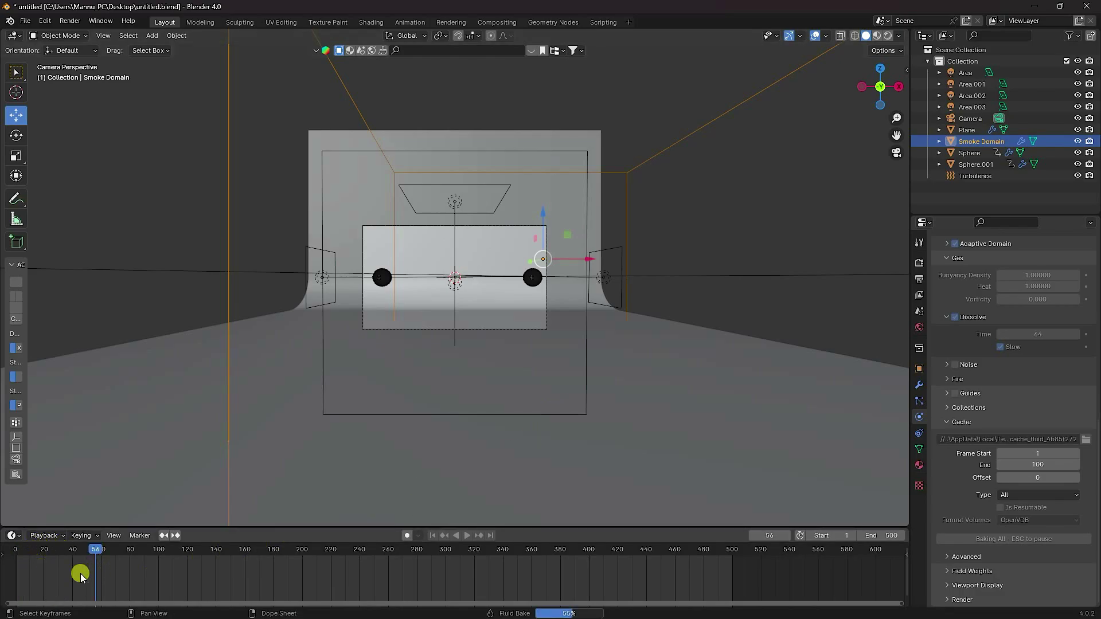
pyautogui.press('Escape')
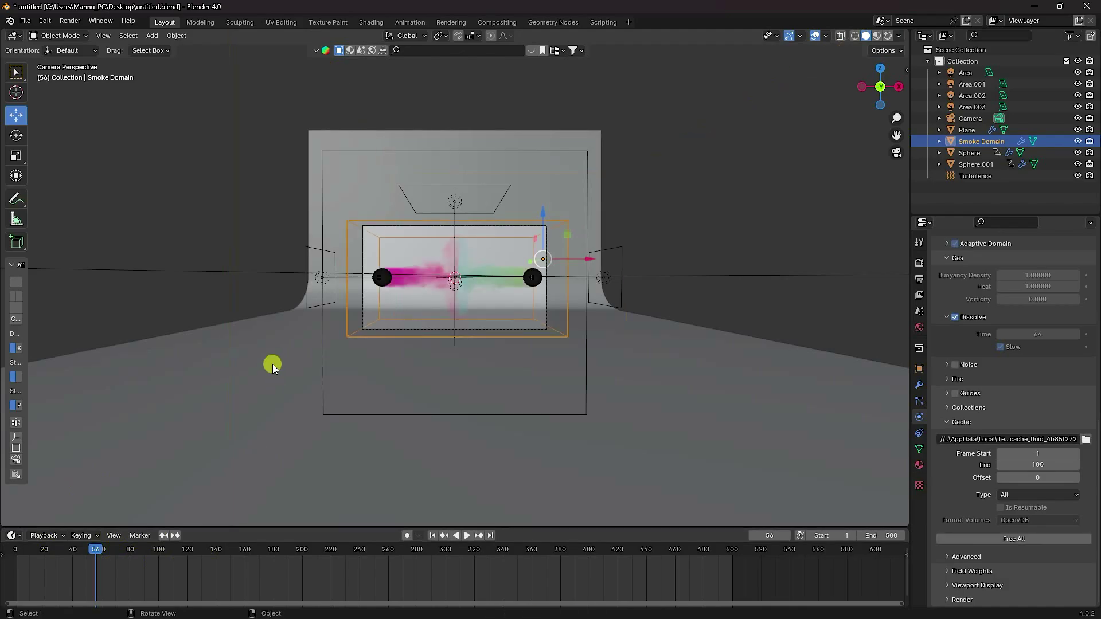
pyautogui.scroll(7, 525, 292)
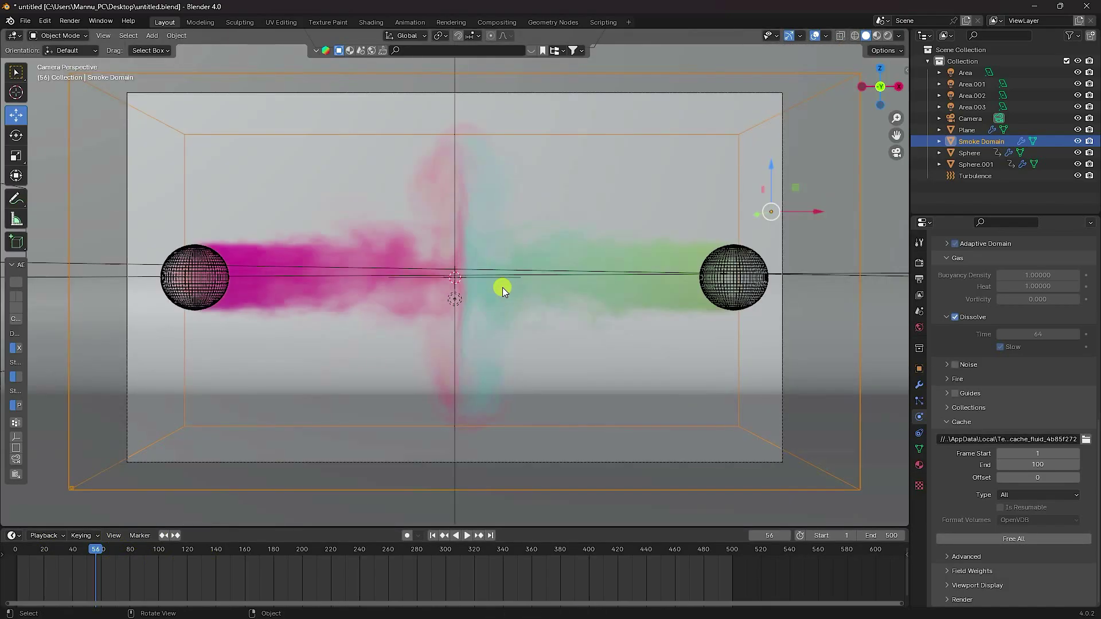
pyautogui.scroll(2, 355, 278)
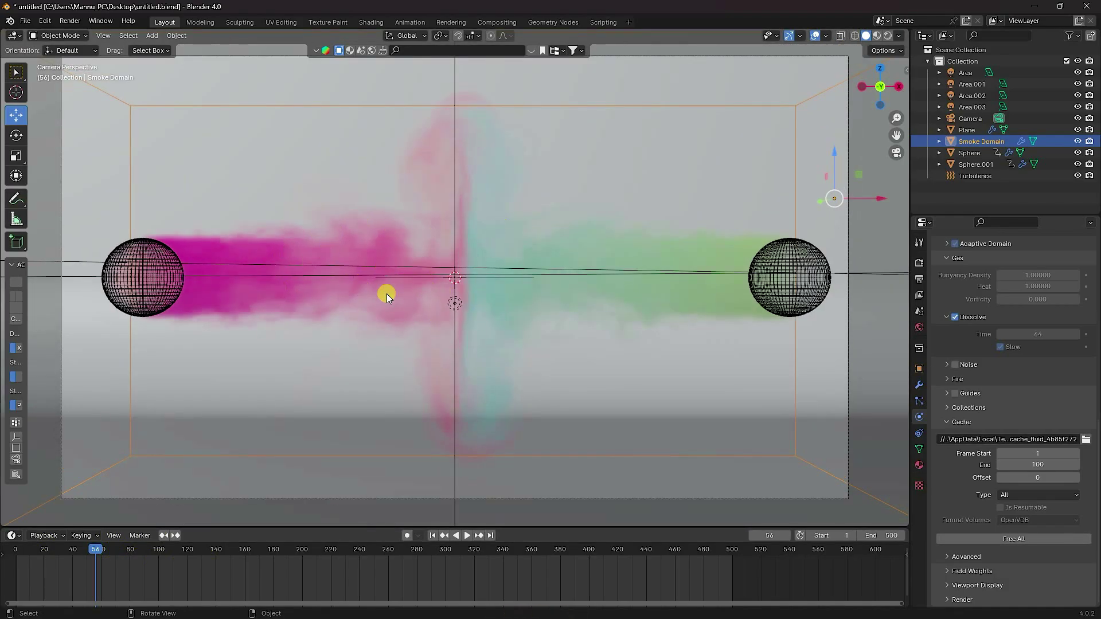
# Save the file and render a still of frame 56, closing the render result after inspecting it.
pyautogui.hotkey('ctrl', 's')
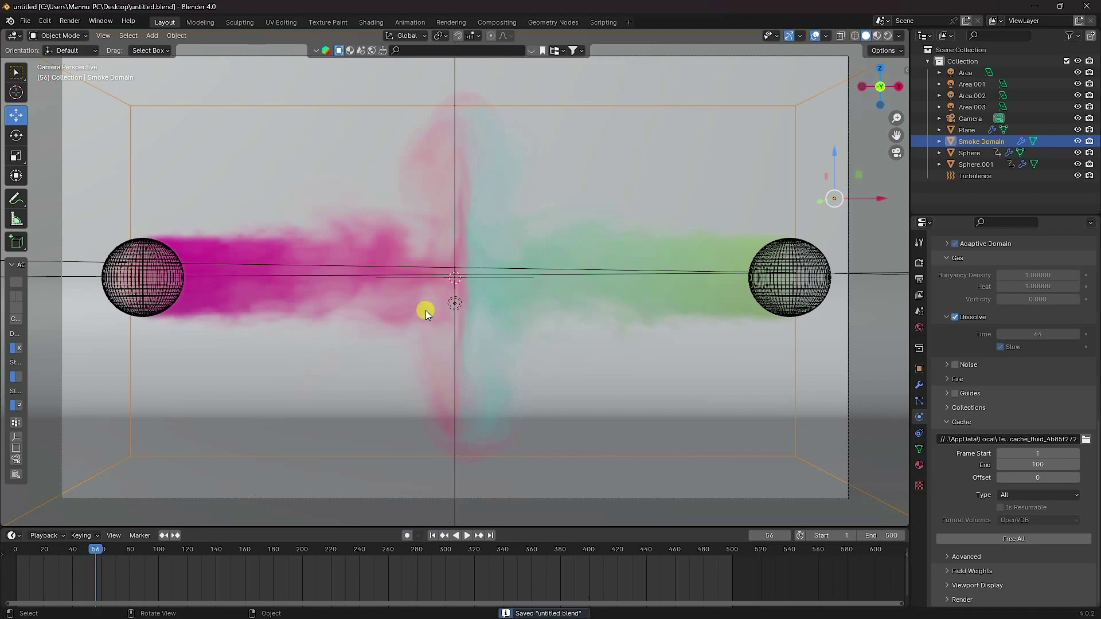
pyautogui.click(66, 22)
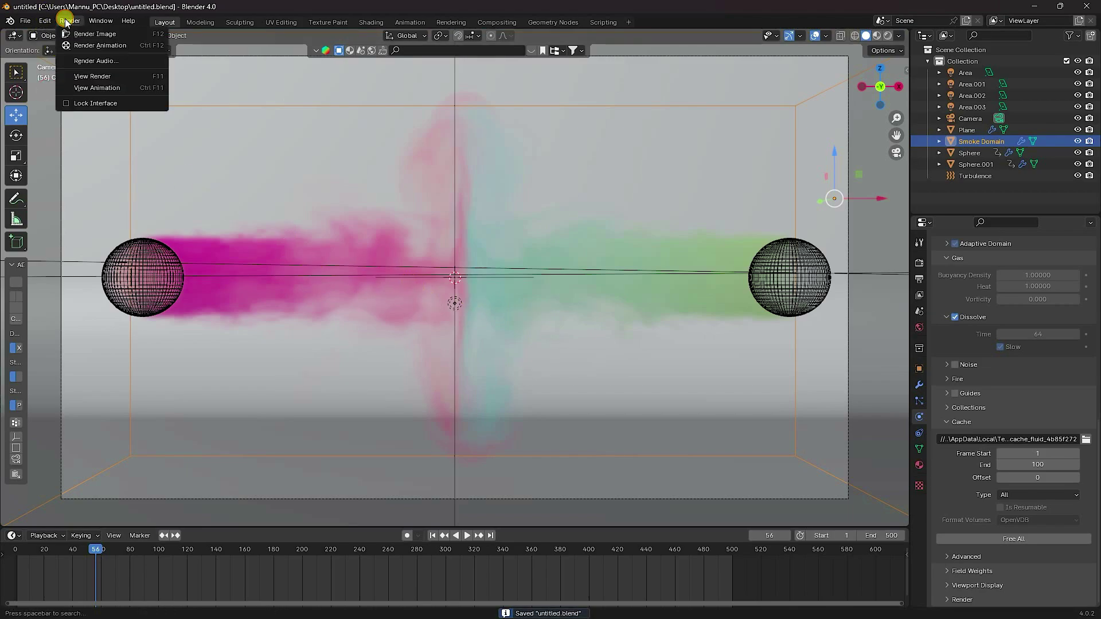
pyautogui.click(96, 36)
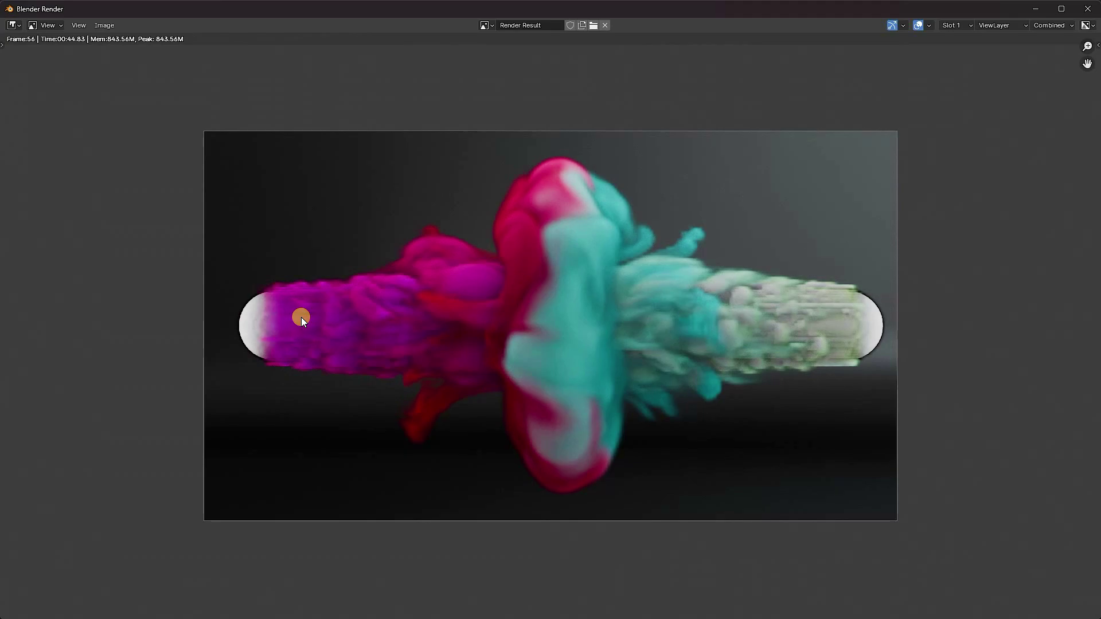
pyautogui.scroll(1, 301, 318)
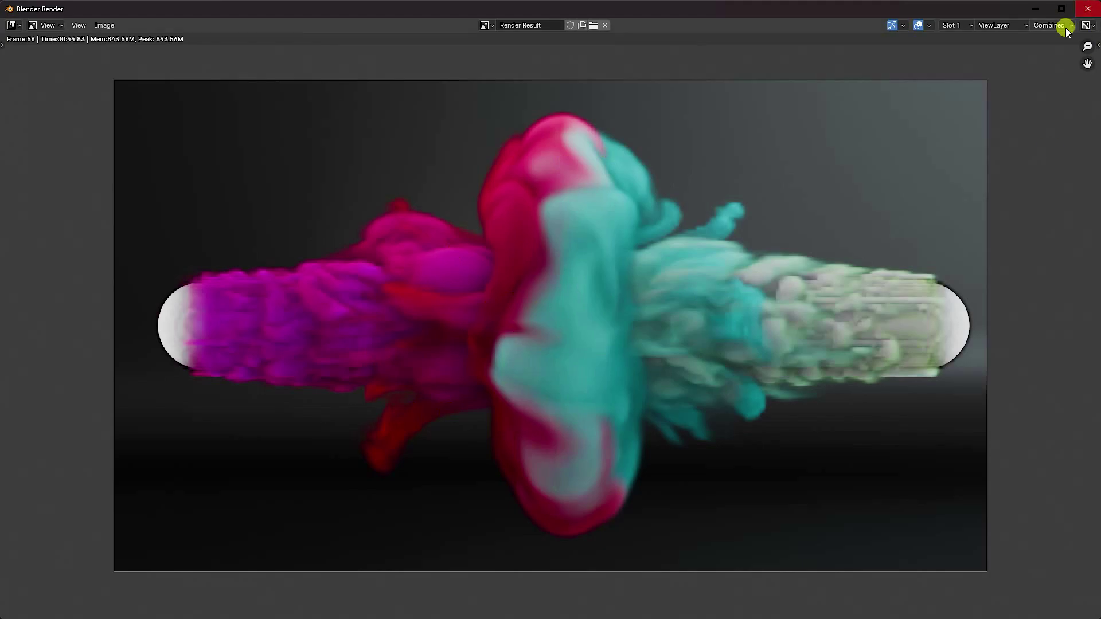
pyautogui.click(1088, 9)
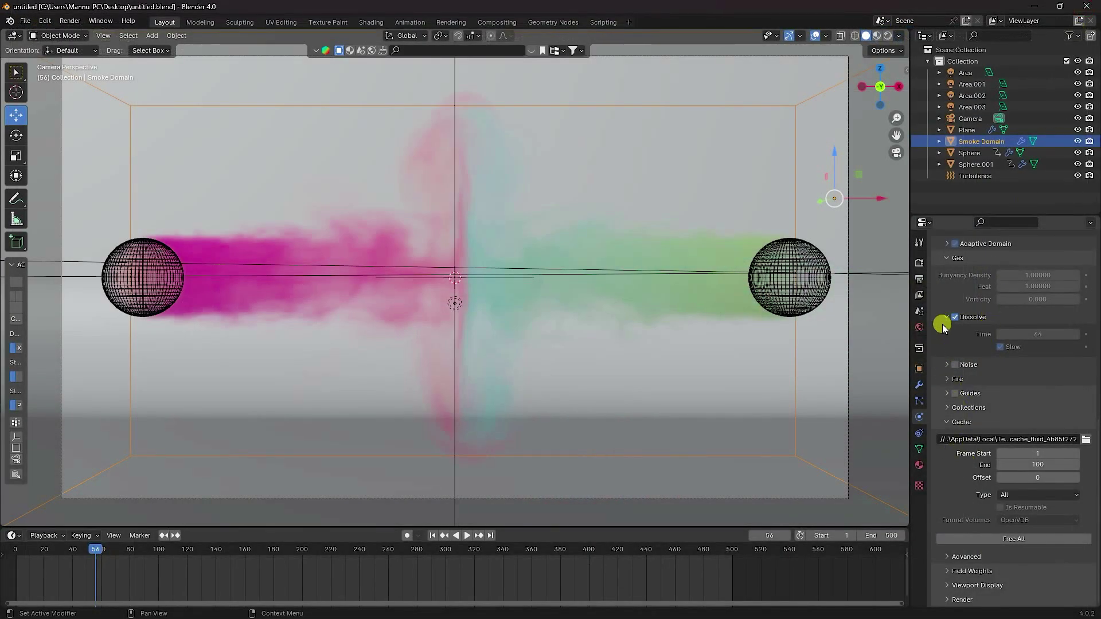
# Set the scene's output frame rate to 30 fps.
pyautogui.click(920, 295)
pyautogui.click(919, 279)
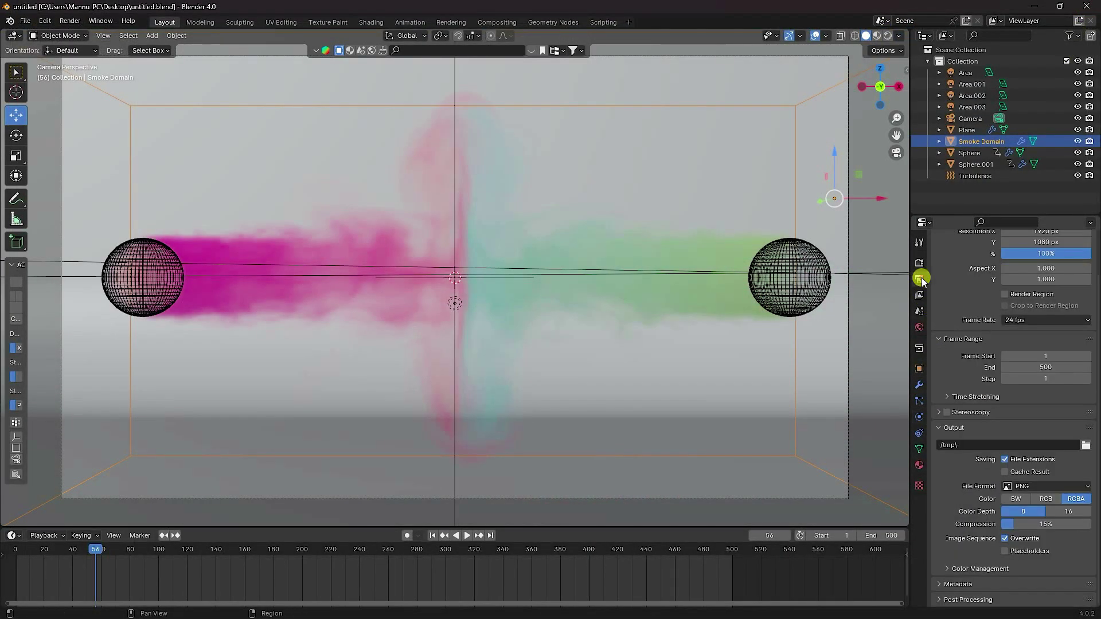
pyautogui.click(1024, 319)
pyautogui.click(1031, 378)
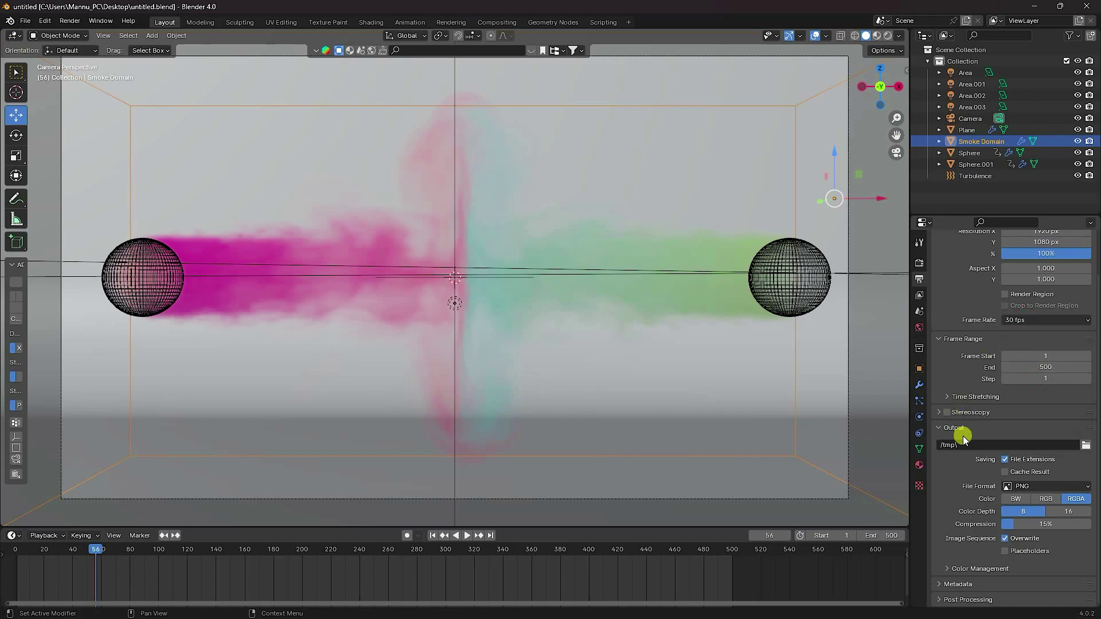
# Create a new folder on the Desktop, keeping the name New Folder, and set it as the render output location with file name 1.
pyautogui.click(1085, 447)
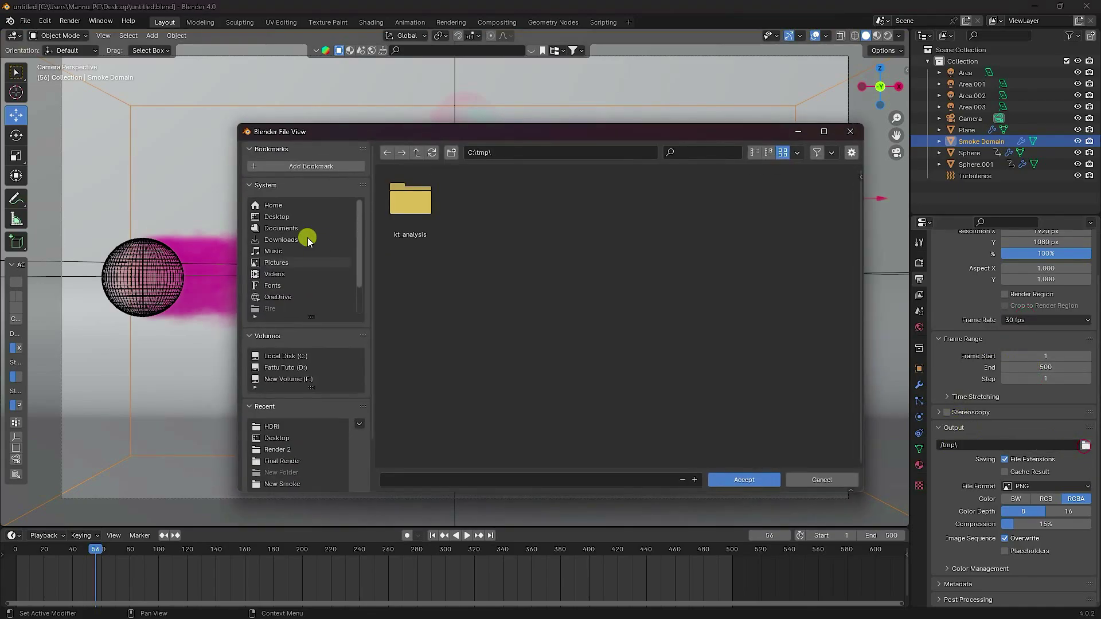
pyautogui.click(278, 217)
pyautogui.rightClick(533, 301)
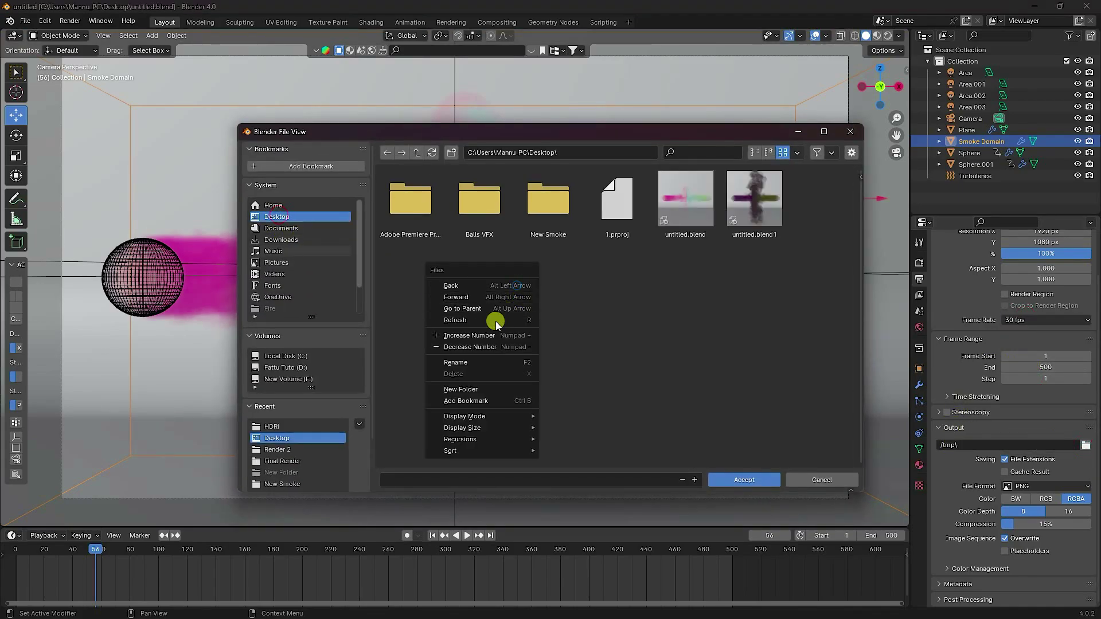
pyautogui.click(468, 391)
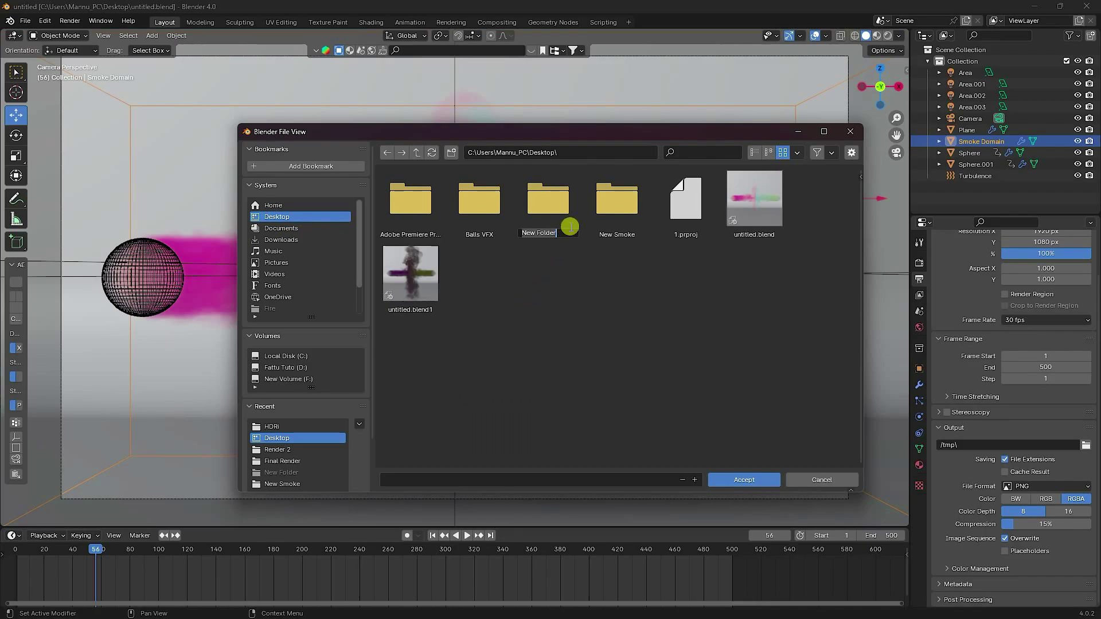
pyautogui.doubleClick(545, 194)
pyautogui.click(456, 480)
pyautogui.write('1')
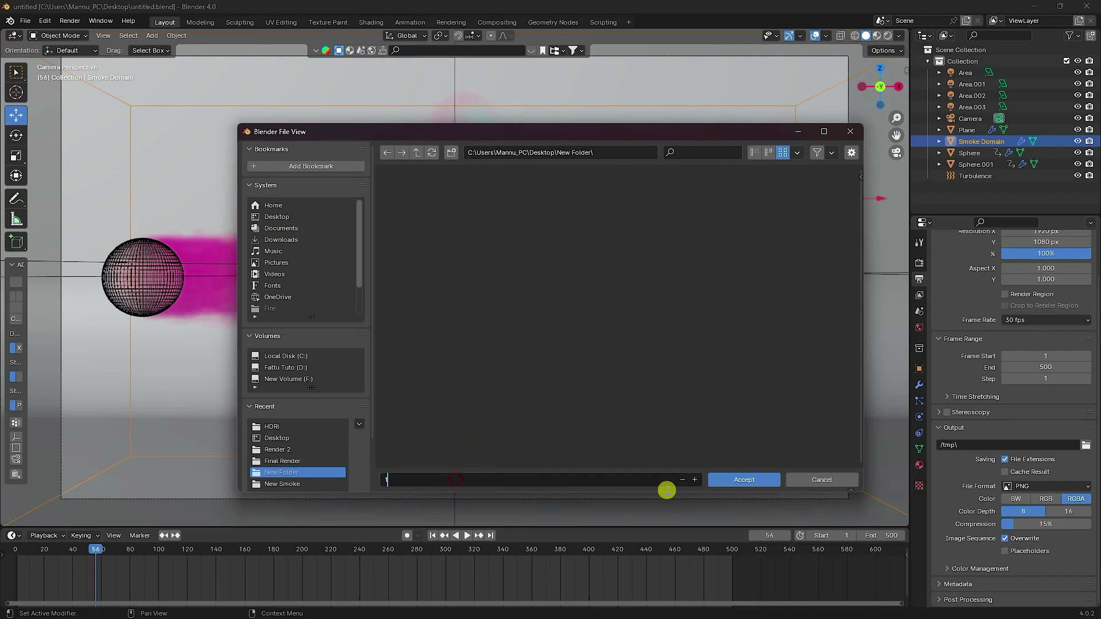
pyautogui.click(743, 480)
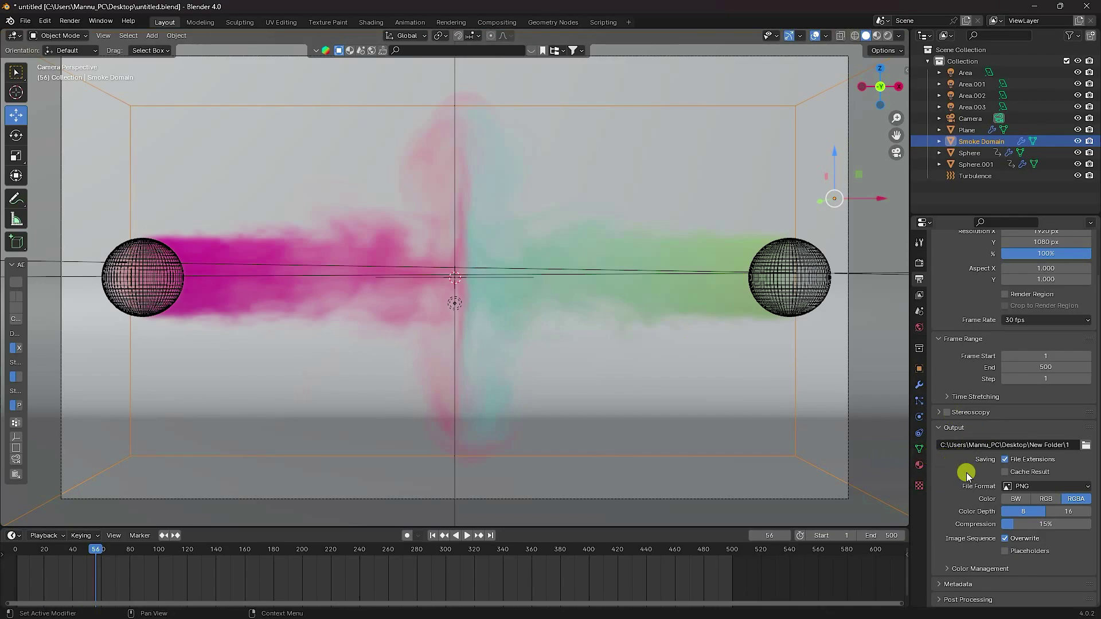
pyautogui.scroll(2, 966, 472)
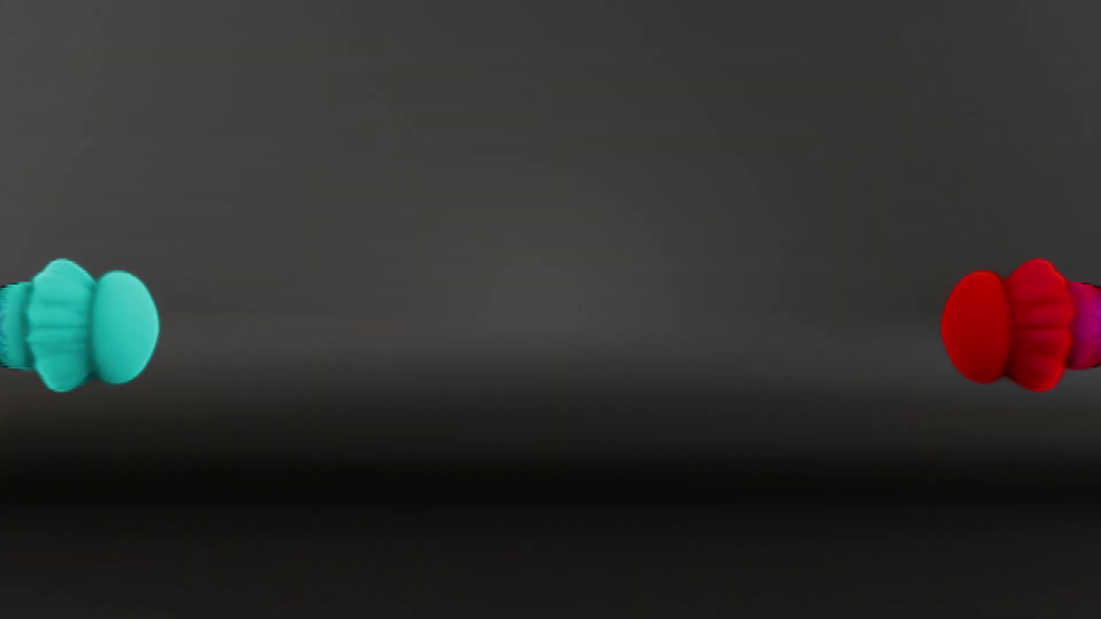